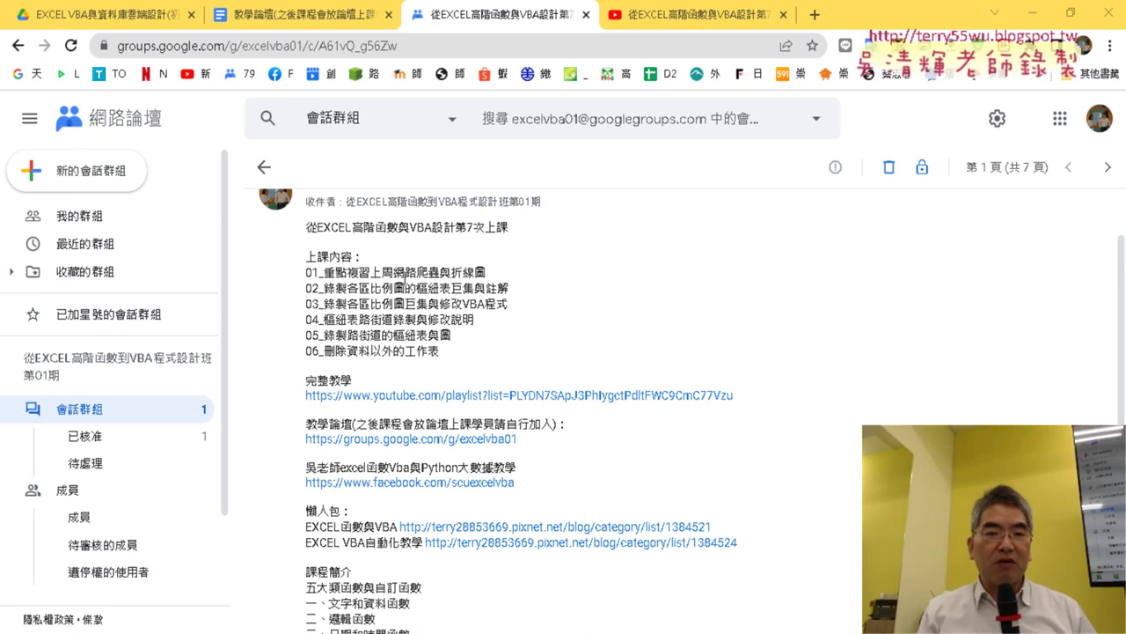
- Bring the Taipei residential-burglary workbook's 資料 sheet to the front in Excel
drag(394, 273, 486, 275)
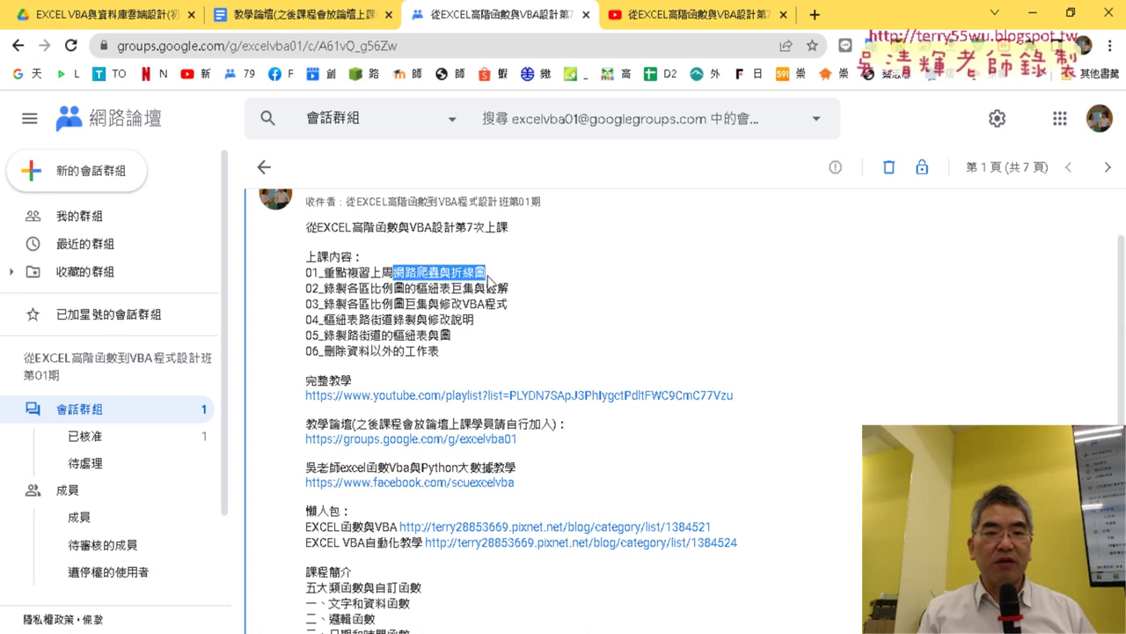
click(540, 269)
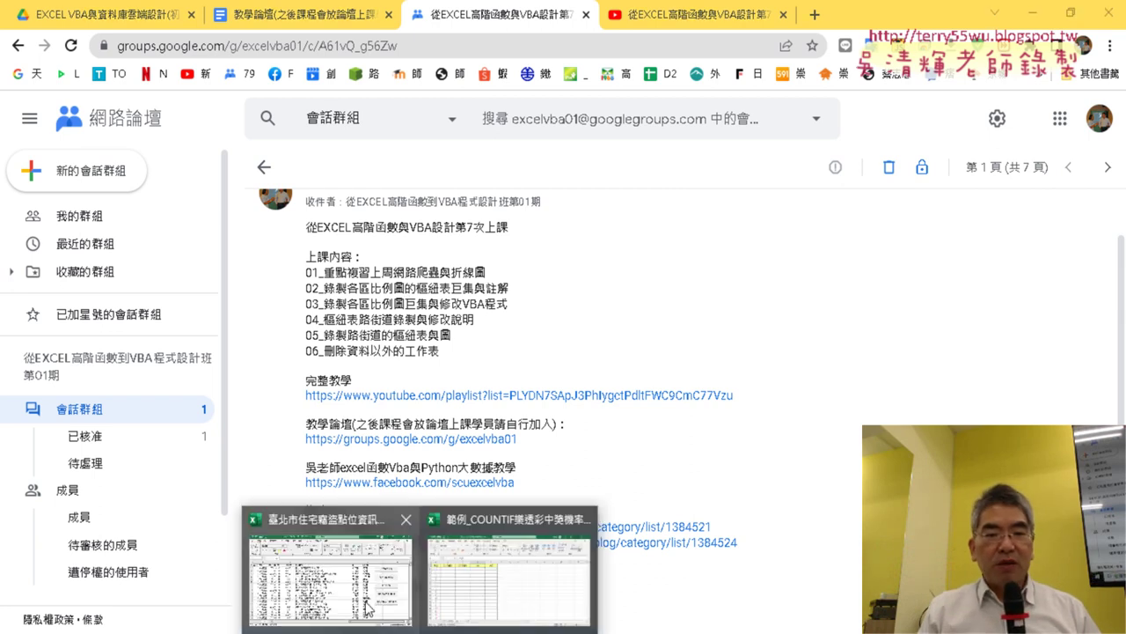
click(366, 604)
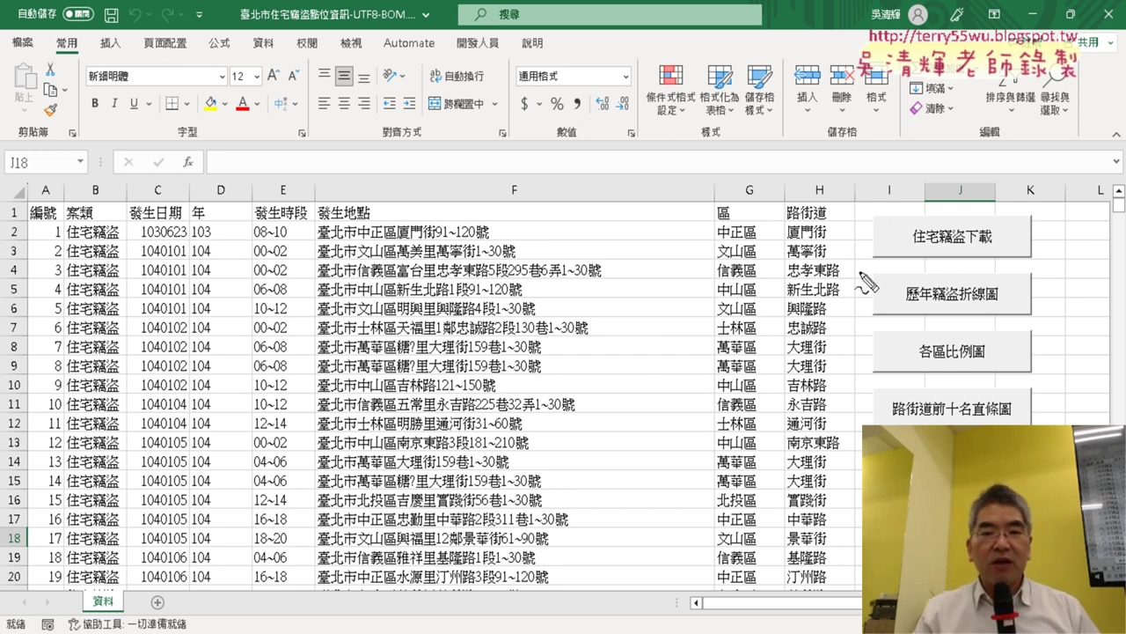
- Annotate the burglary data table and its macro buttons with the pen, then clear the marks
drag(999, 254, 1008, 231)
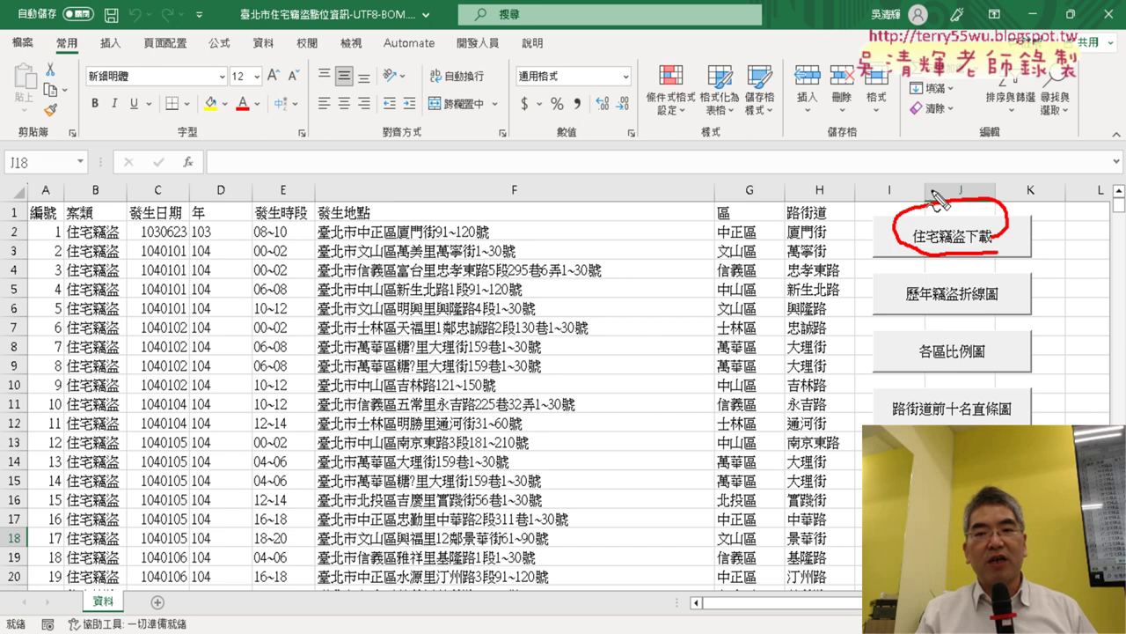
drag(907, 139, 949, 196)
mouse_move(414, 517)
mouse_down()
mouse_move(269, 232)
mouse_move(421, 504)
mouse_up()
mouse_move(190, 104)
mouse_down()
mouse_move(209, 204)
mouse_move(260, 157)
mouse_up()
drag(702, 129, 748, 211)
drag(734, 186, 770, 169)
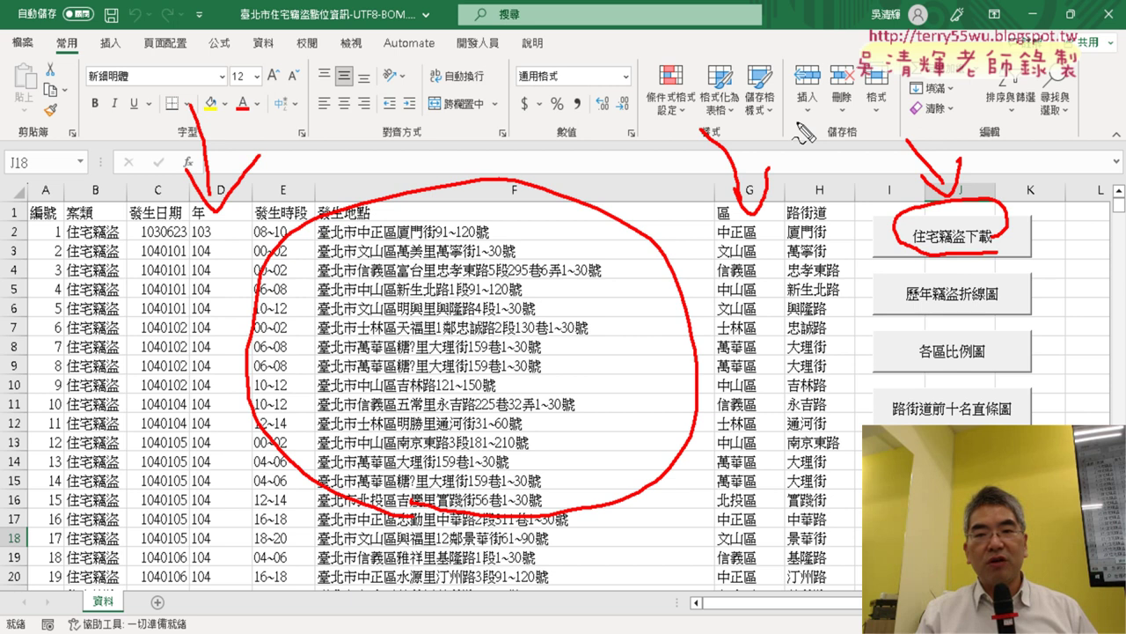
mouse_move(798, 121)
mouse_down()
mouse_move(802, 172)
mouse_move(827, 167)
mouse_up()
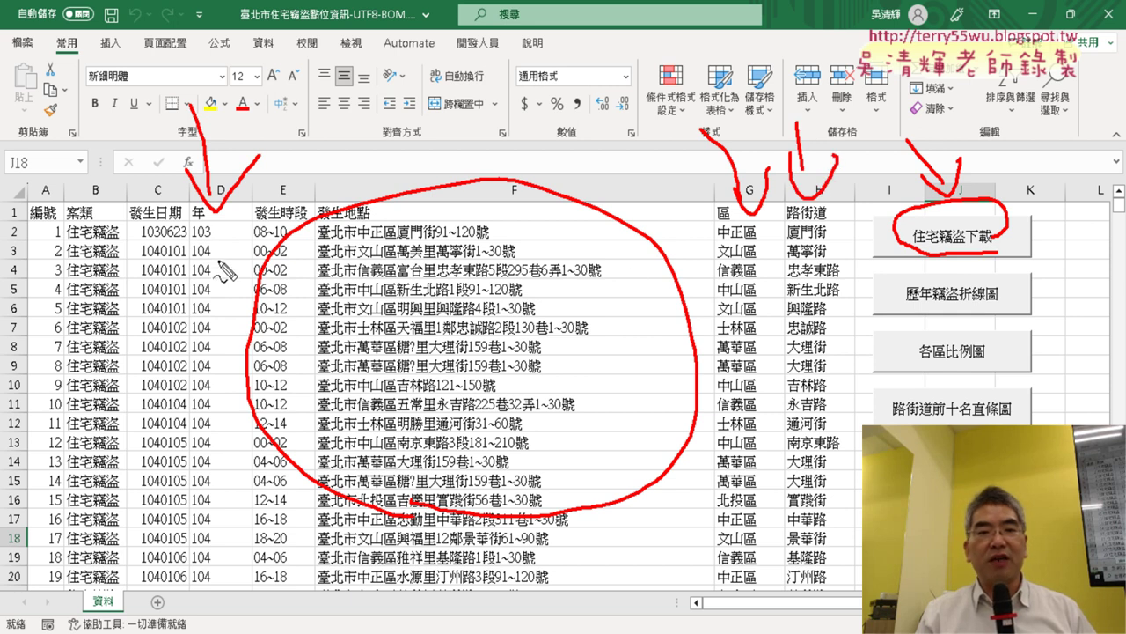
drag(211, 217, 238, 227)
mouse_move(727, 209)
mouse_down()
mouse_move(726, 241)
mouse_move(783, 238)
mouse_up()
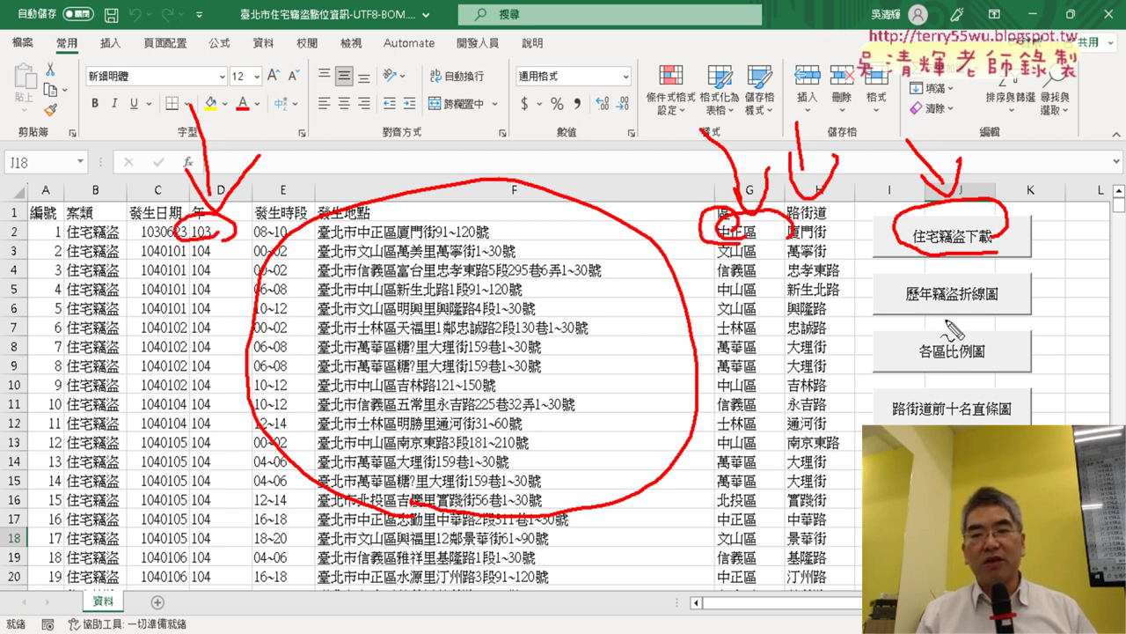
drag(915, 304, 994, 264)
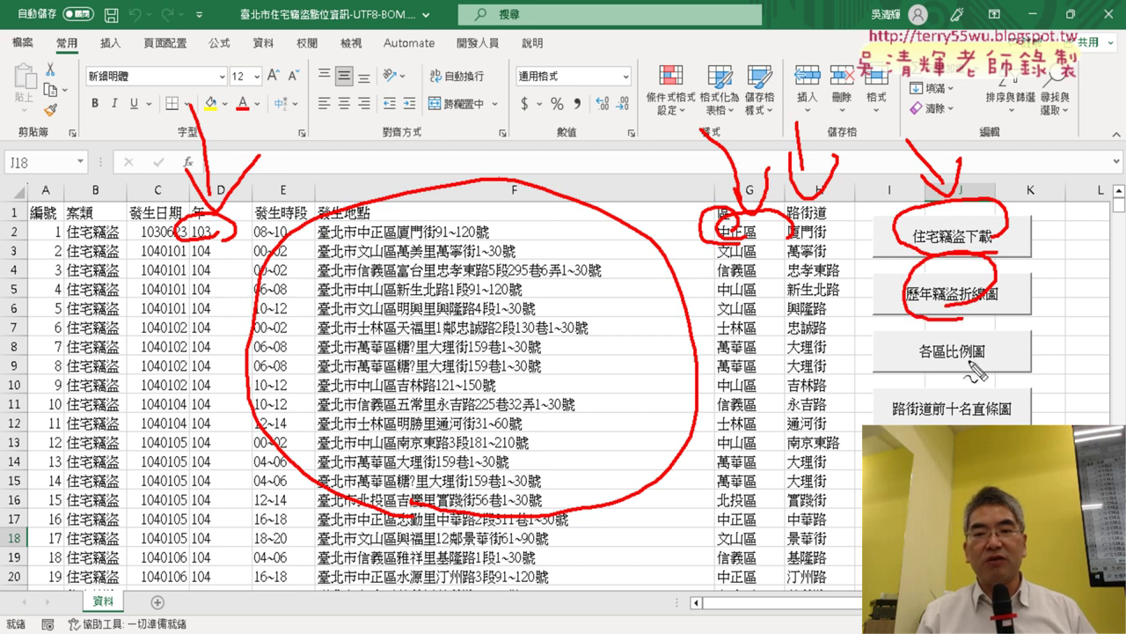
drag(970, 375, 968, 376)
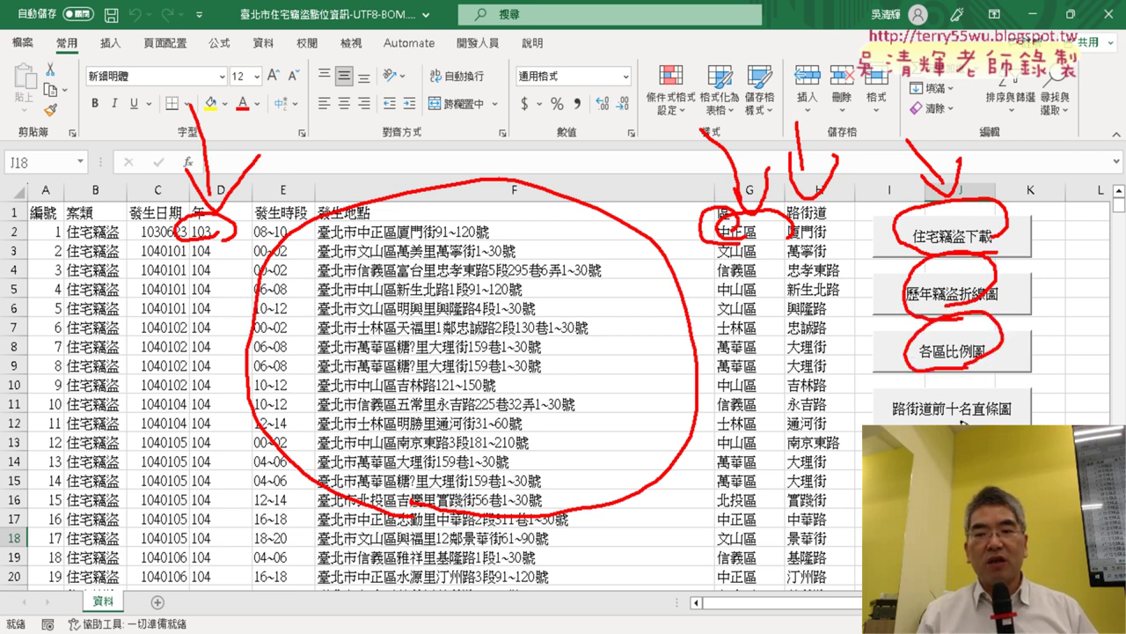
mouse_move(964, 423)
mouse_down()
mouse_move(968, 382)
mouse_move(1008, 424)
mouse_up()
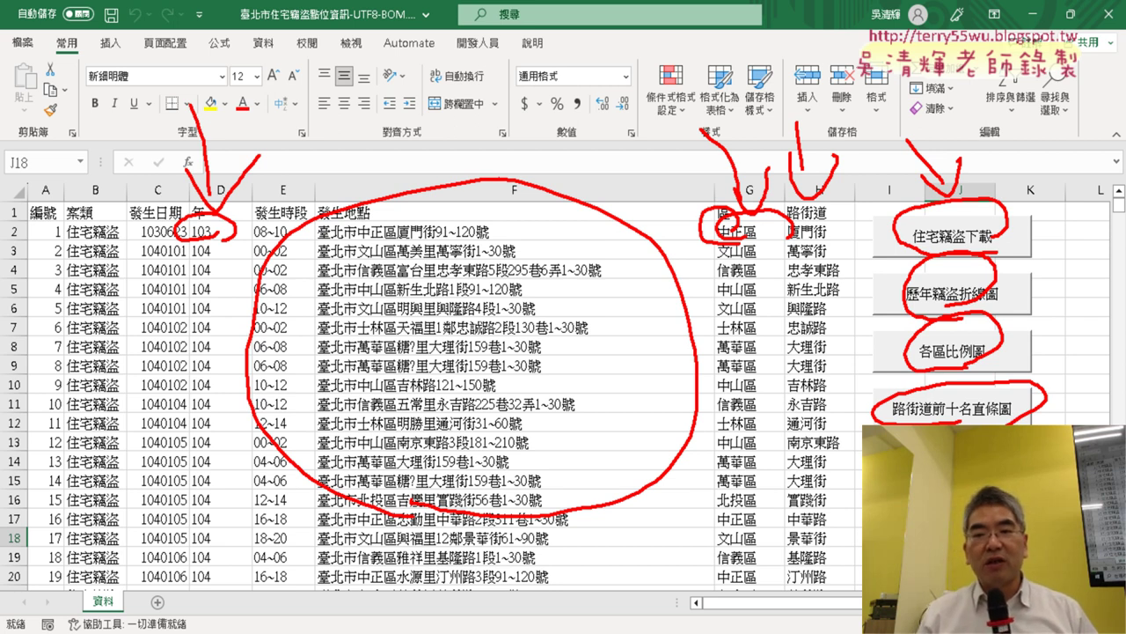
drag(124, 621, 132, 619)
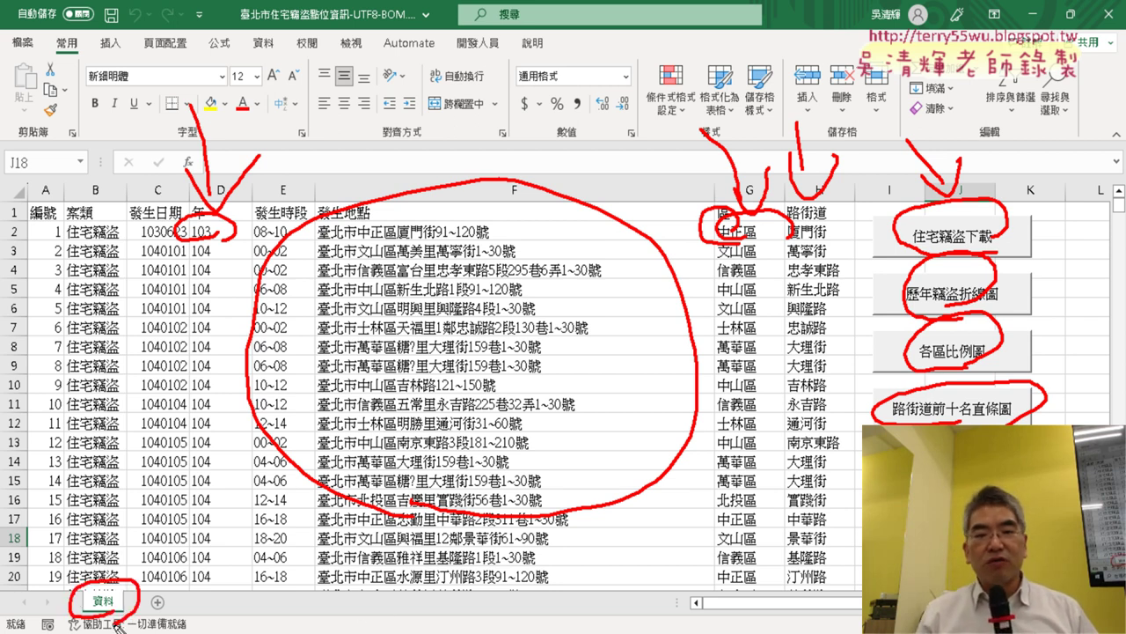
key(Escape)
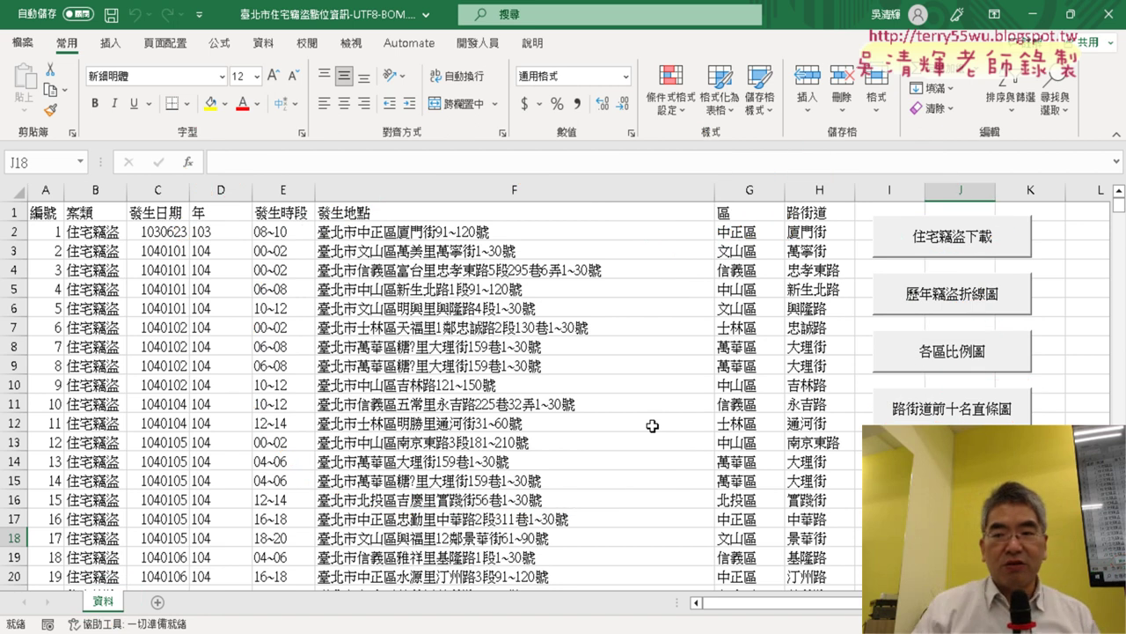
click(968, 308)
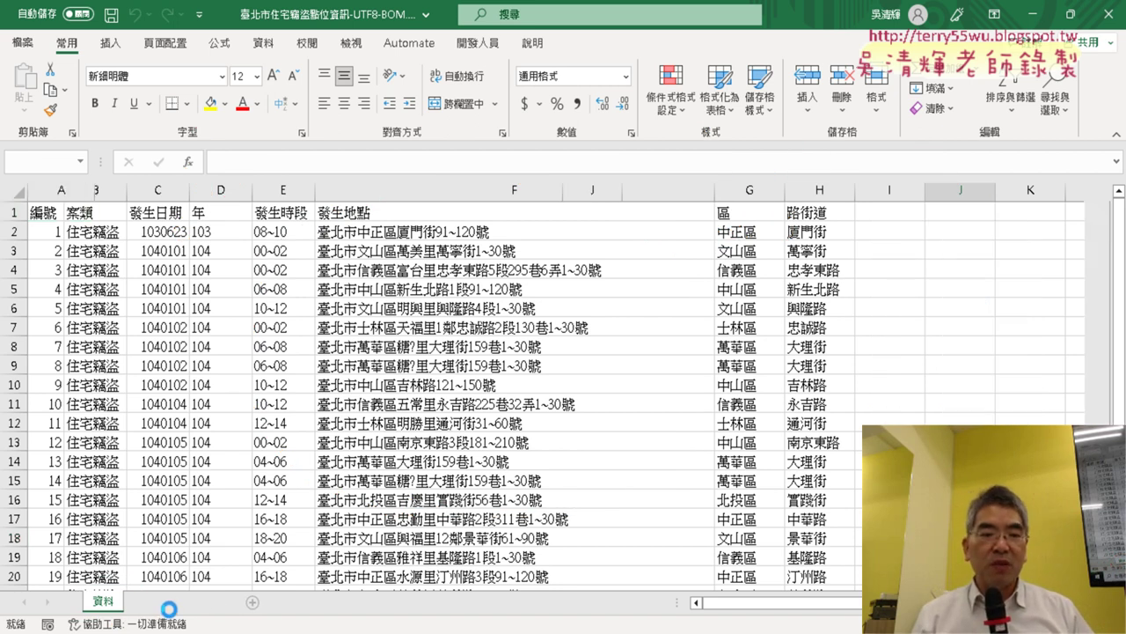
click(197, 601)
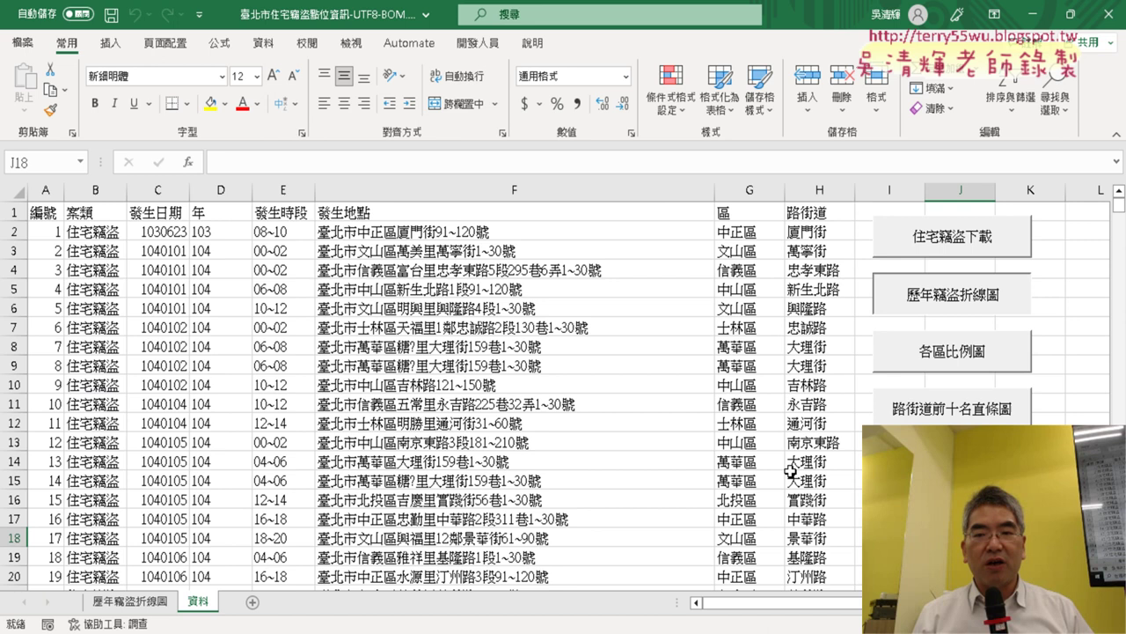
click(990, 351)
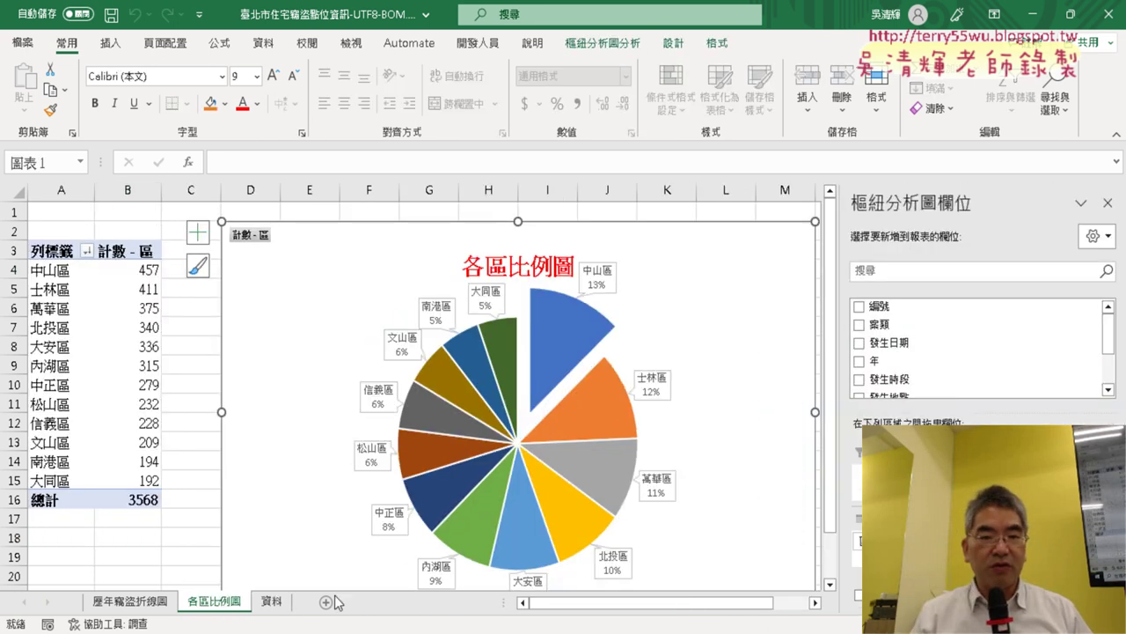
click(272, 602)
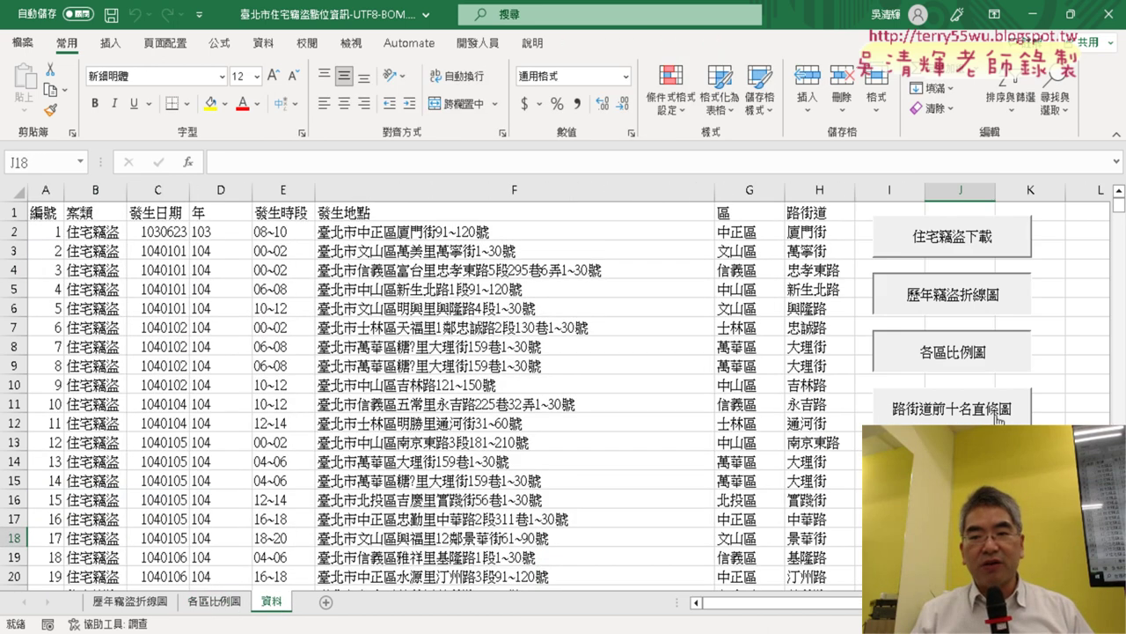
click(999, 419)
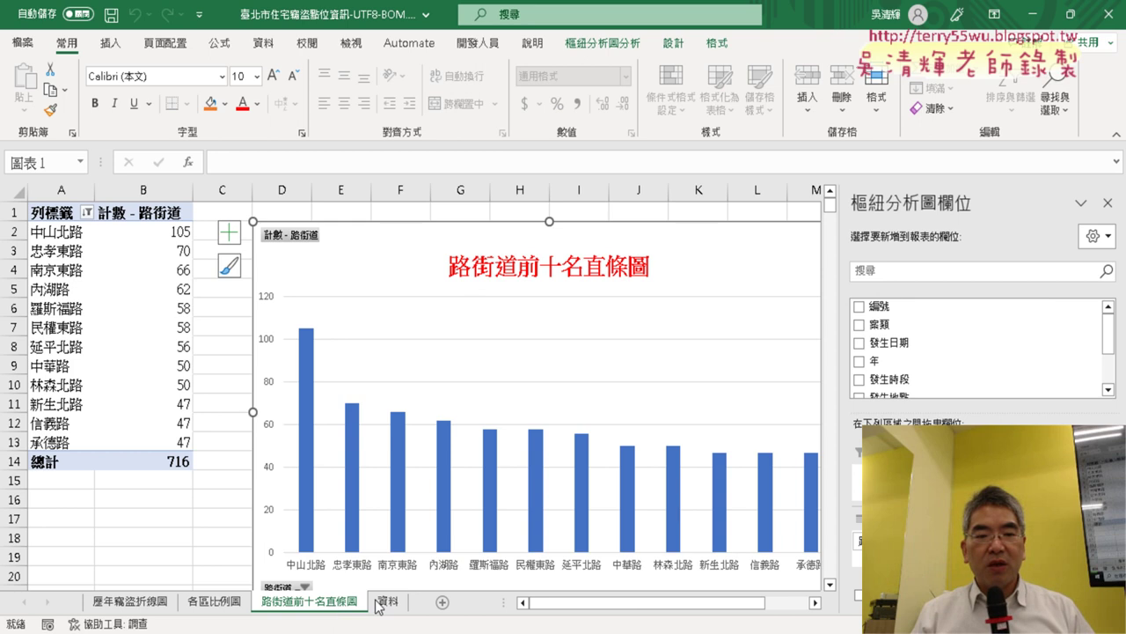
click(380, 604)
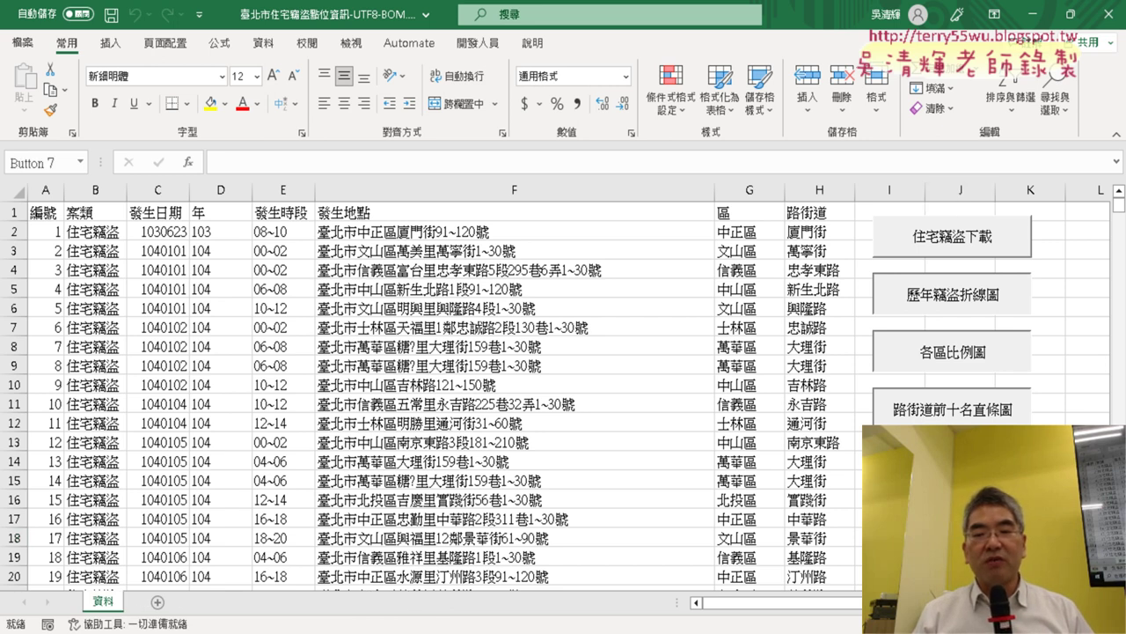
- Open the 住宅竊盜下載 button's assigned macro, Module2, in the VBA editor
right_click(947, 254)
click(986, 398)
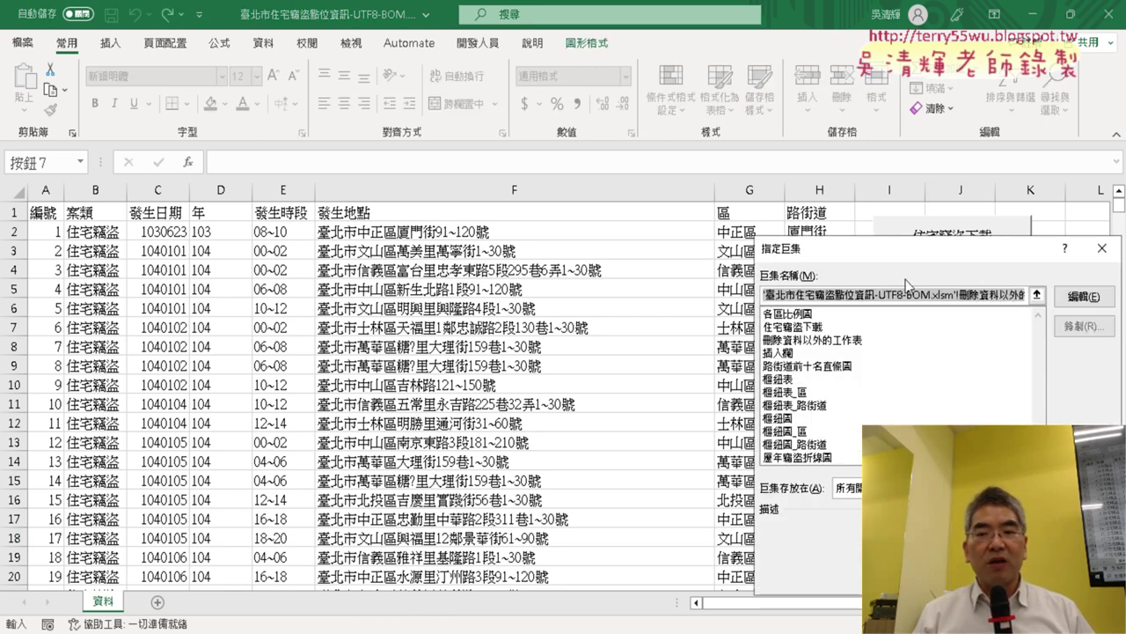
click(1085, 299)
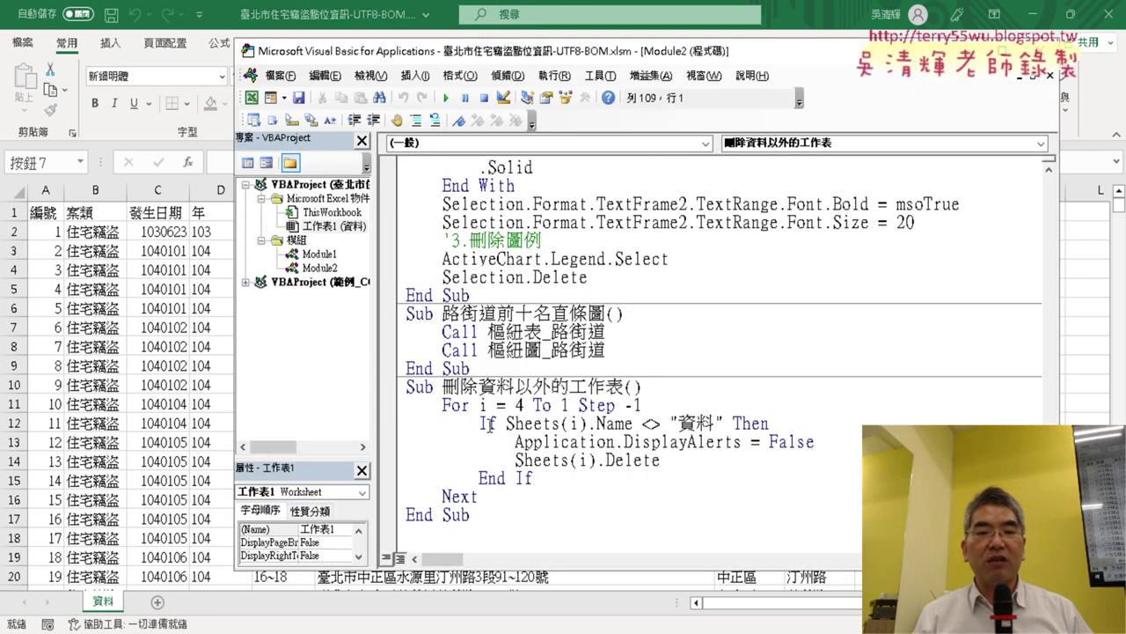
- Highlight the parts of the loop range i = 4 To 1 Step -1, ending on the starting value 4
drag(481, 405, 642, 405)
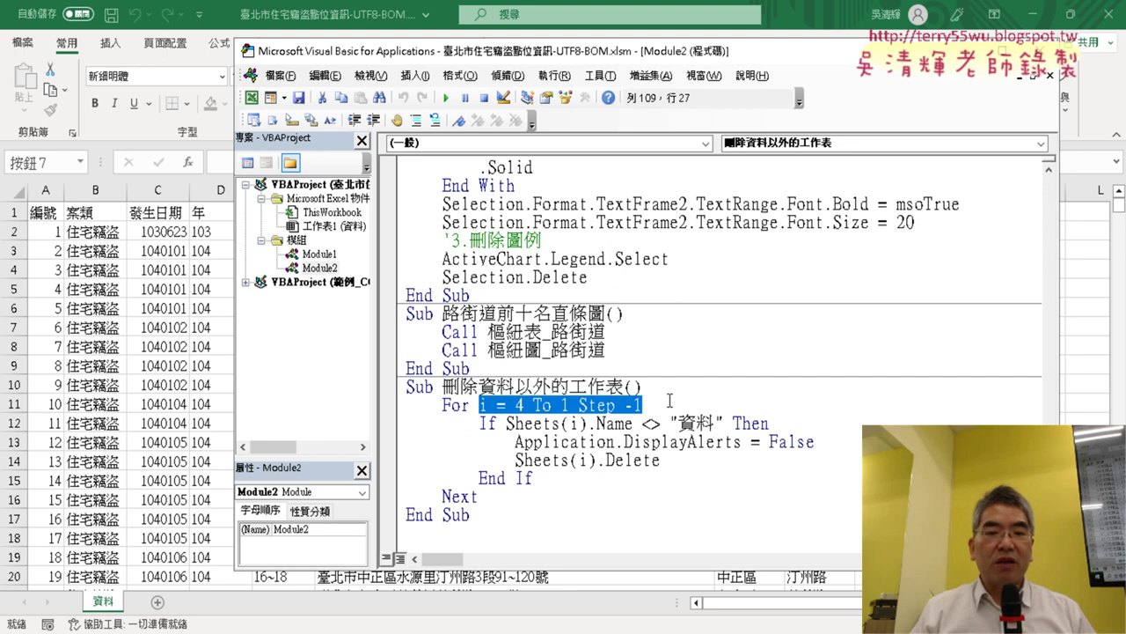
click(498, 405)
double_click(519, 405)
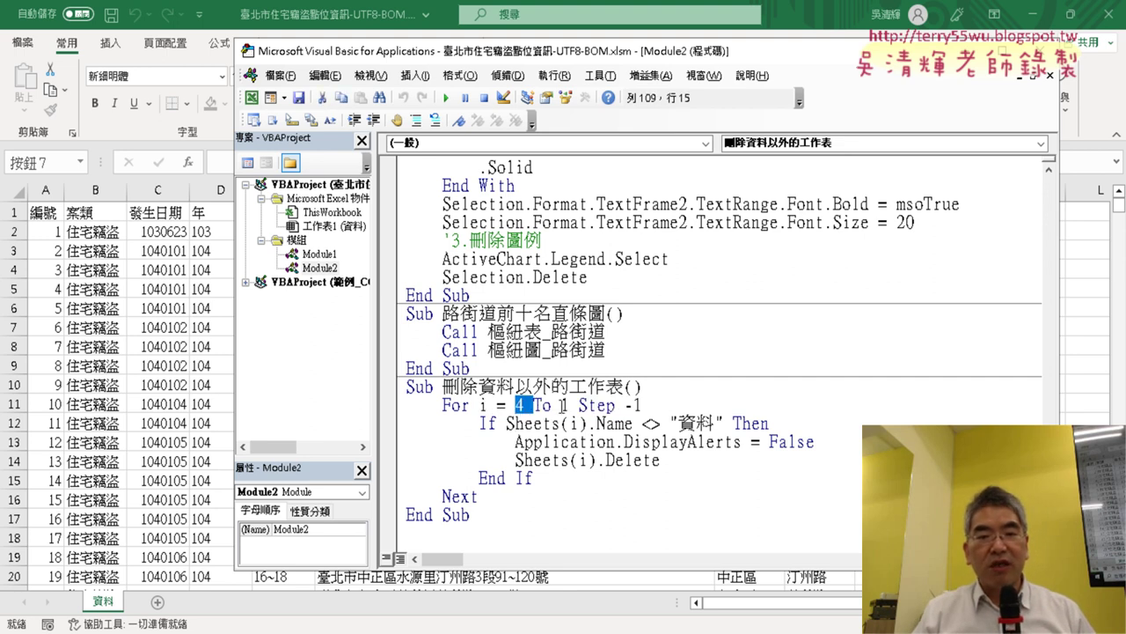
double_click(565, 405)
drag(577, 405, 661, 405)
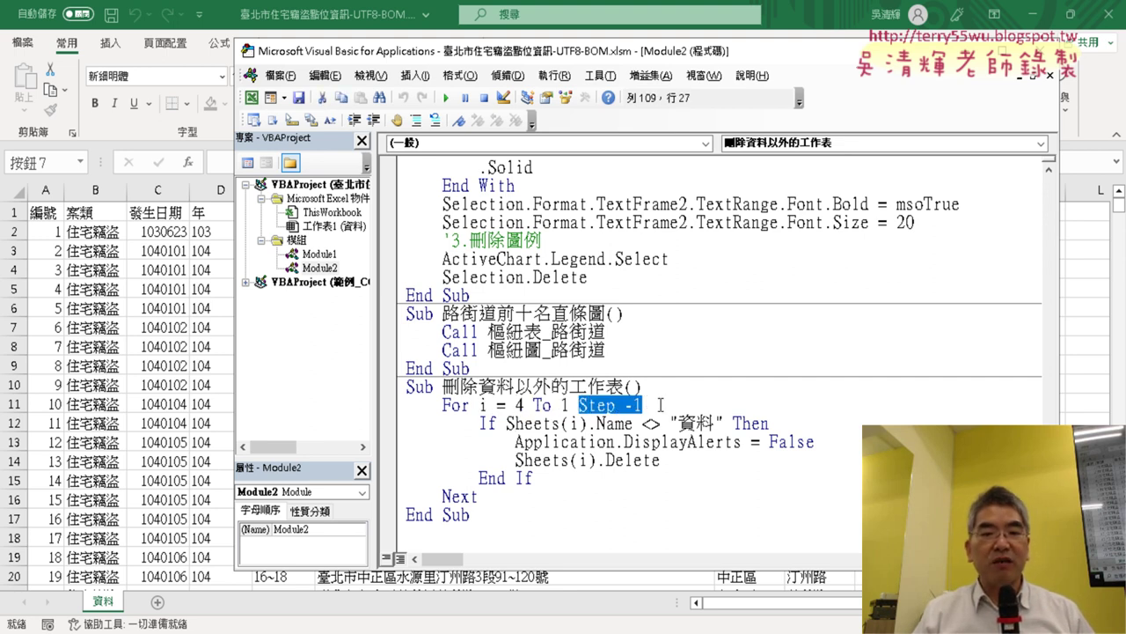
double_click(520, 404)
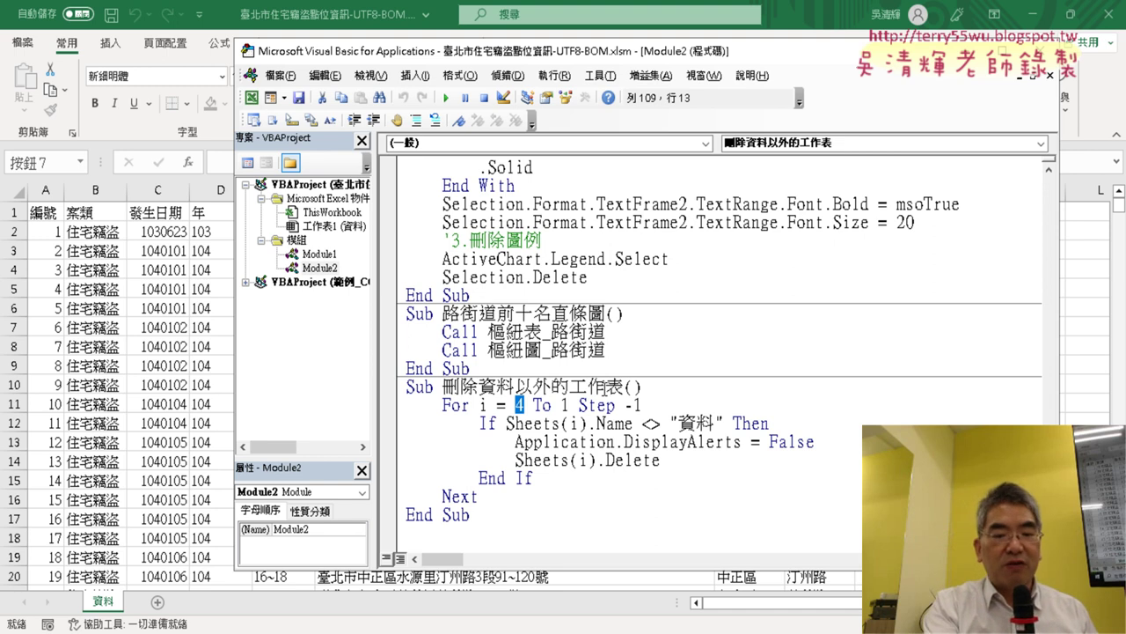
text(ㄙ)
- Replace the loop's hard-coded 4 with Sheets.Count and highlight it on the For line
key(shift)
text(s)
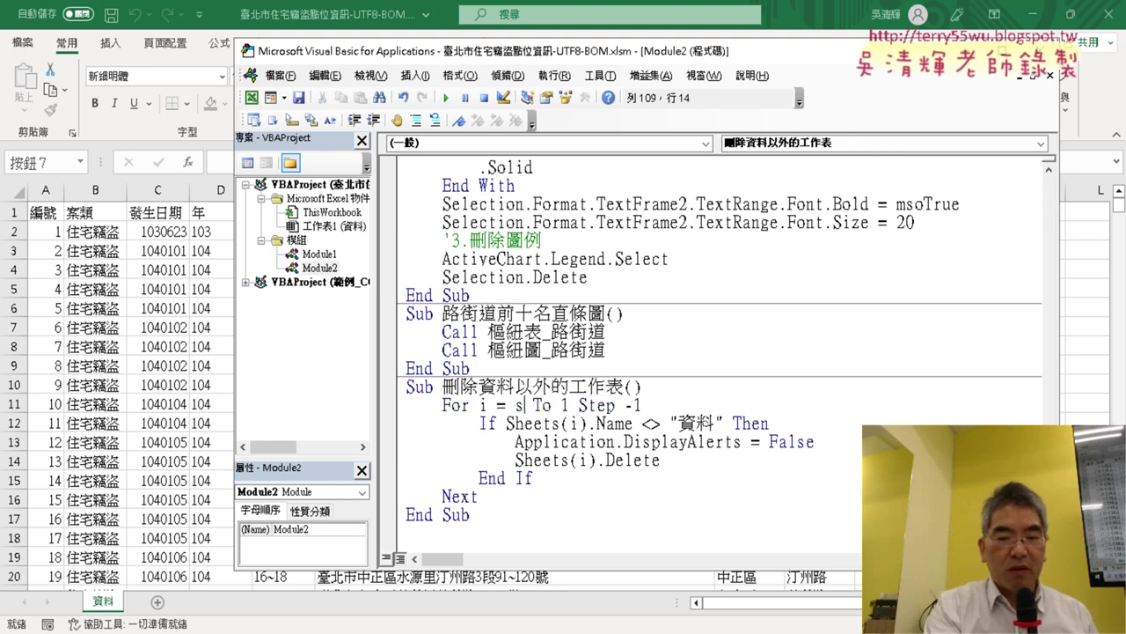
text(heer)
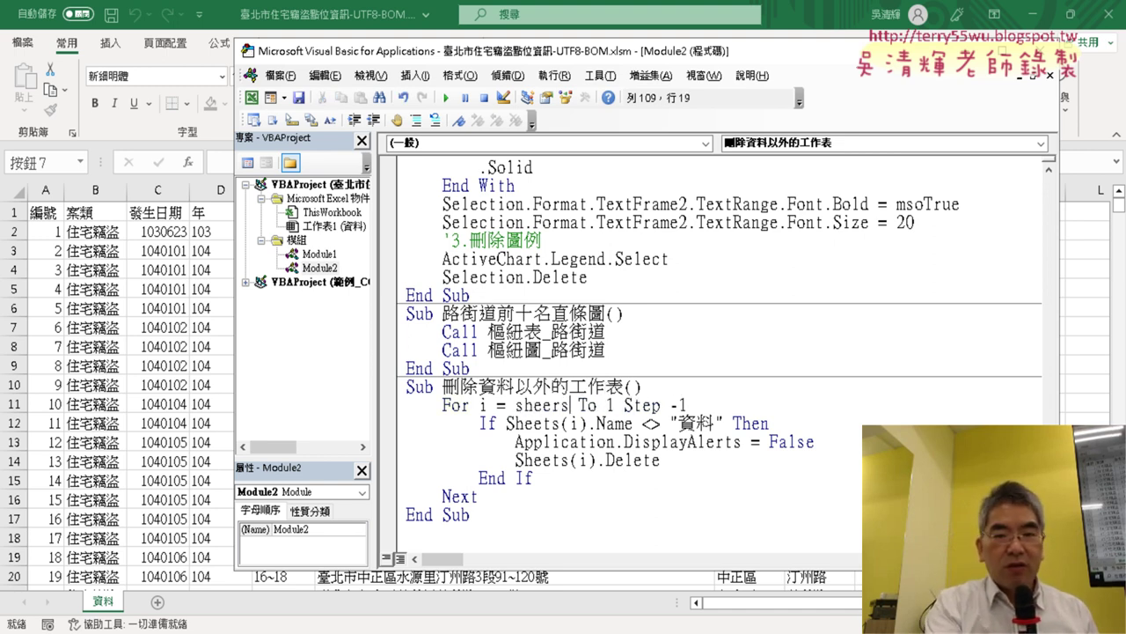
text(s)
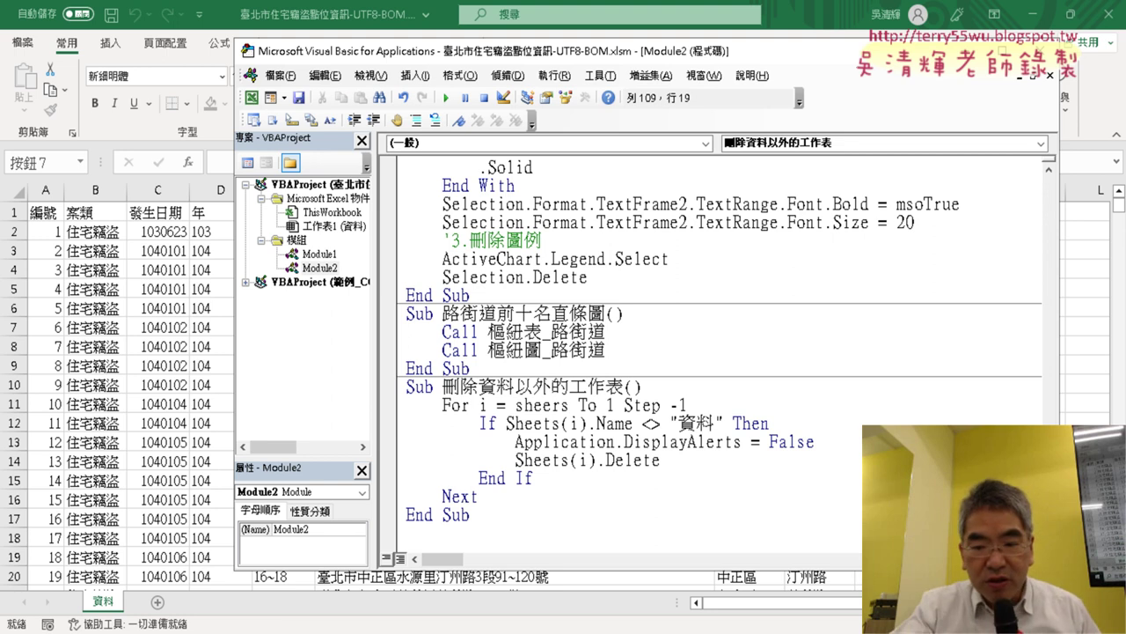
key(BackSpace)
key(BackSpace)
text(t)
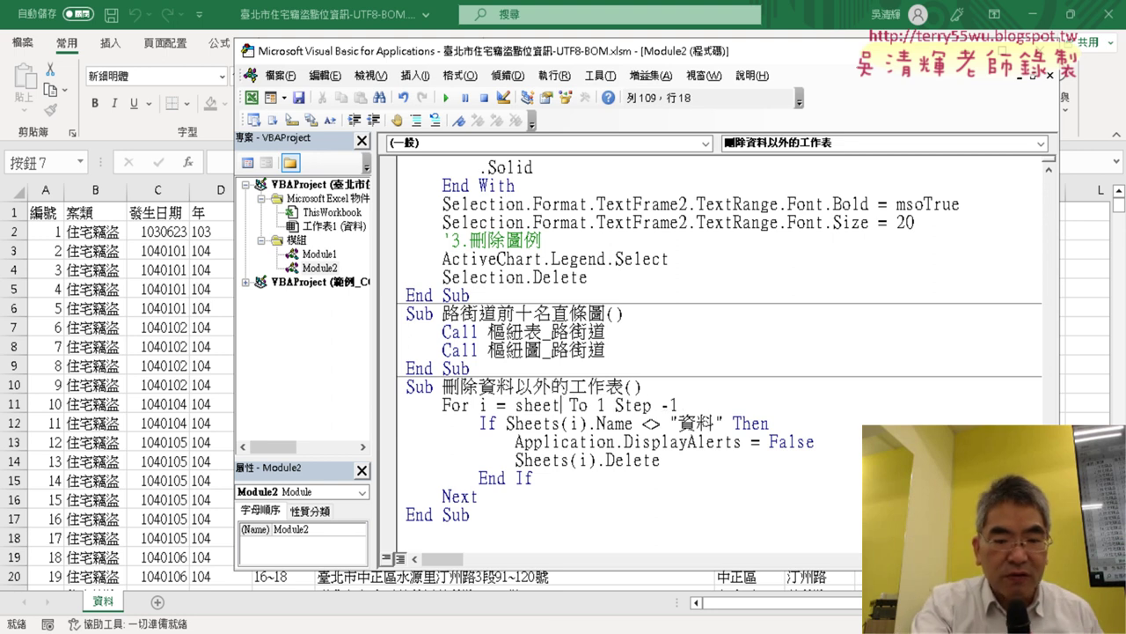
text(s)
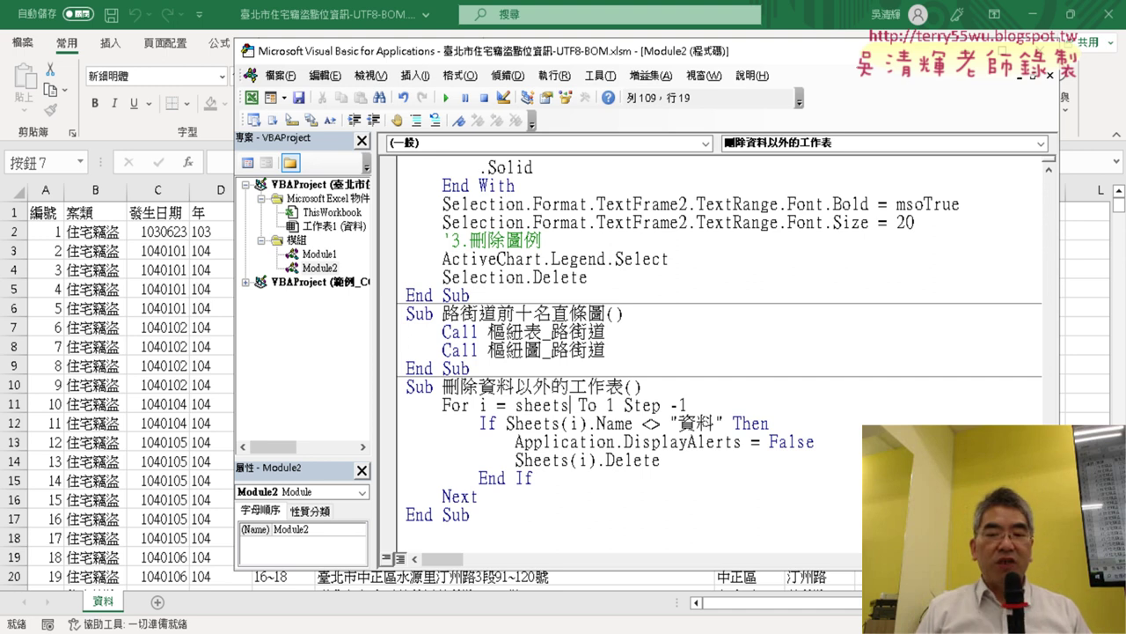
text(.)
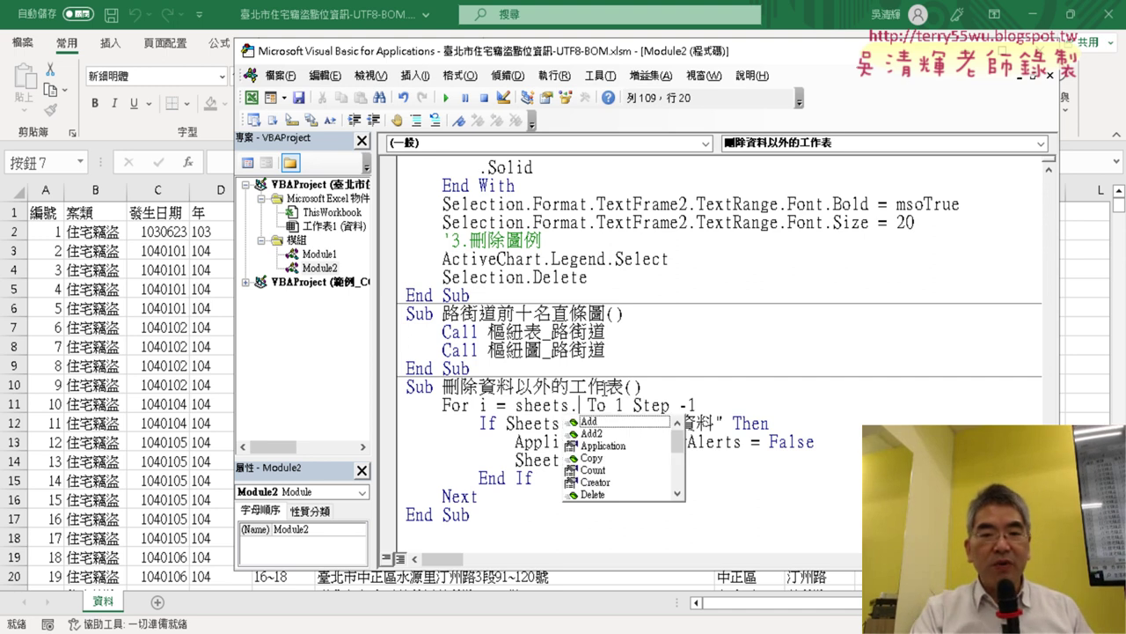
text(cou)
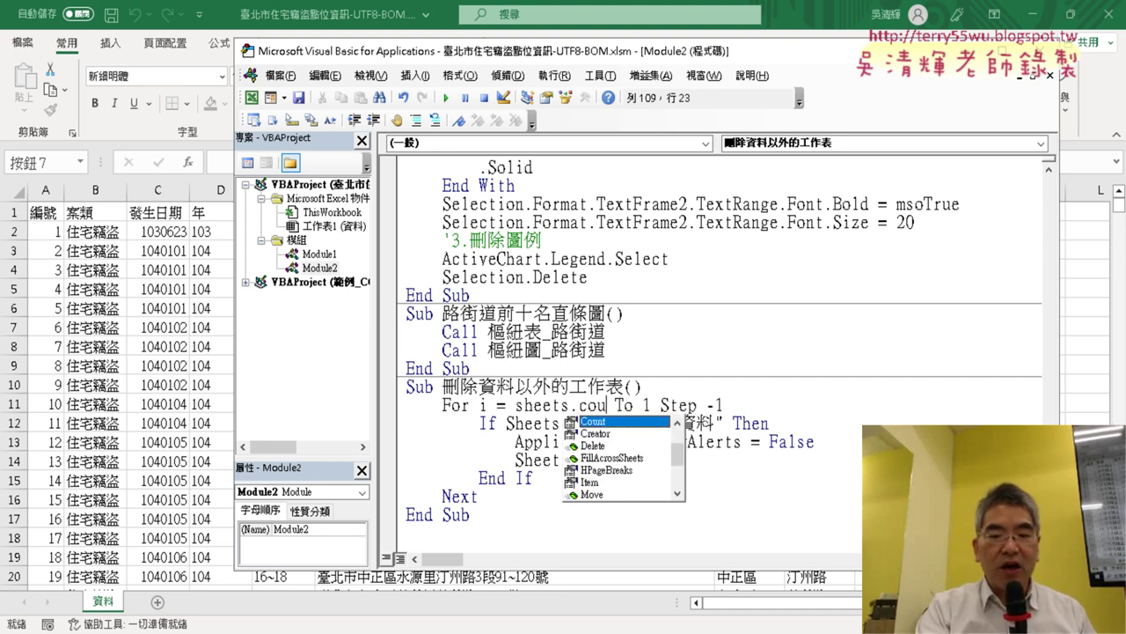
text(nt)
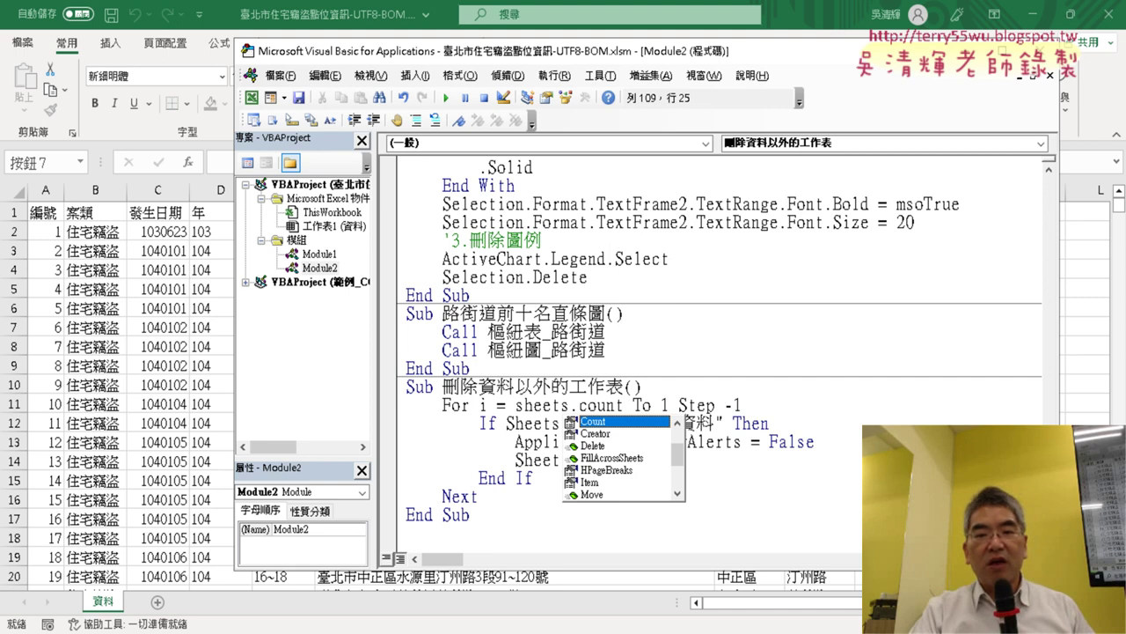
click(610, 373)
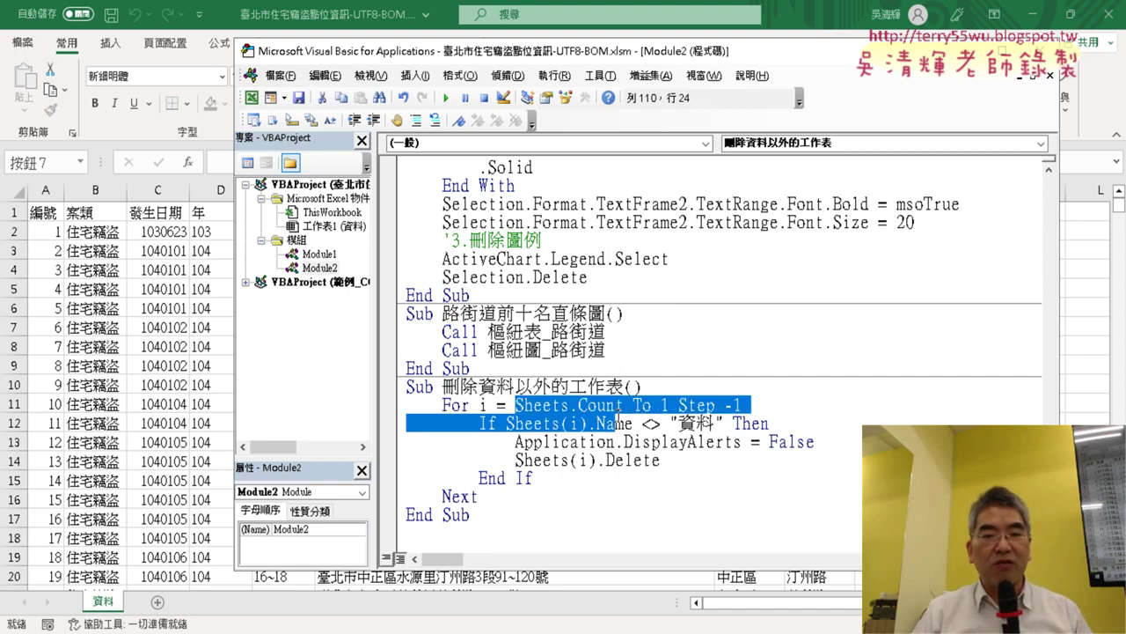
drag(516, 405, 624, 406)
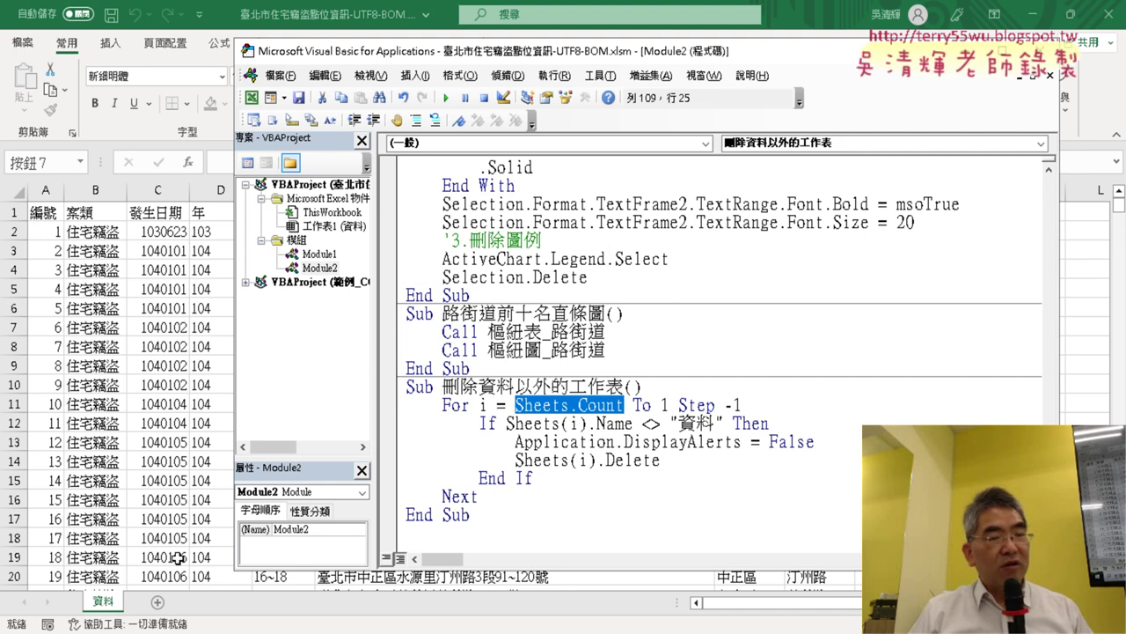
click(569, 404)
drag(569, 404, 525, 405)
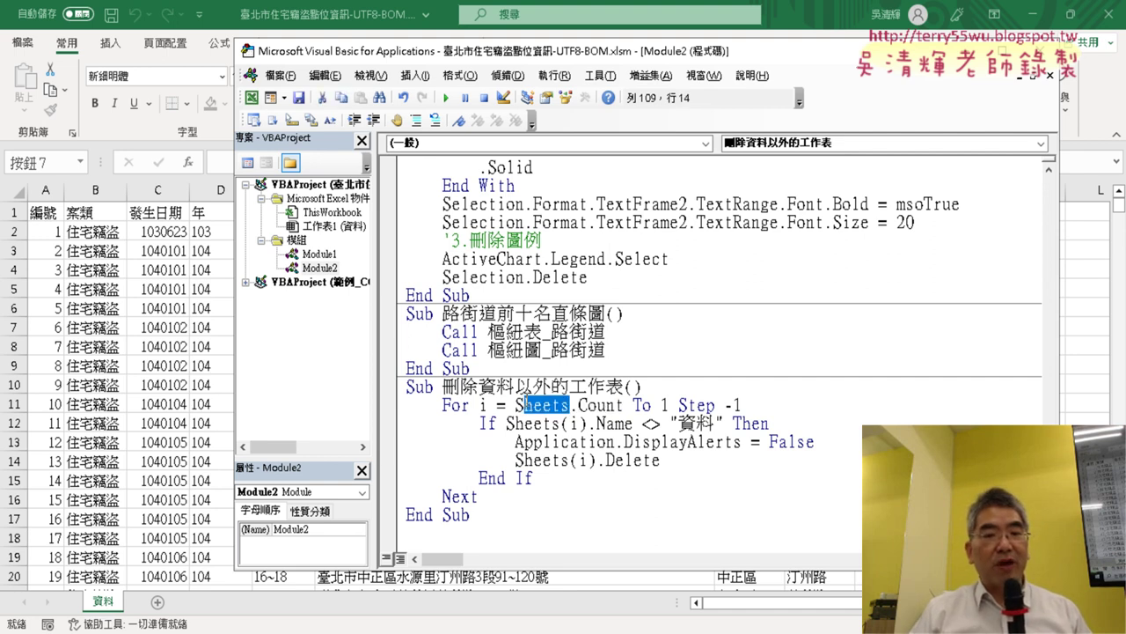
drag(625, 405, 570, 405)
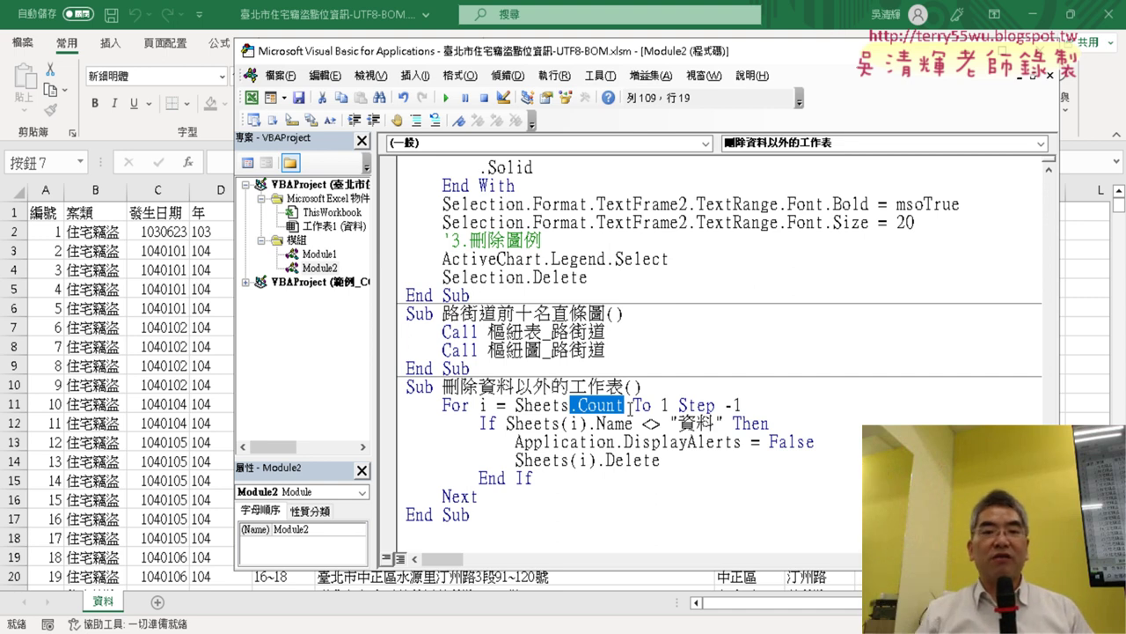
click(627, 406)
drag(516, 405, 645, 406)
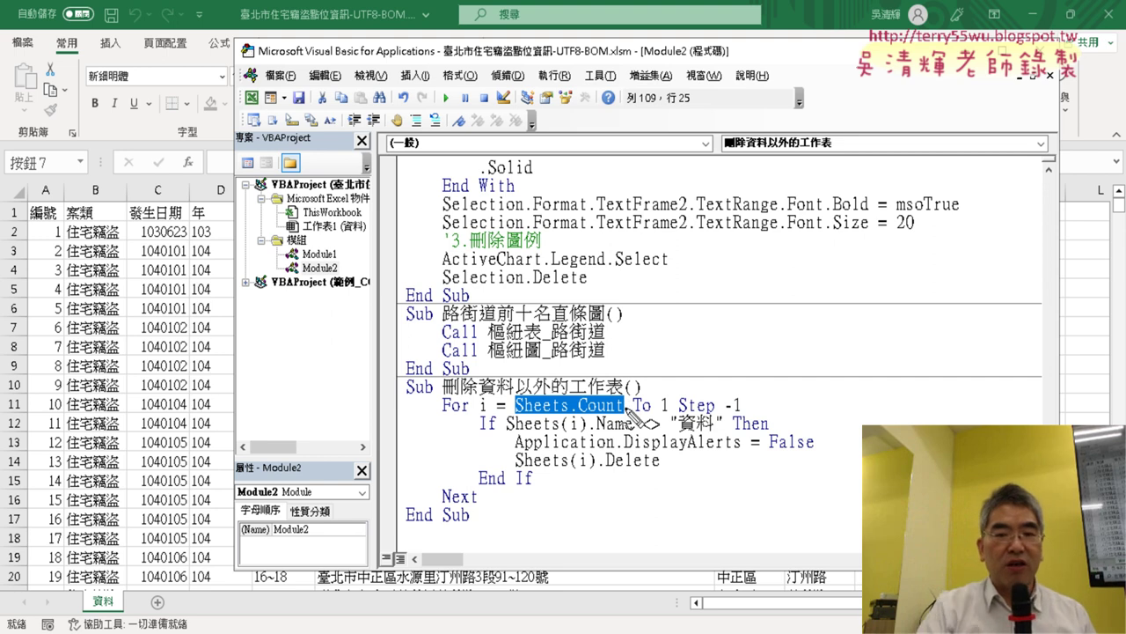
mouse_move(630, 413)
mouse_down()
mouse_move(581, 380)
mouse_move(625, 410)
mouse_up()
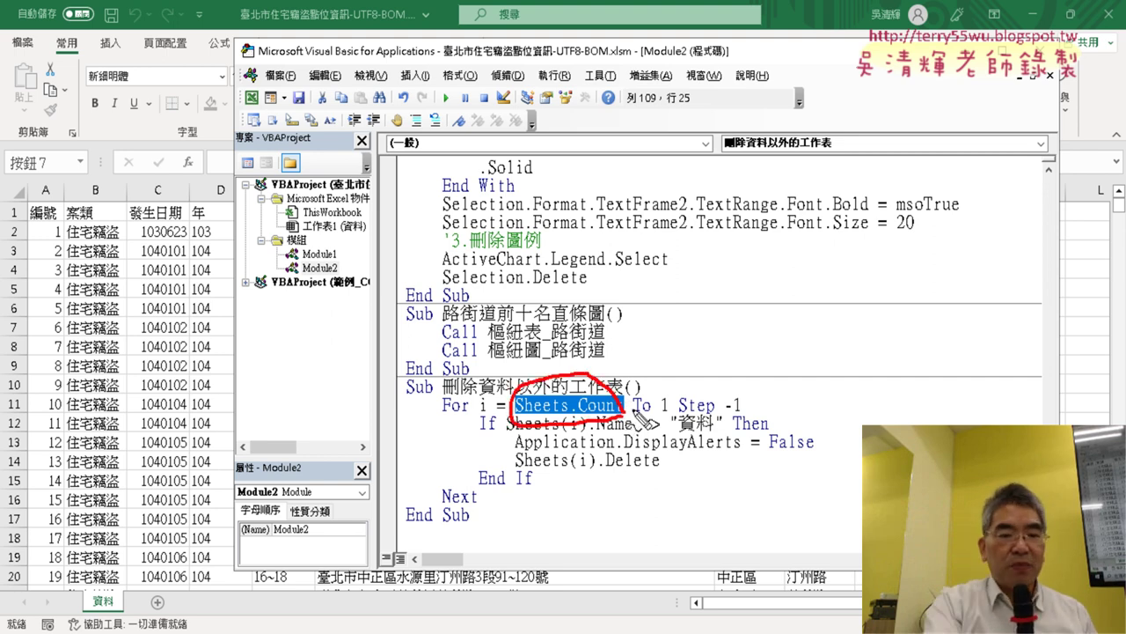
key(Escape)
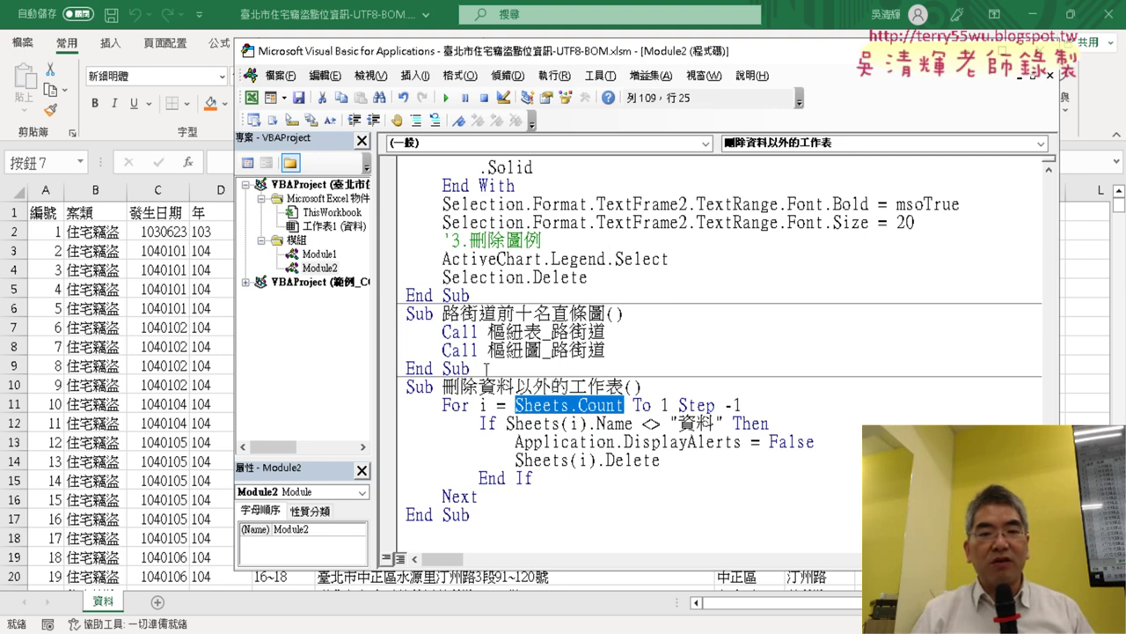
drag(443, 404, 748, 405)
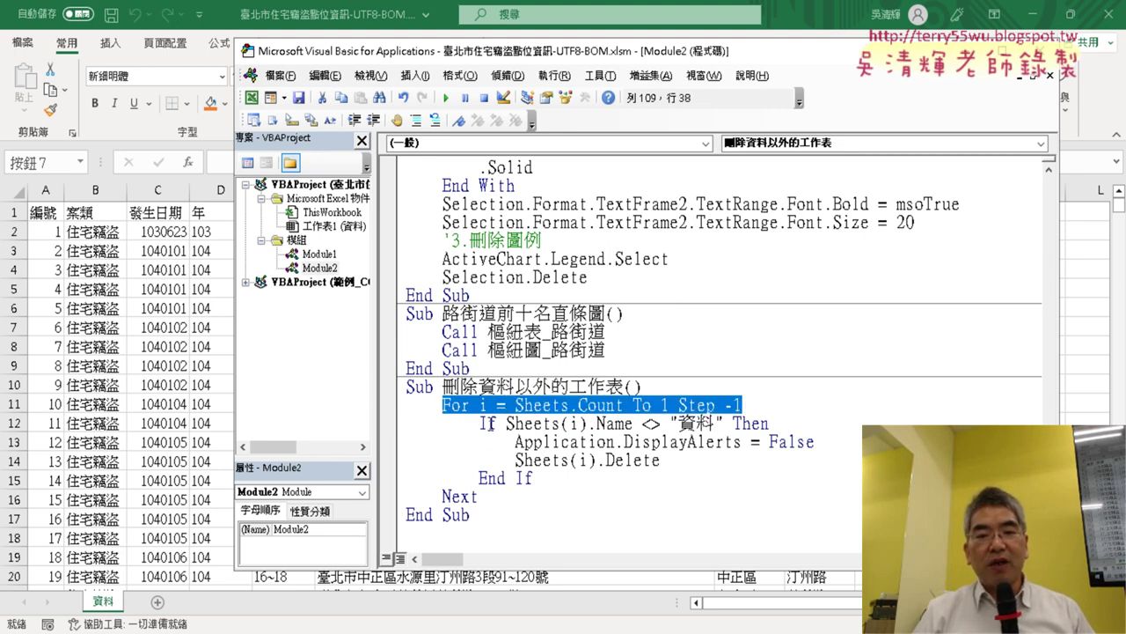
drag(507, 424, 724, 424)
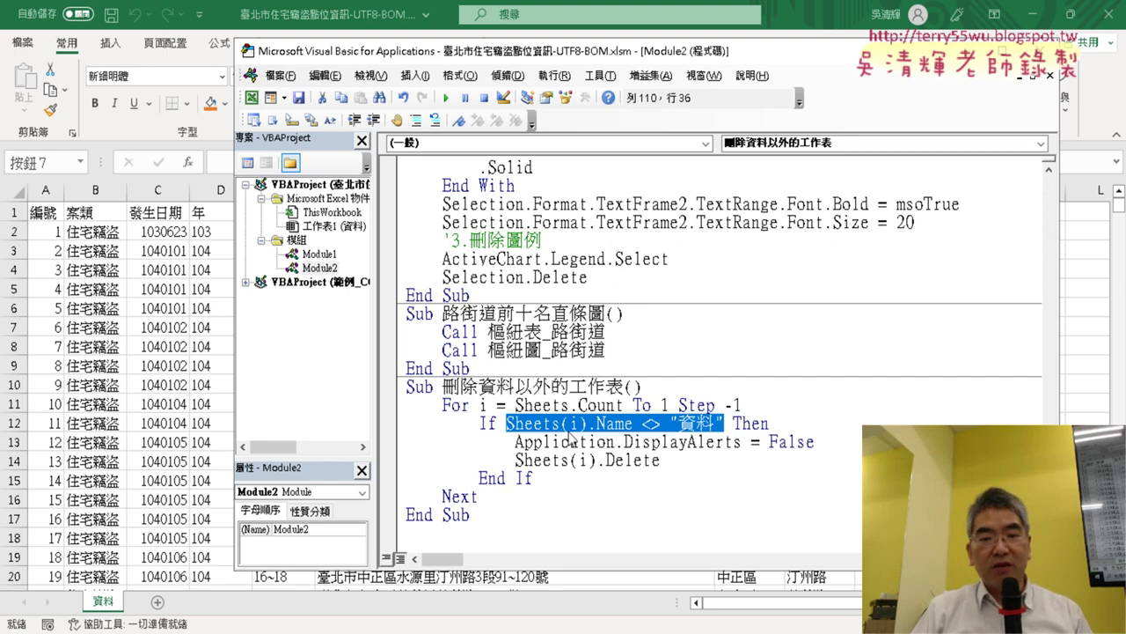
- Highlight the If condition's not-equal operator and the quoted 資料 sheet name
click(692, 423)
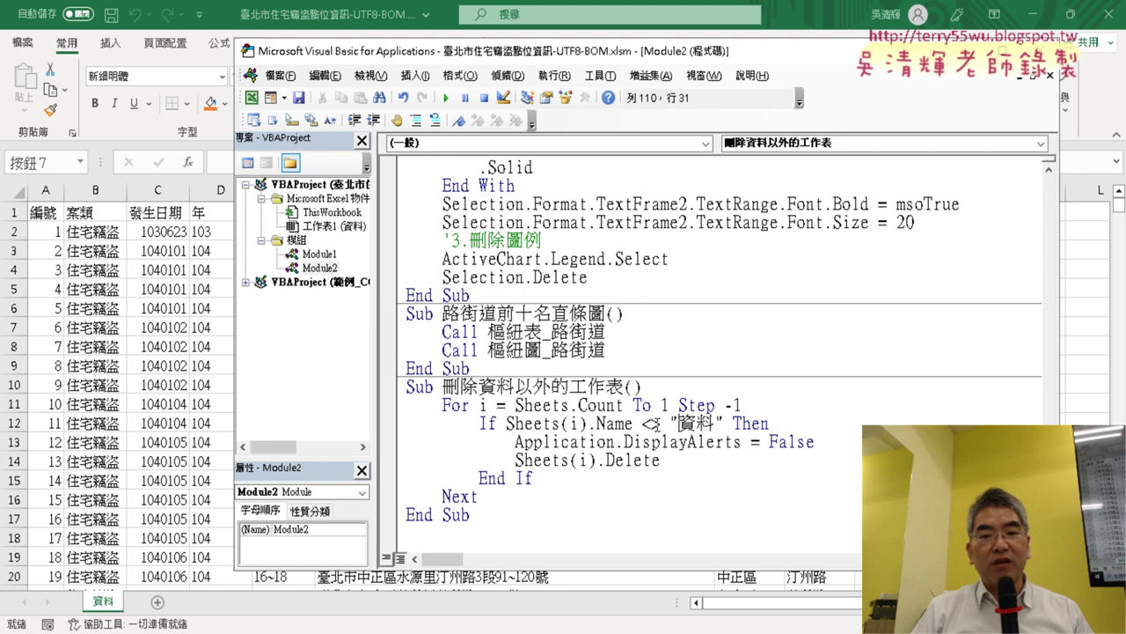
drag(641, 424, 662, 423)
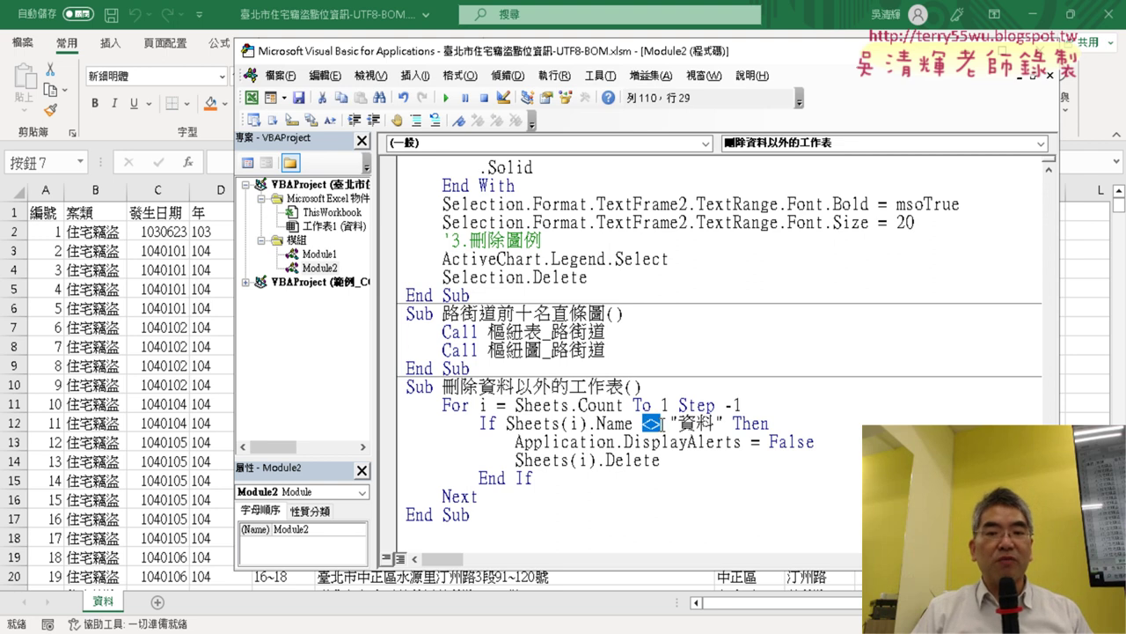
drag(670, 423, 724, 423)
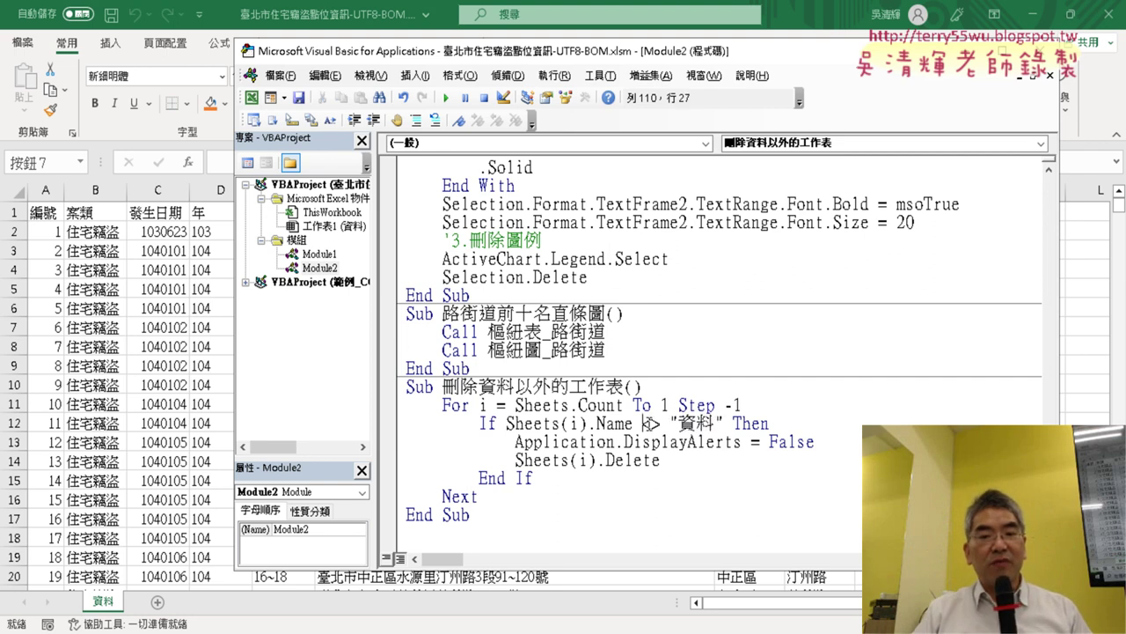
drag(643, 423, 724, 422)
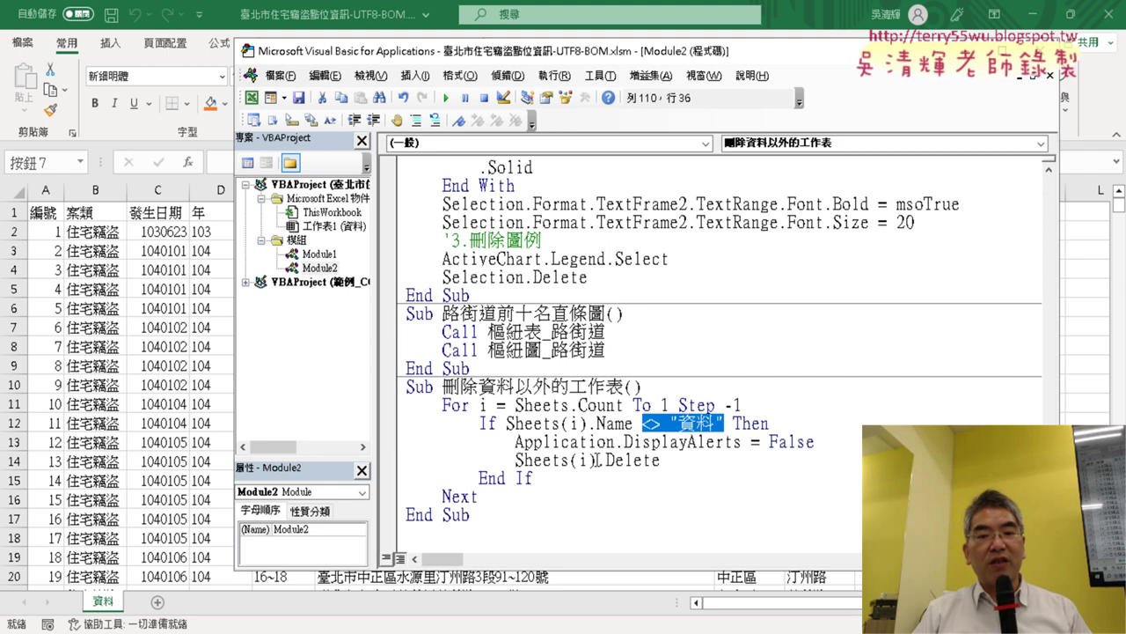
- Point out the Sheets(i).Delete line, then run the 歷年竊盜折線圖 macro from the worksheet
drag(596, 459, 662, 459)
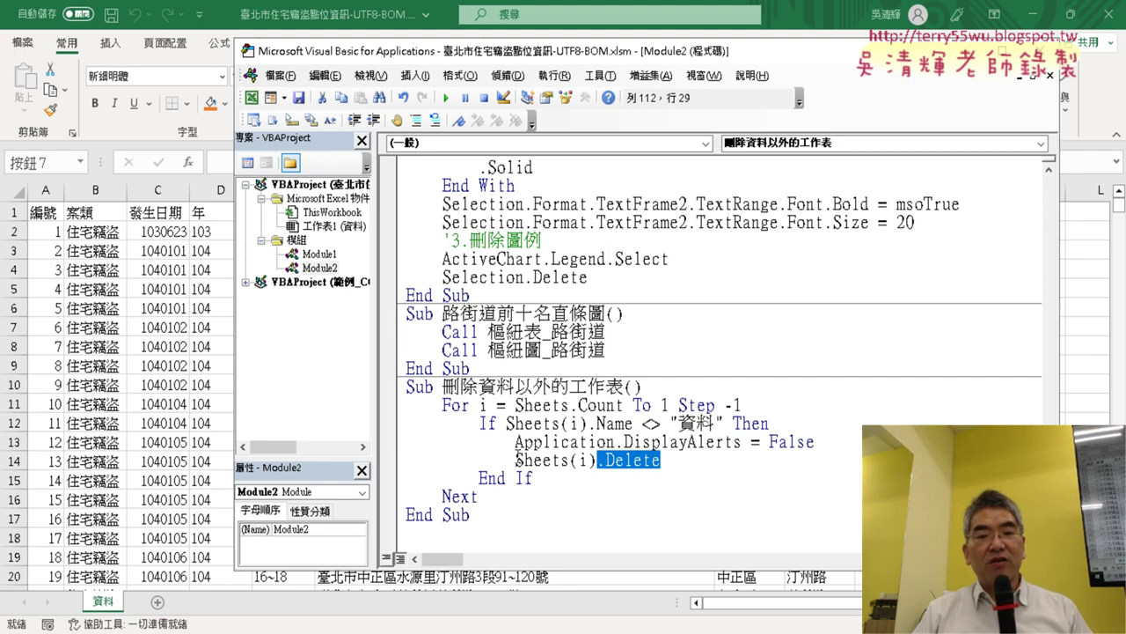
drag(516, 459, 670, 464)
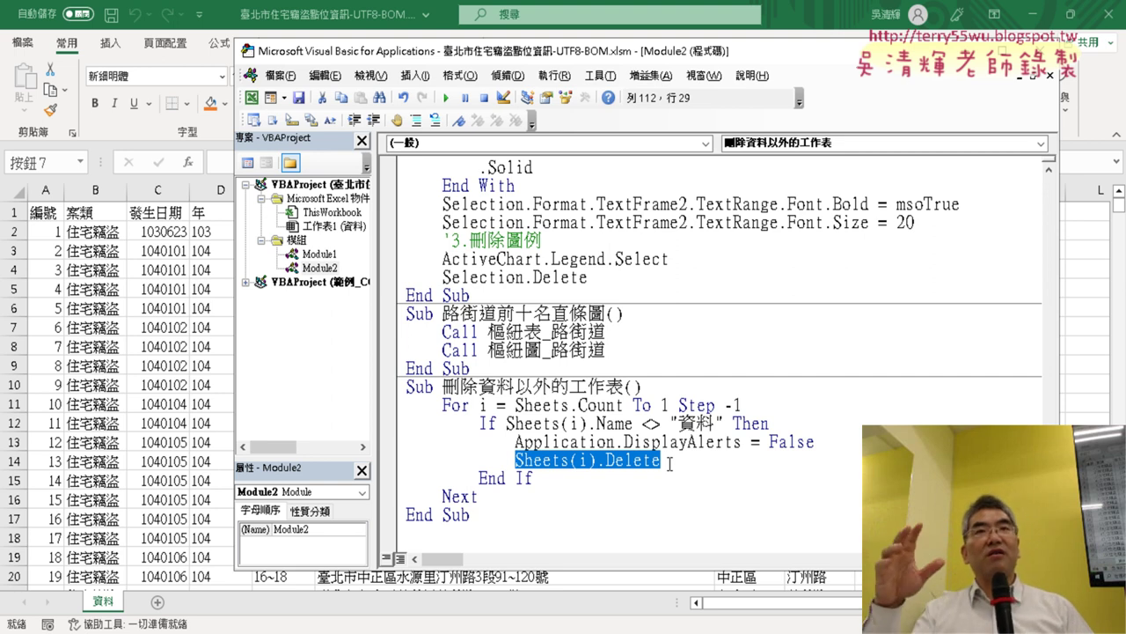
click(189, 398)
click(900, 295)
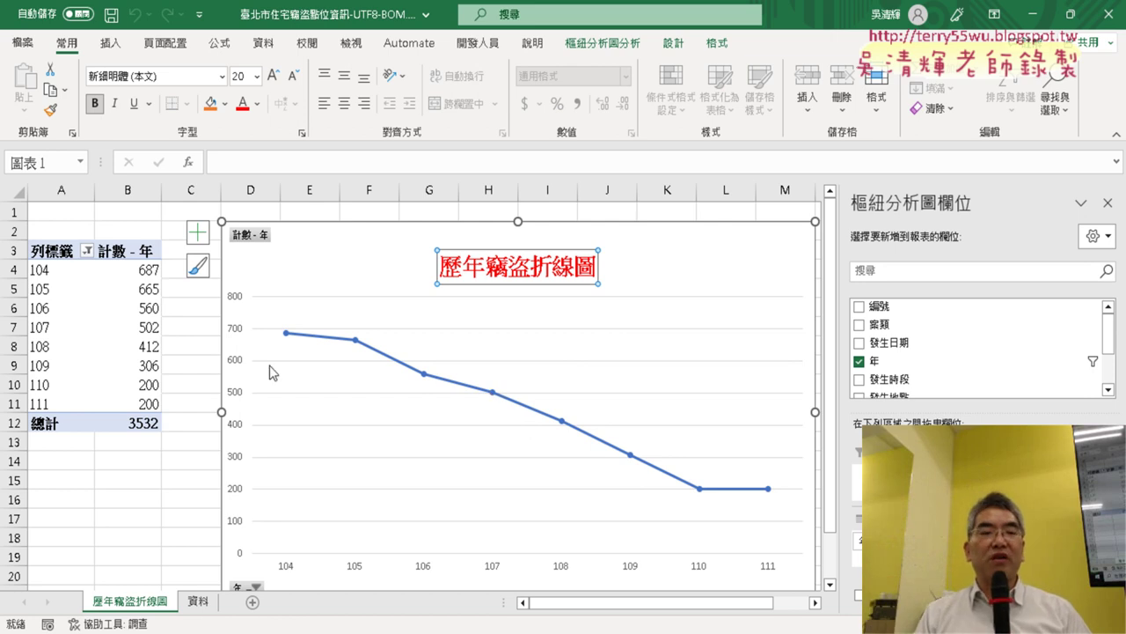
- Go to the 資料 sheet, then close the burglary workbook choosing 不要儲存
click(102, 342)
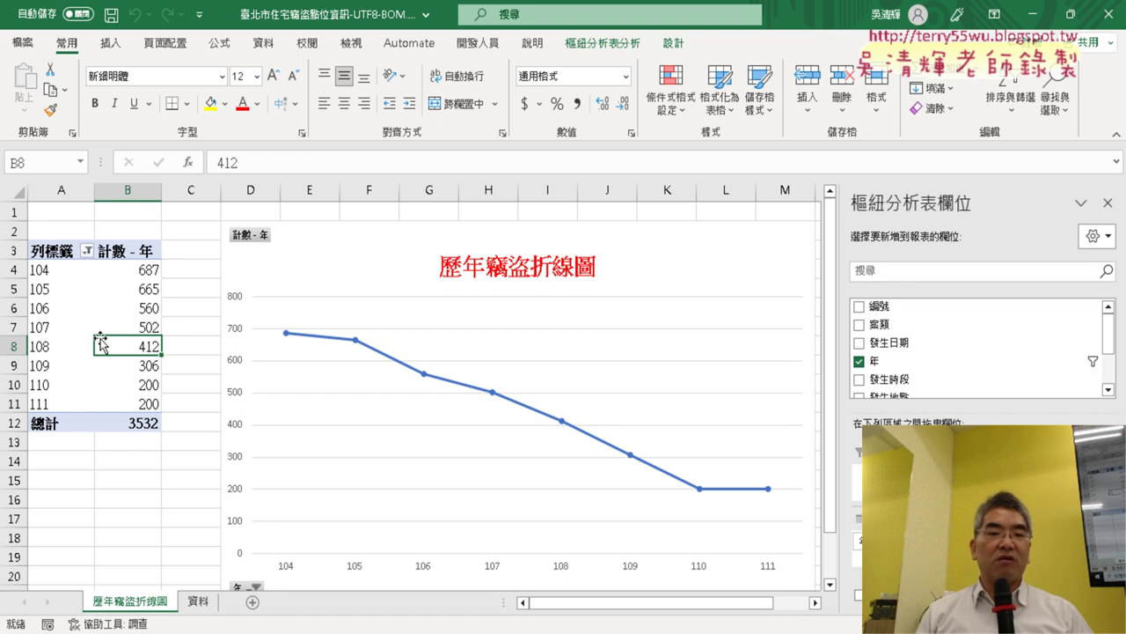
click(200, 604)
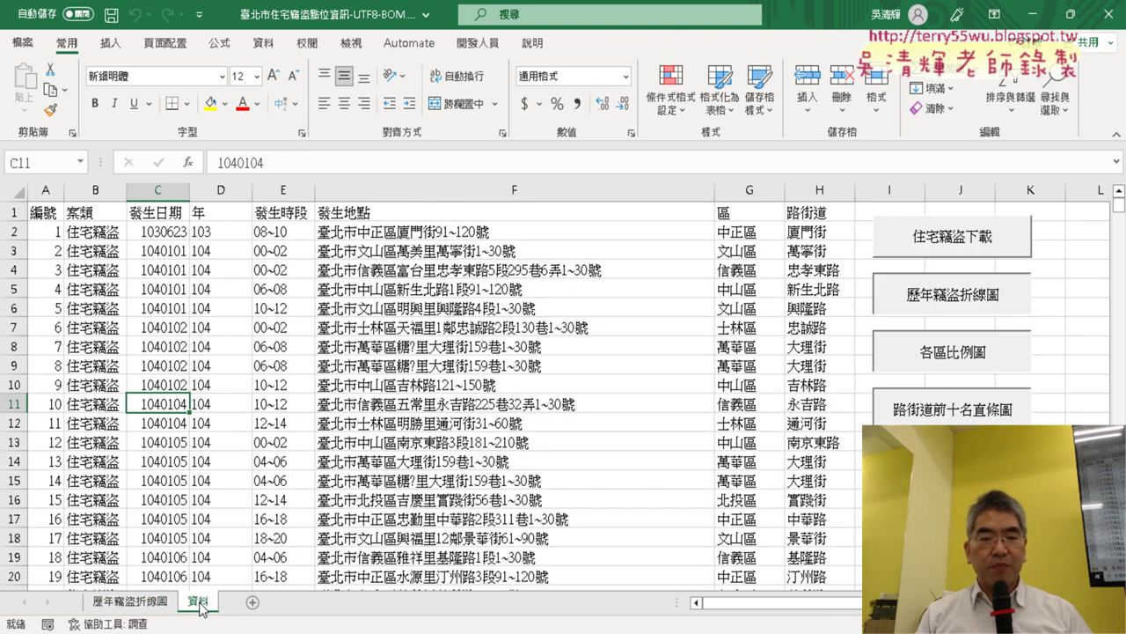
click(645, 418)
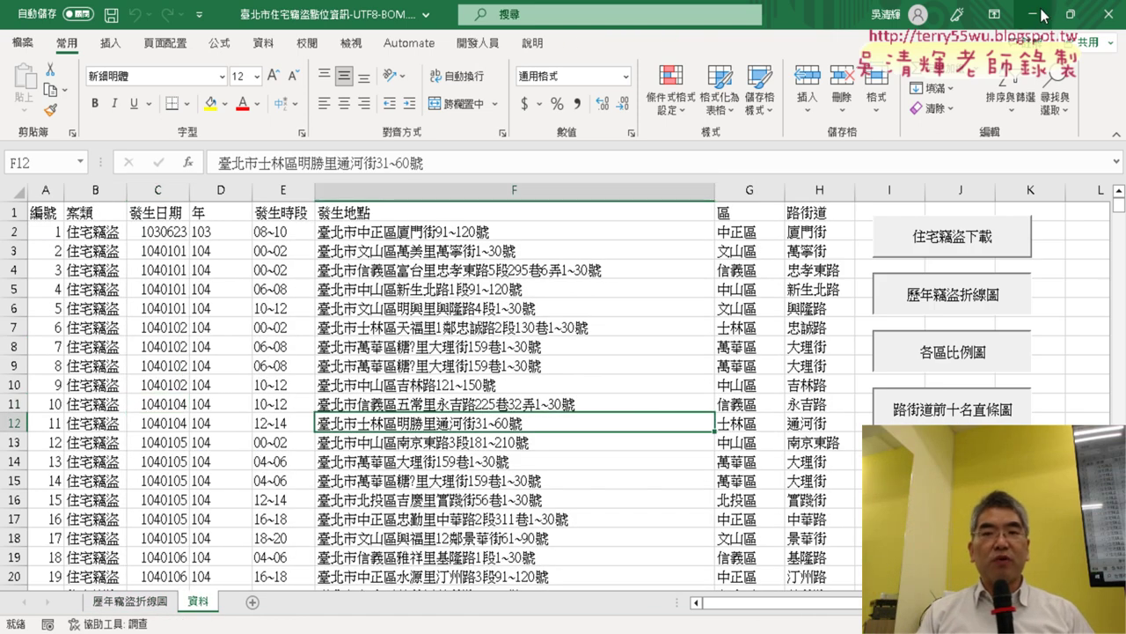
click(1106, 26)
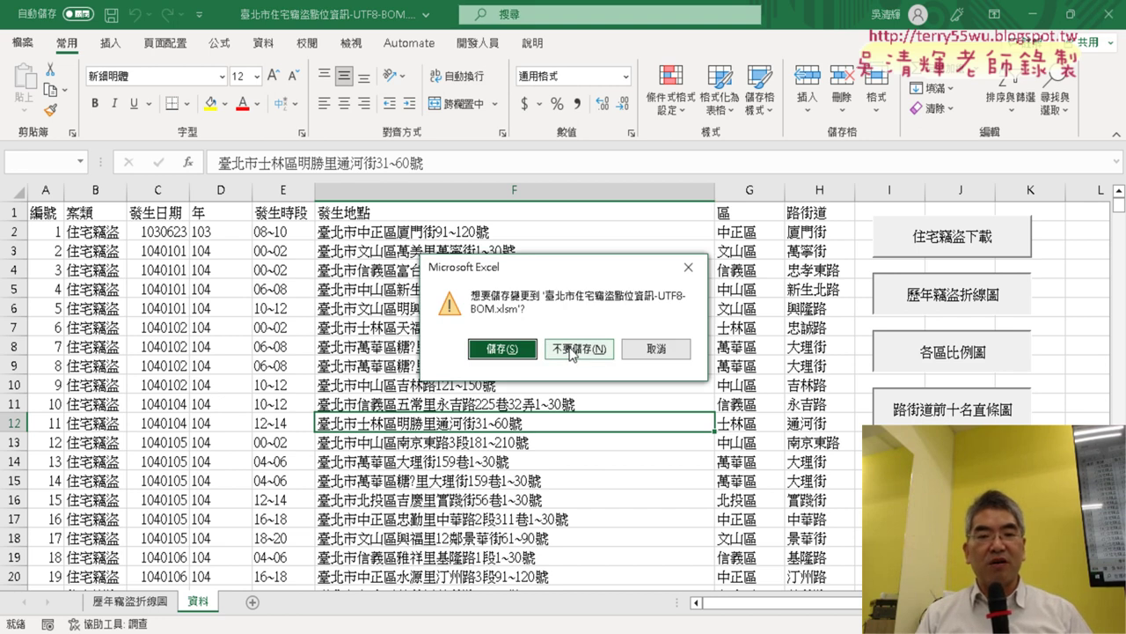
click(572, 349)
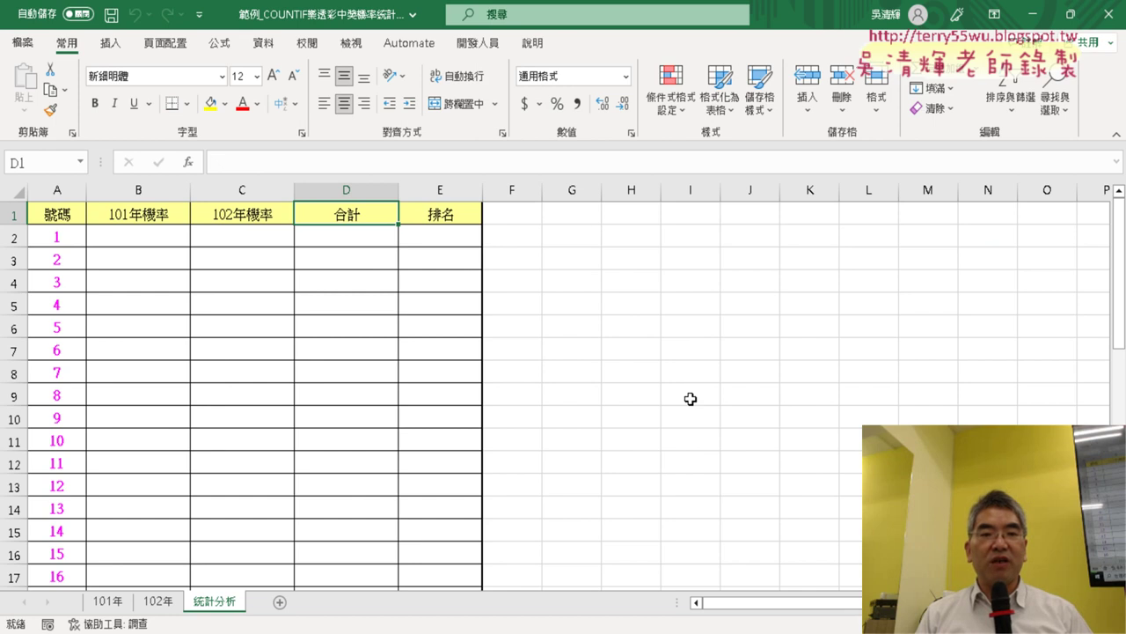
- Close the editor window and locate the COUNTIF lottery workbook file in its folder
click(689, 398)
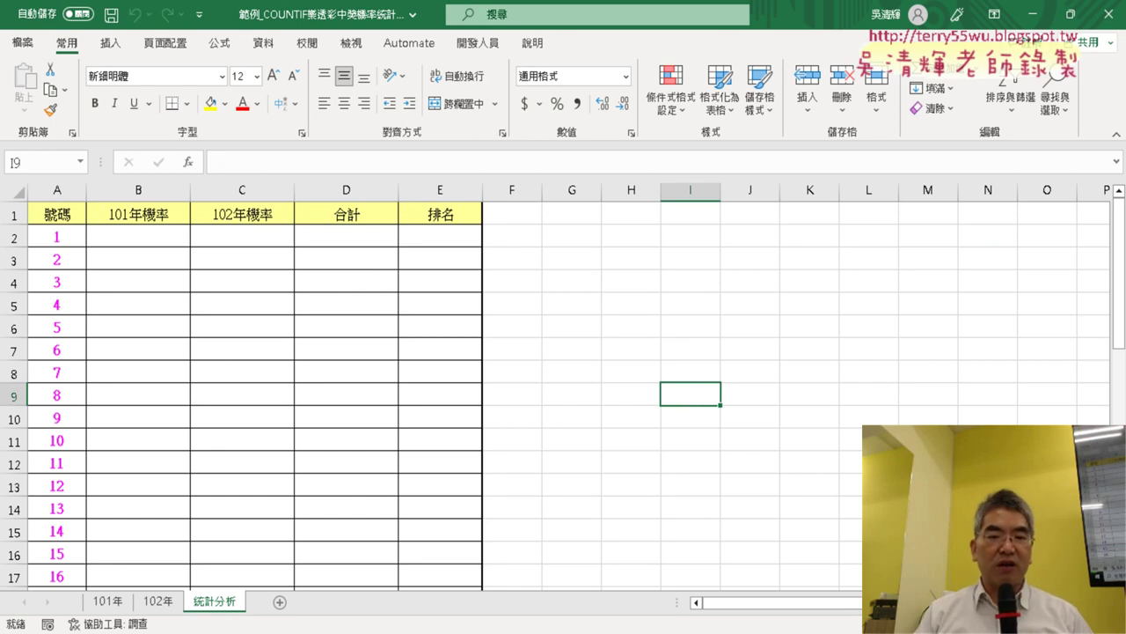
key(alt+F4)
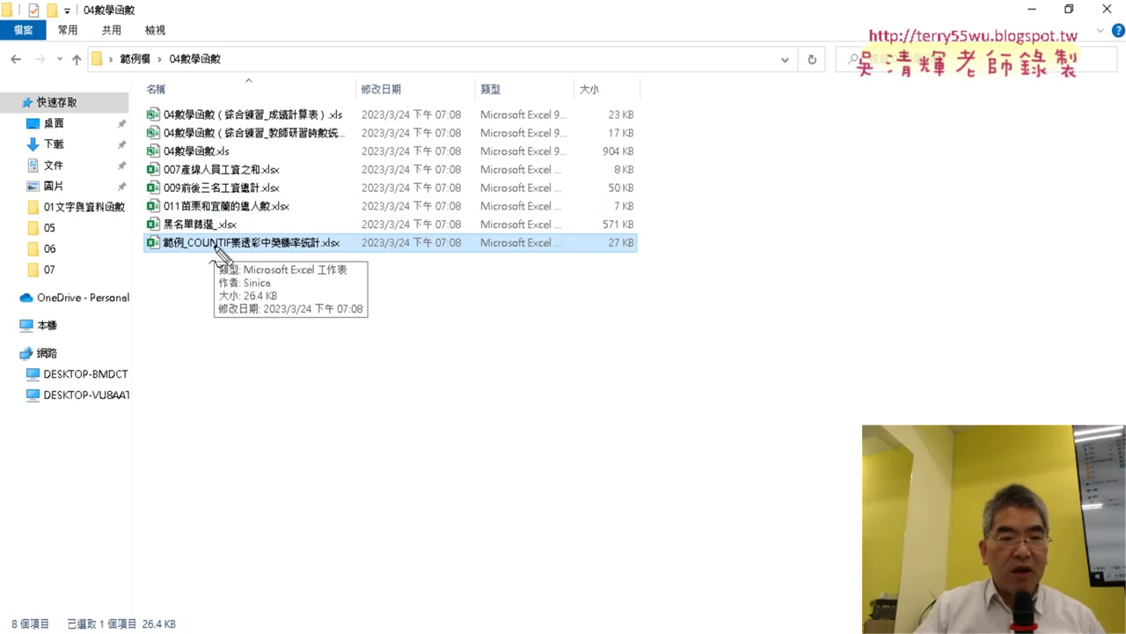
drag(188, 252, 264, 259)
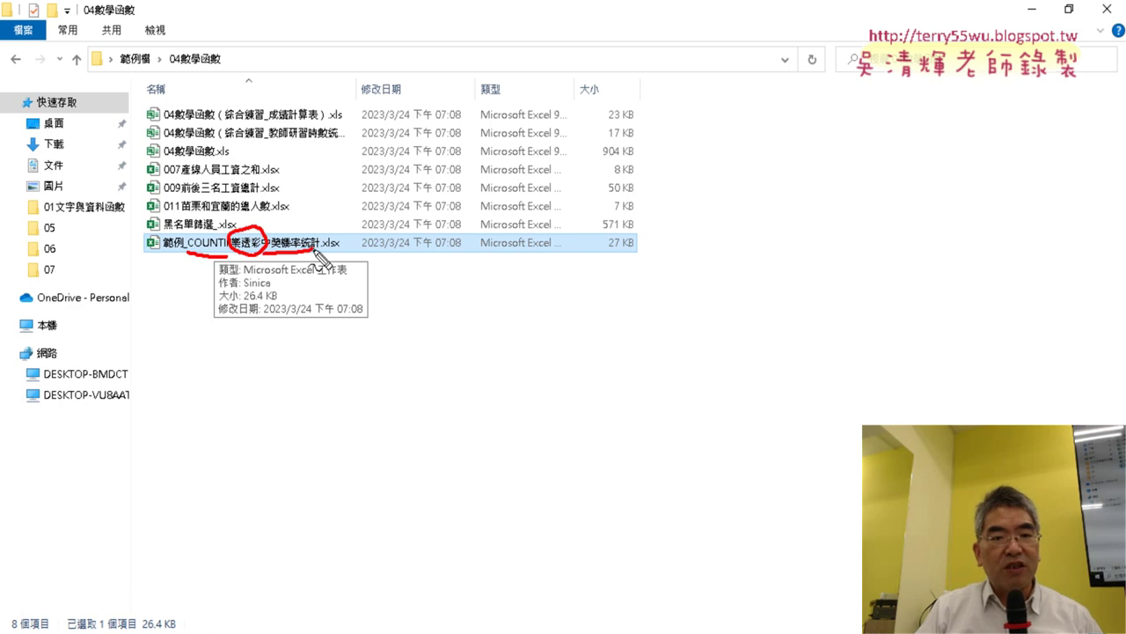
key(Escape)
- Open the COUNTIF lottery workbook, view the 101年 and 102年 sheets, then go back to 統計分析
double_click(317, 243)
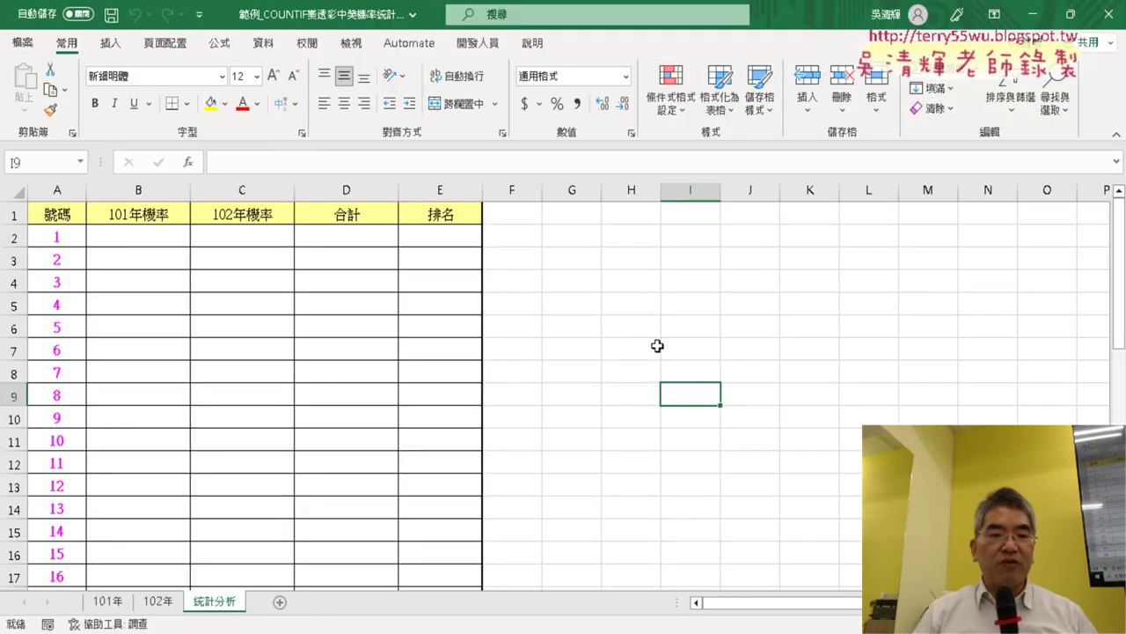
click(108, 601)
click(159, 601)
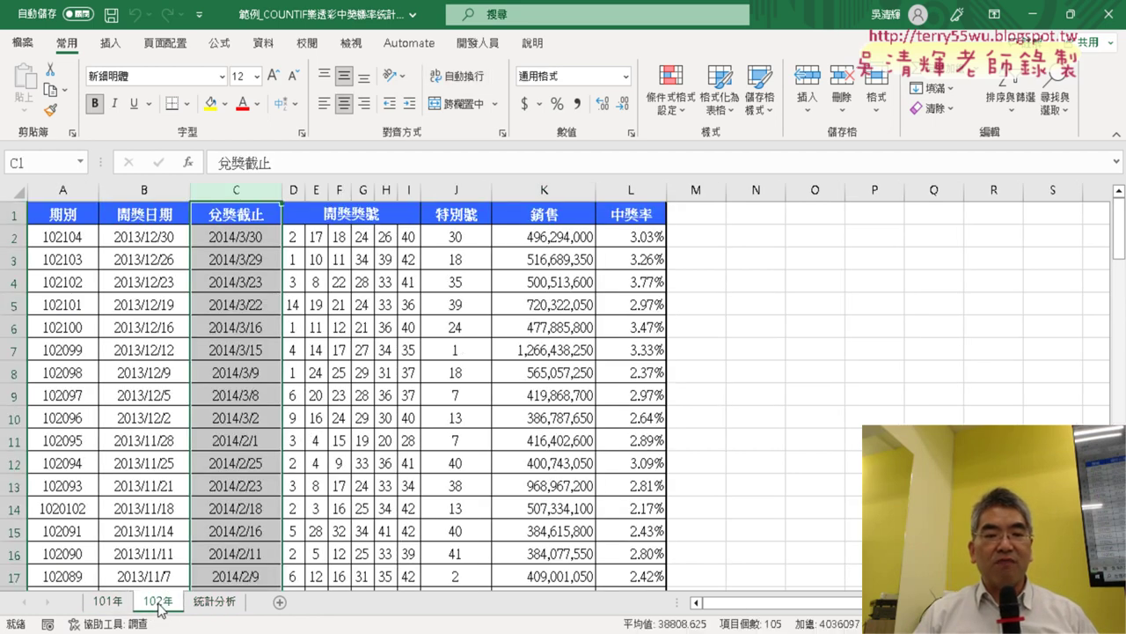
click(215, 602)
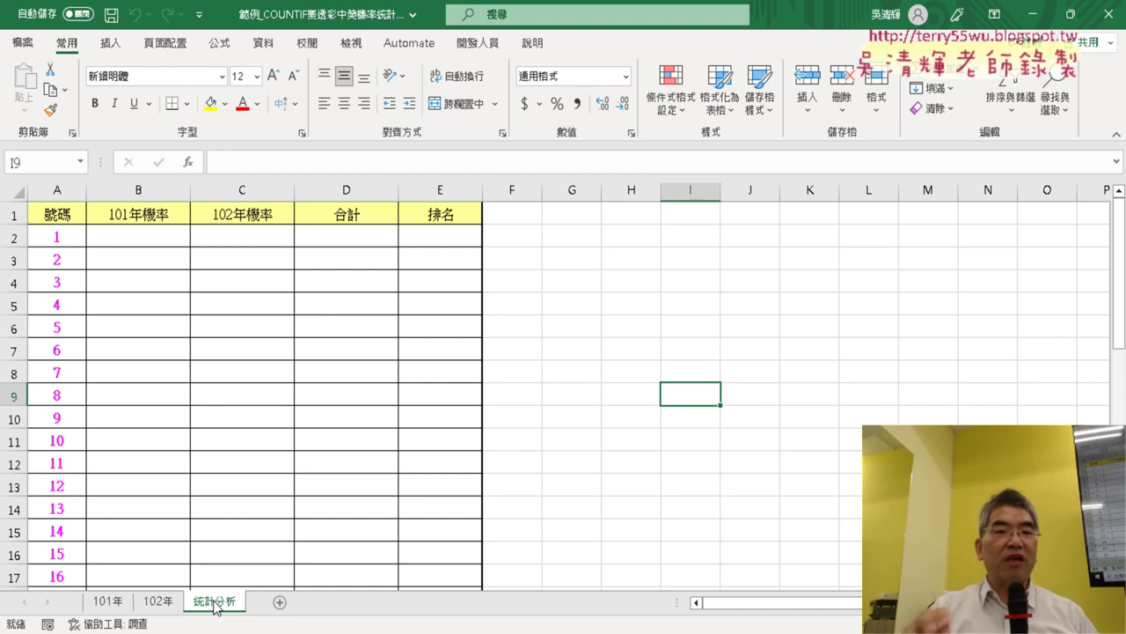
- Select cells D2 and E2 on 統計分析, then switch to the Chrome window
click(352, 232)
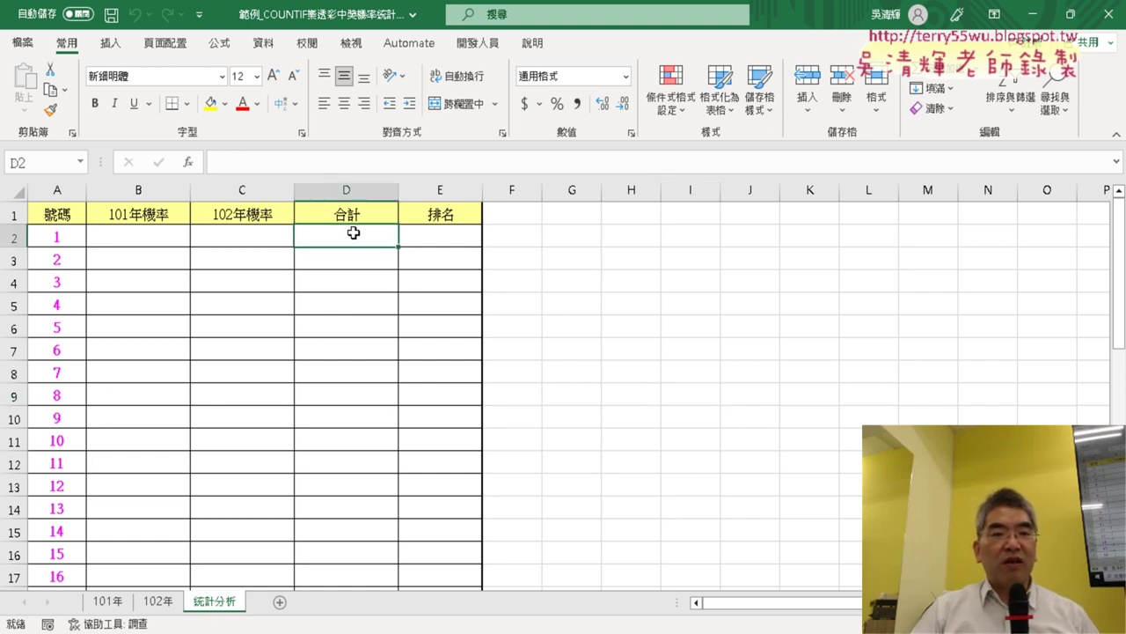
click(438, 239)
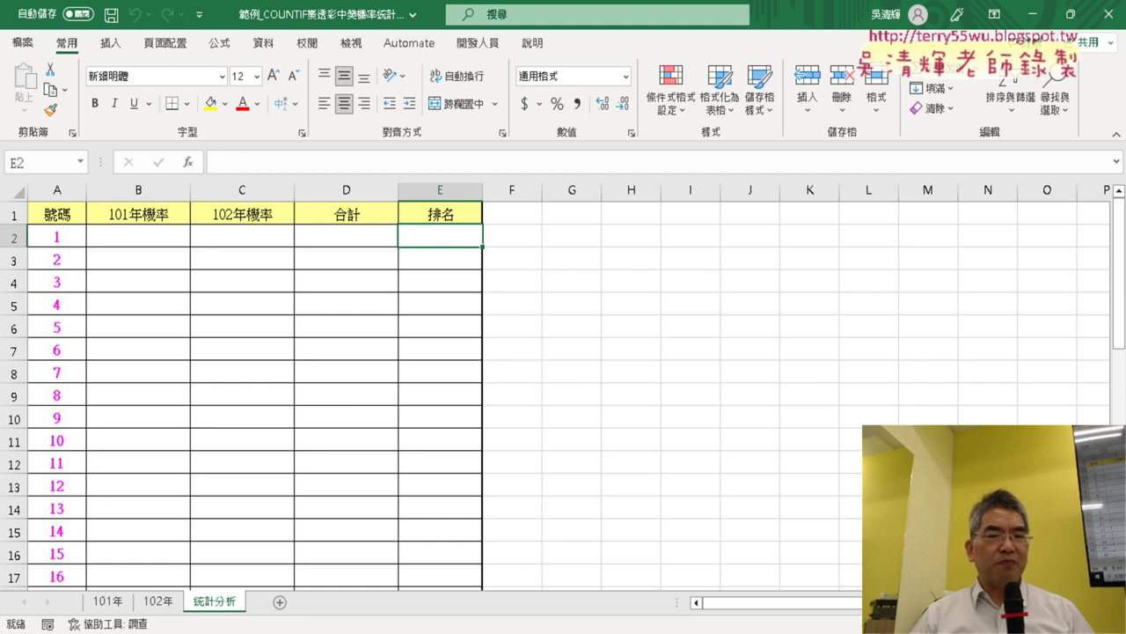
key(alt+Tab)
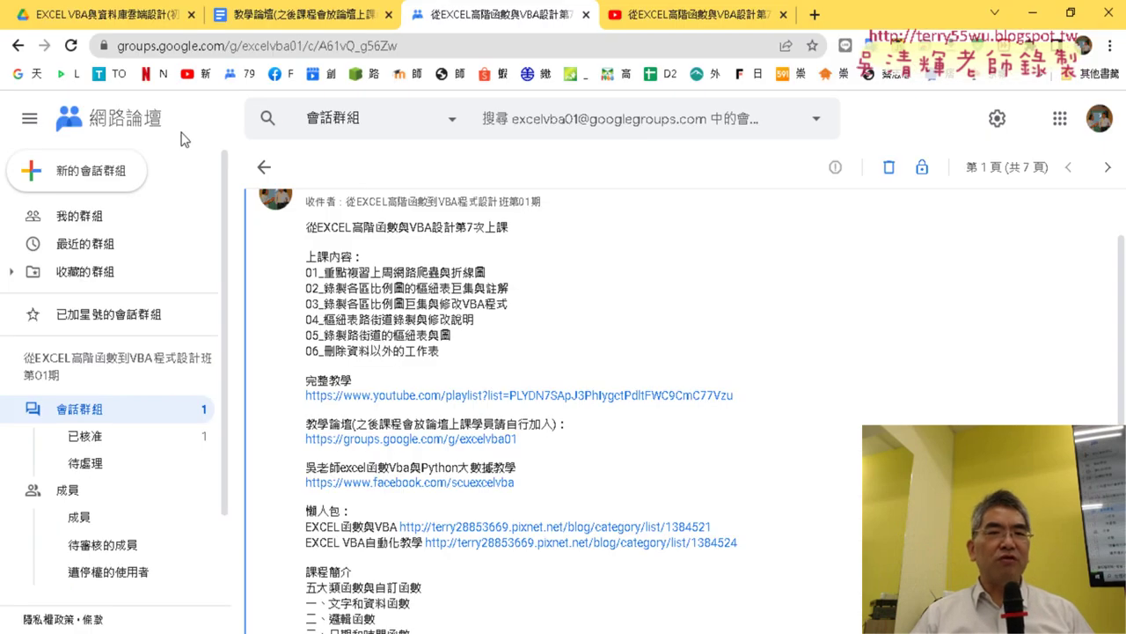
- In Drive, go through _雲端白板畫面 › 04_數學函數 and open 大樂透歷史資料下載.docx
click(126, 16)
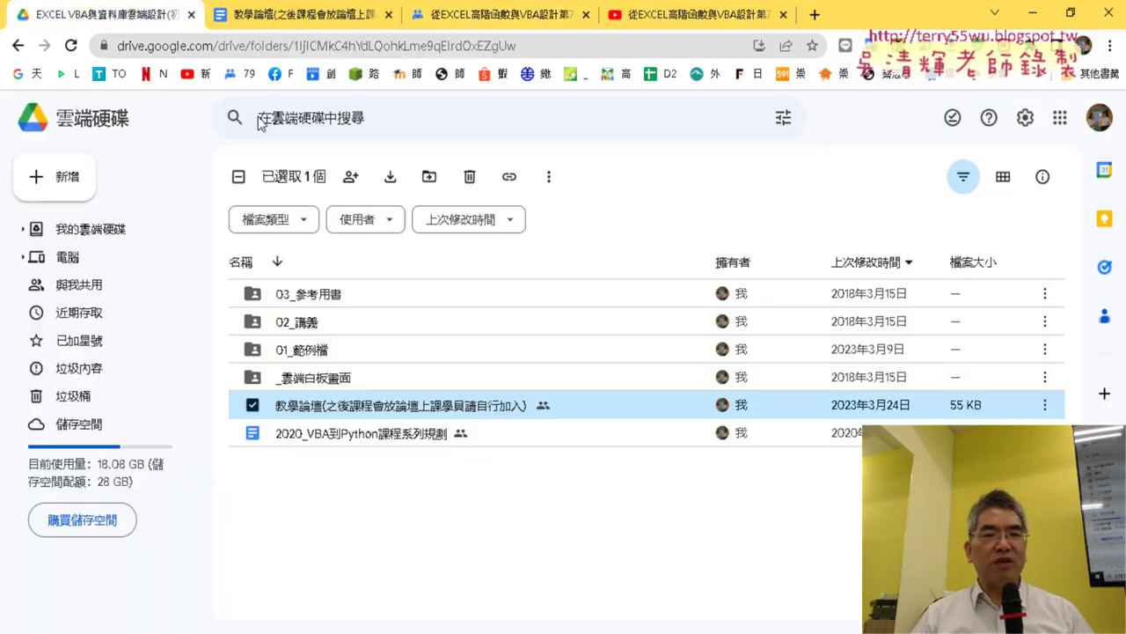
double_click(385, 379)
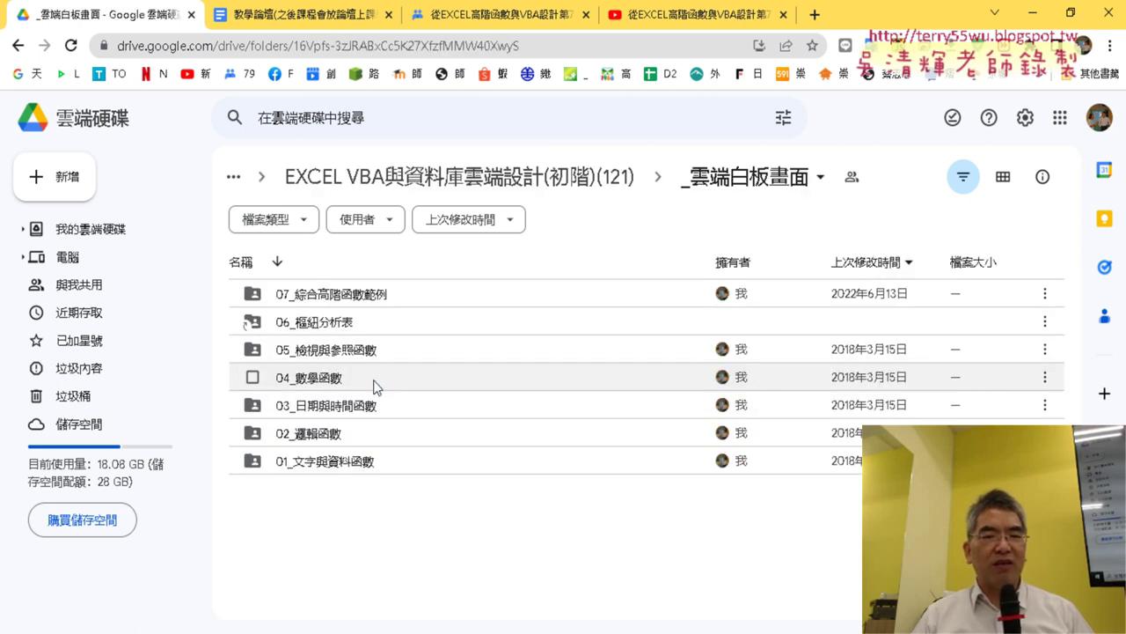
double_click(374, 387)
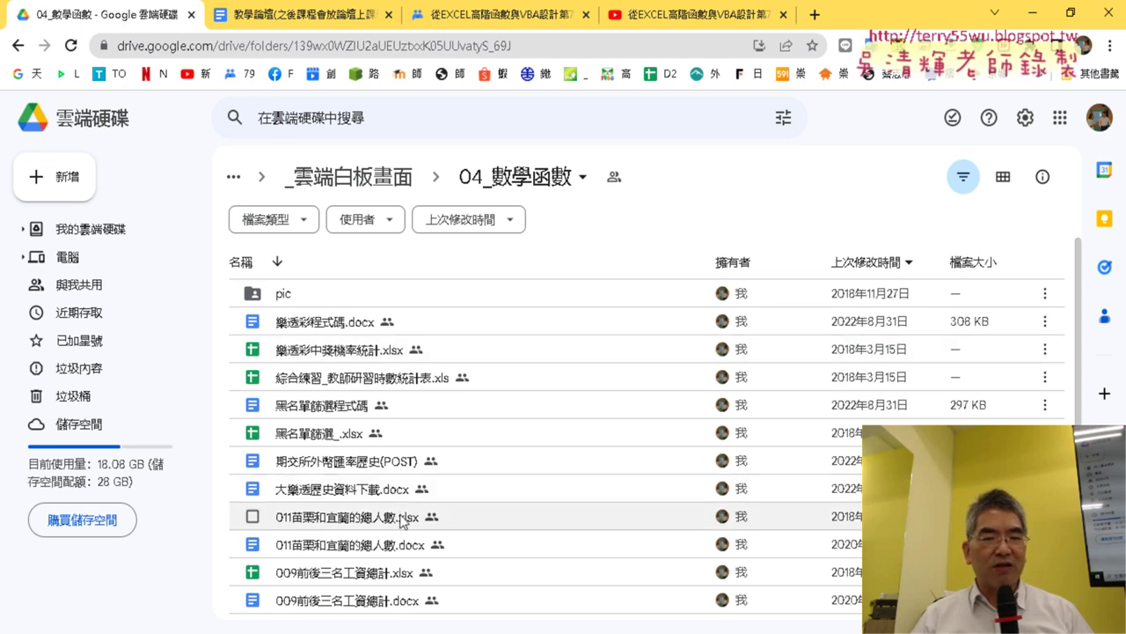
double_click(366, 489)
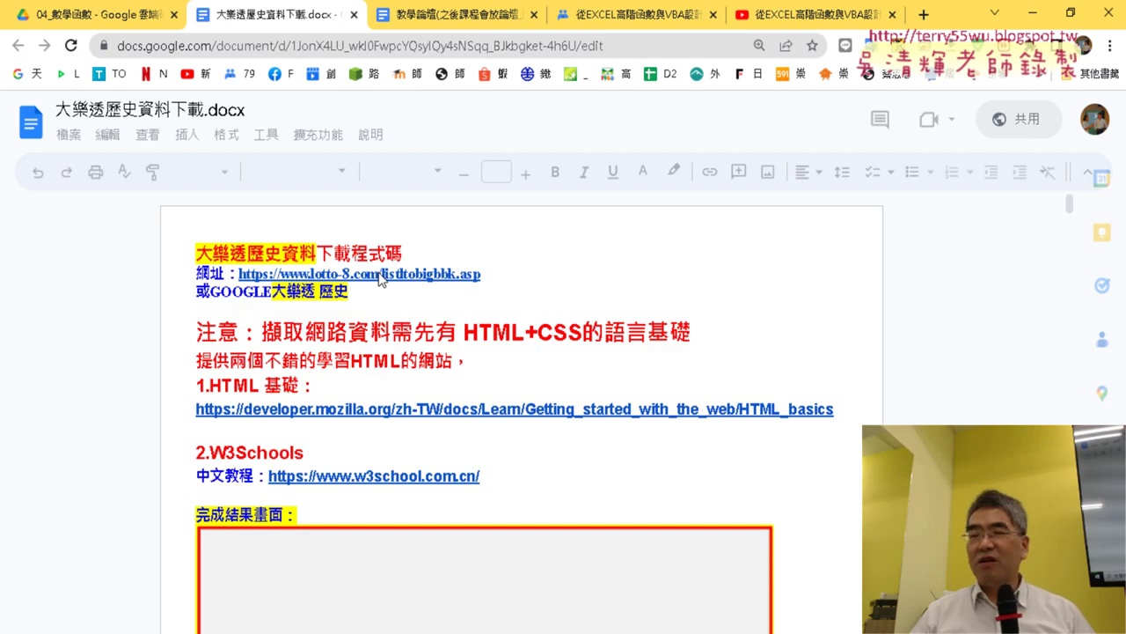
- Open the document's lotto-8.com history link in a new tab and view that results page
click(373, 275)
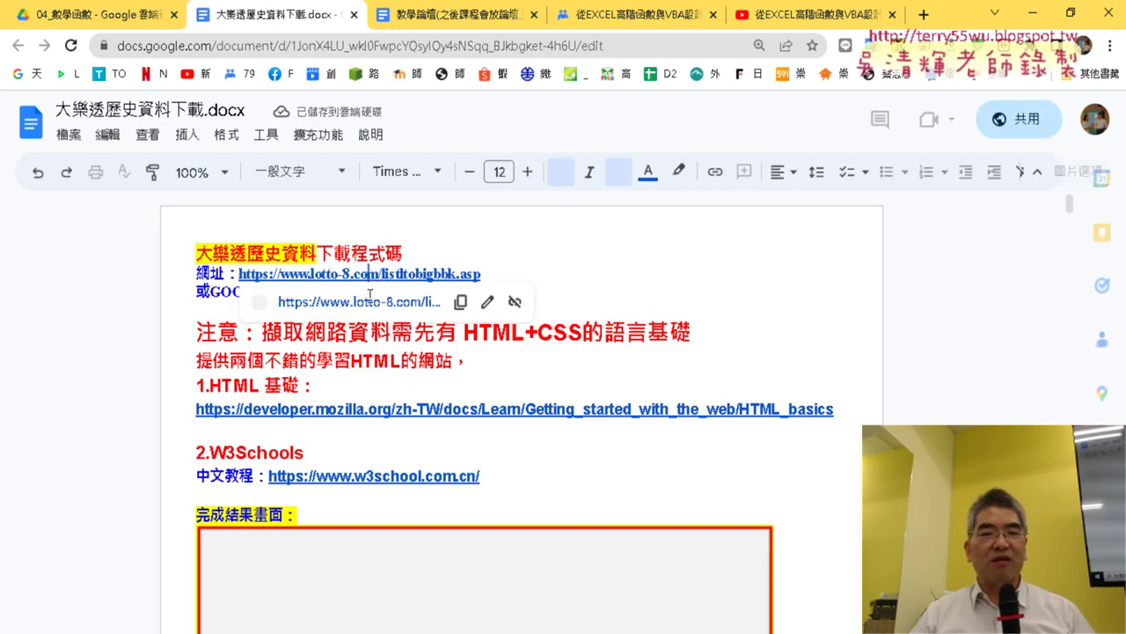
click(364, 305)
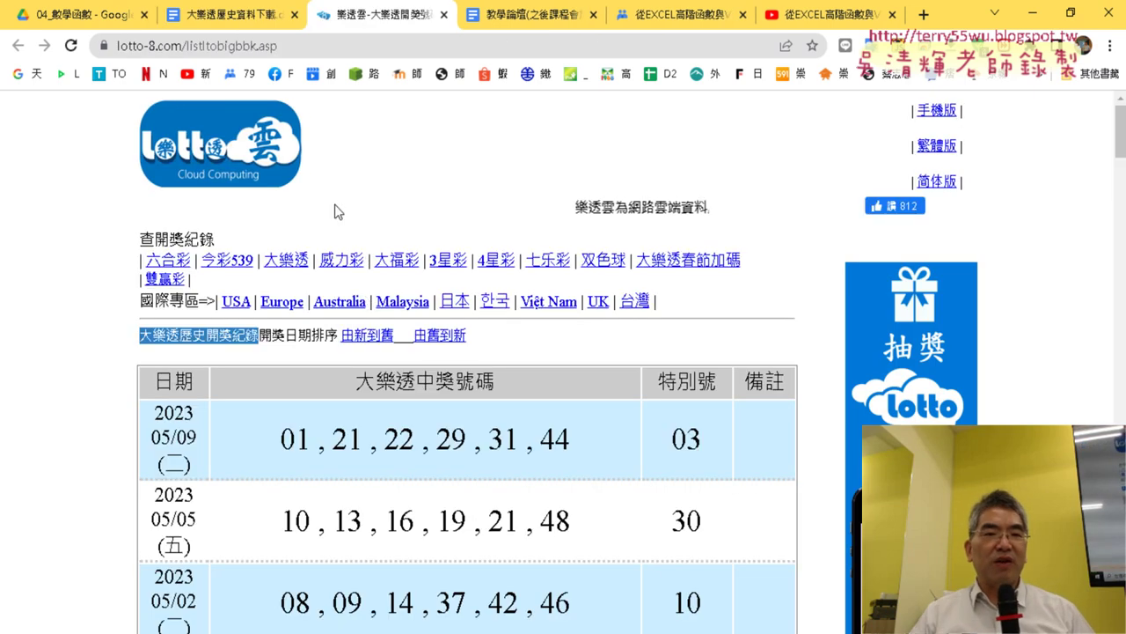
click(233, 15)
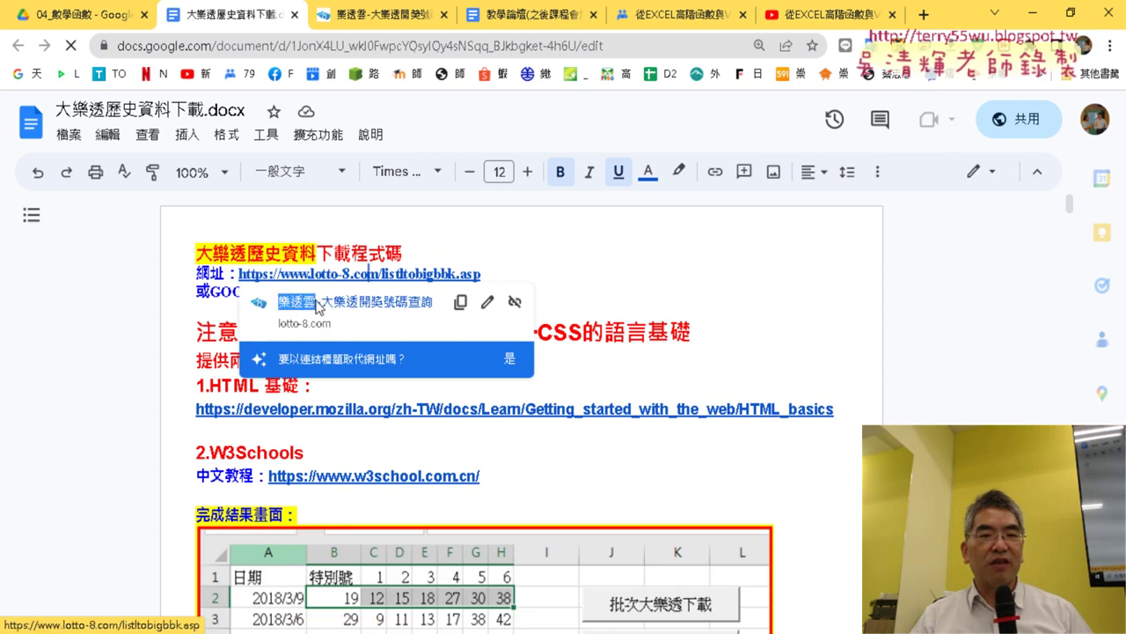
click(587, 285)
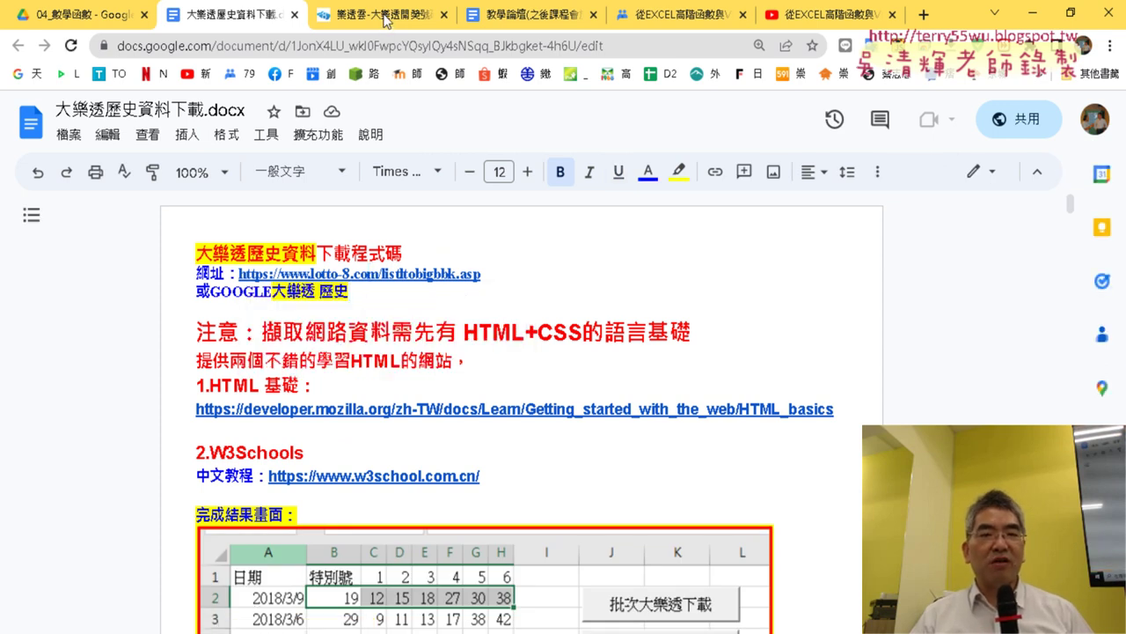
click(384, 20)
scroll(97, 277, down, 2)
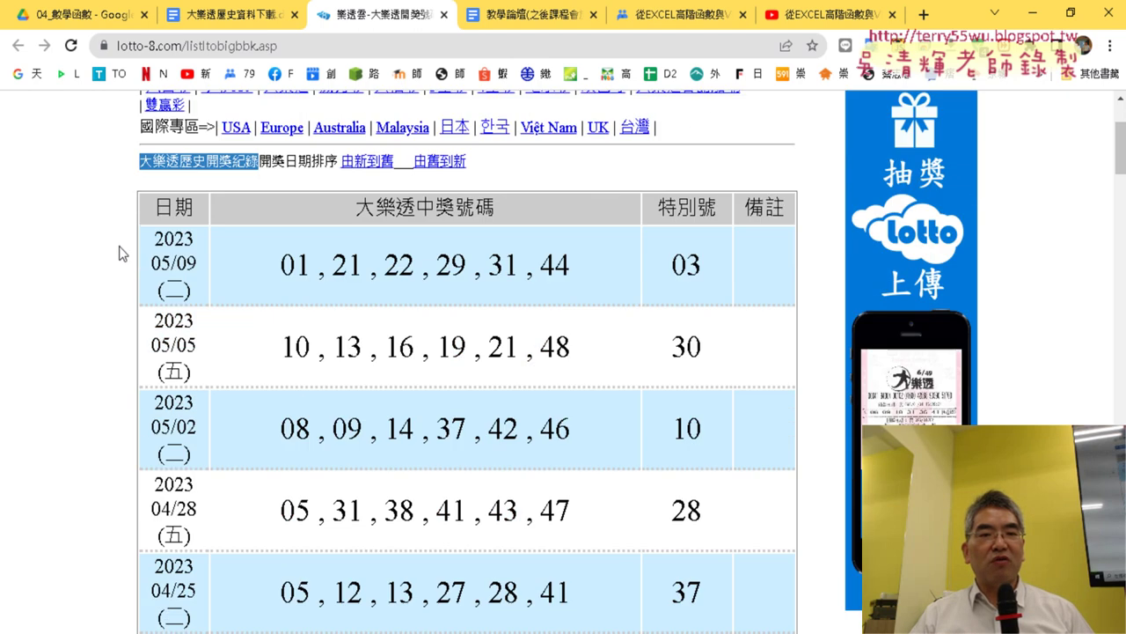
- Mark the draw table's header row, then go to results page [1]
drag(149, 211, 719, 274)
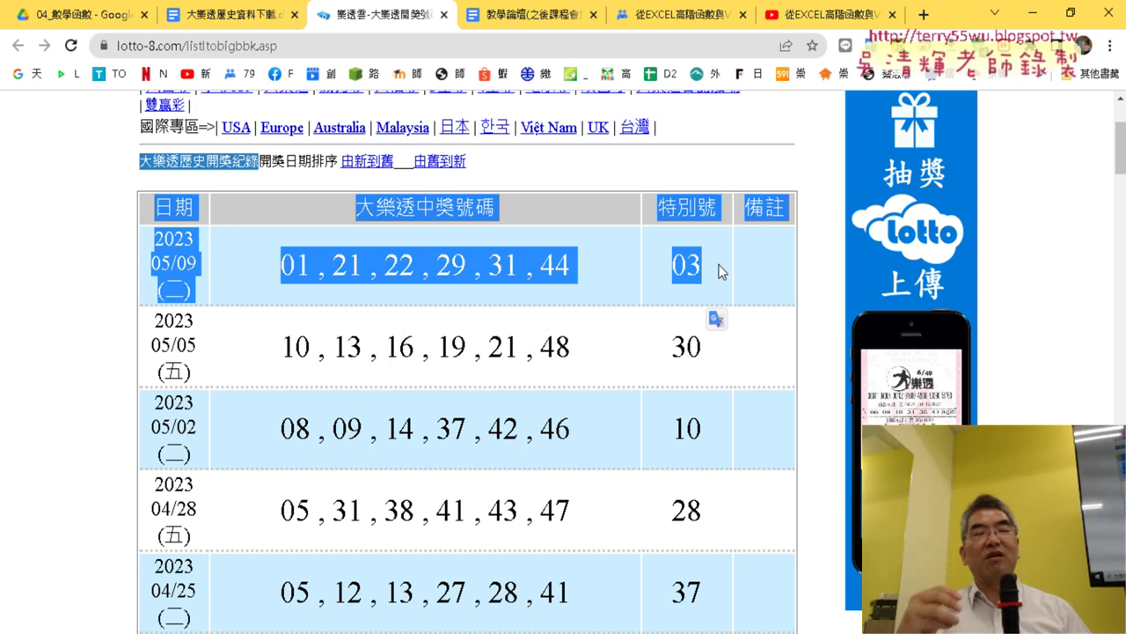
scroll(735, 286, down, 3)
scroll(751, 283, down, 4)
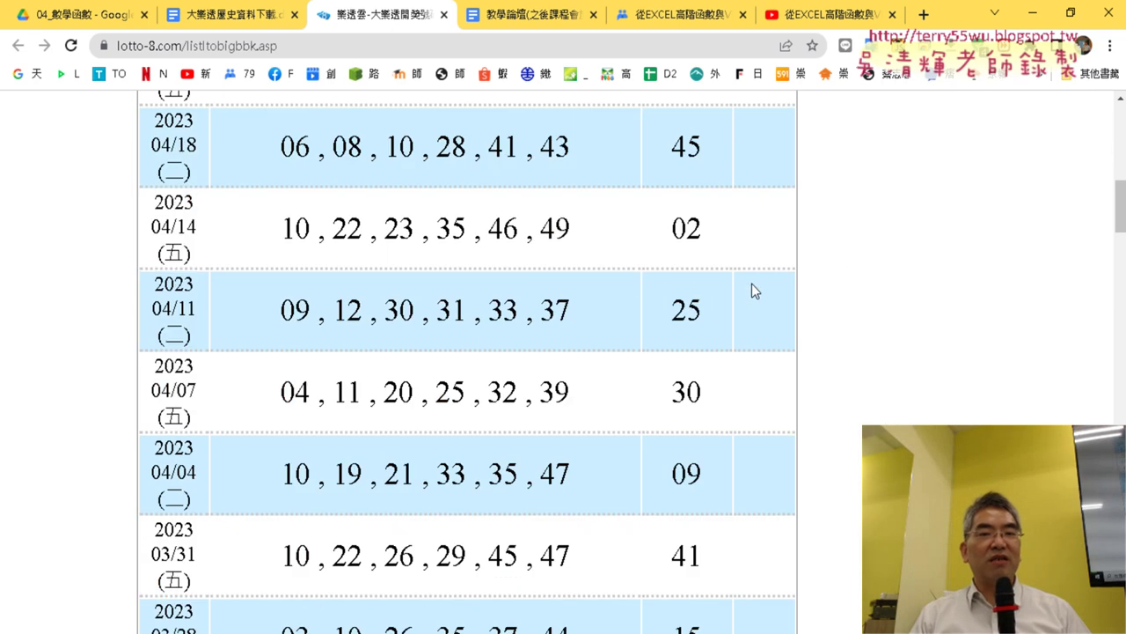
scroll(752, 284, down, 7)
scroll(752, 284, down, 5)
scroll(752, 284, down, 4)
scroll(753, 286, down, 3)
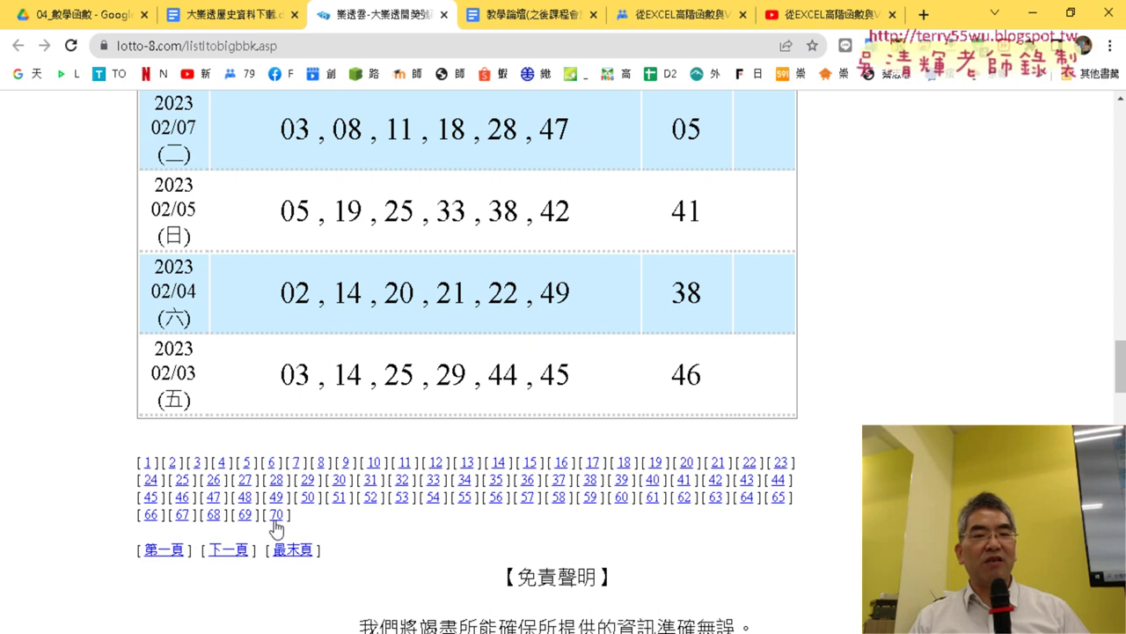
click(147, 463)
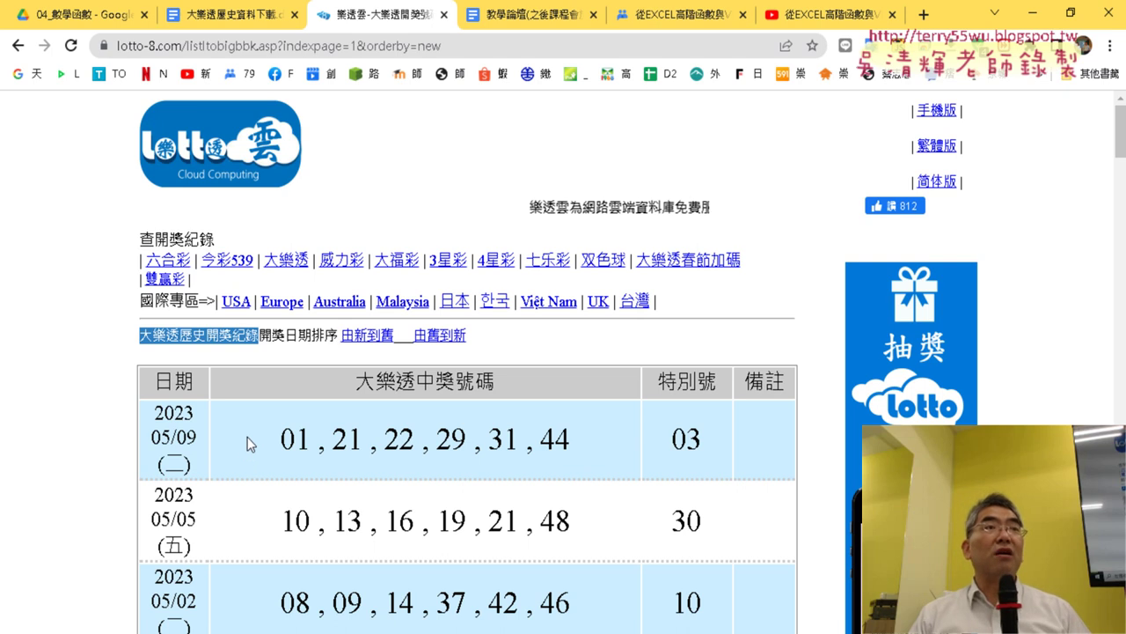
- Highlight the table header's 大樂透 title and the 2023 05/09 draw date
mouse_move(148, 380)
mouse_down()
mouse_move(620, 480)
mouse_move(582, 484)
mouse_up()
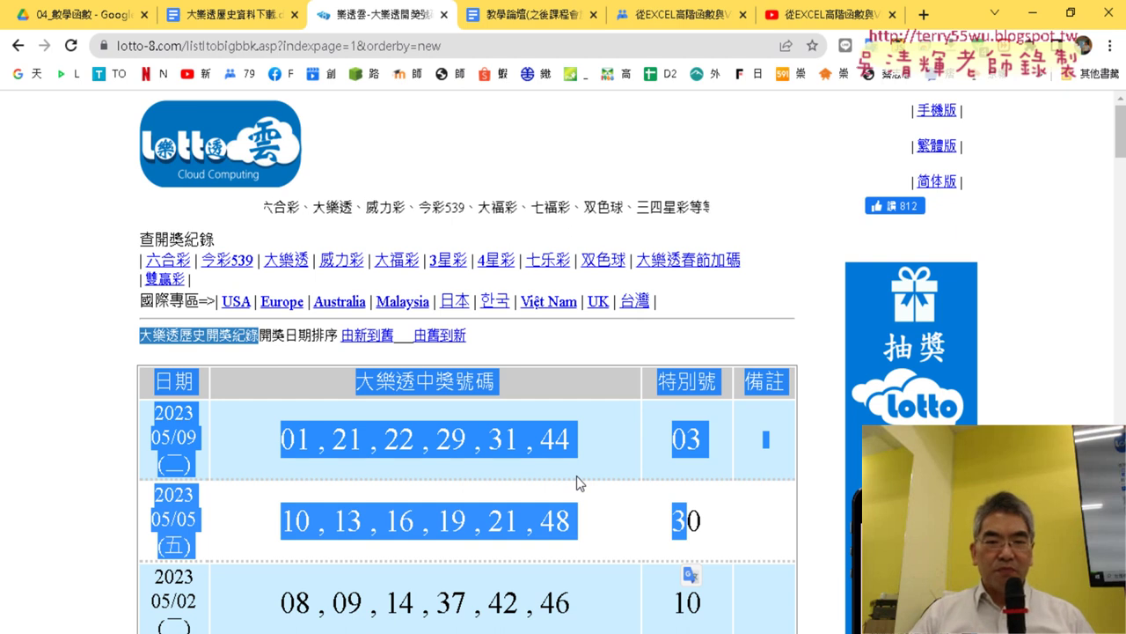
click(554, 398)
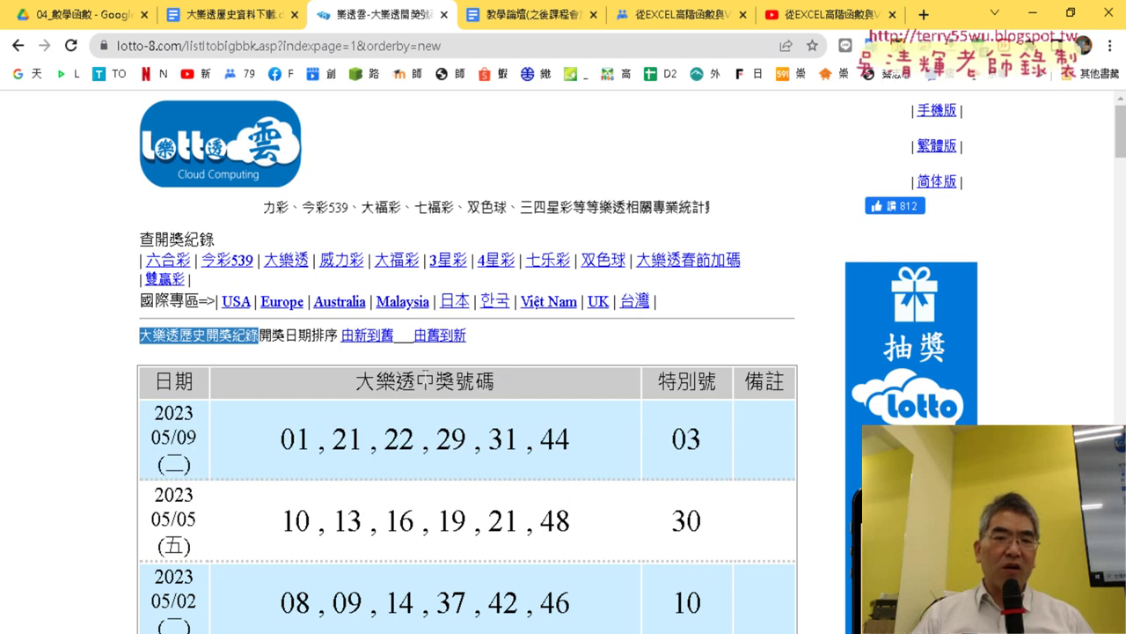
drag(355, 381, 416, 387)
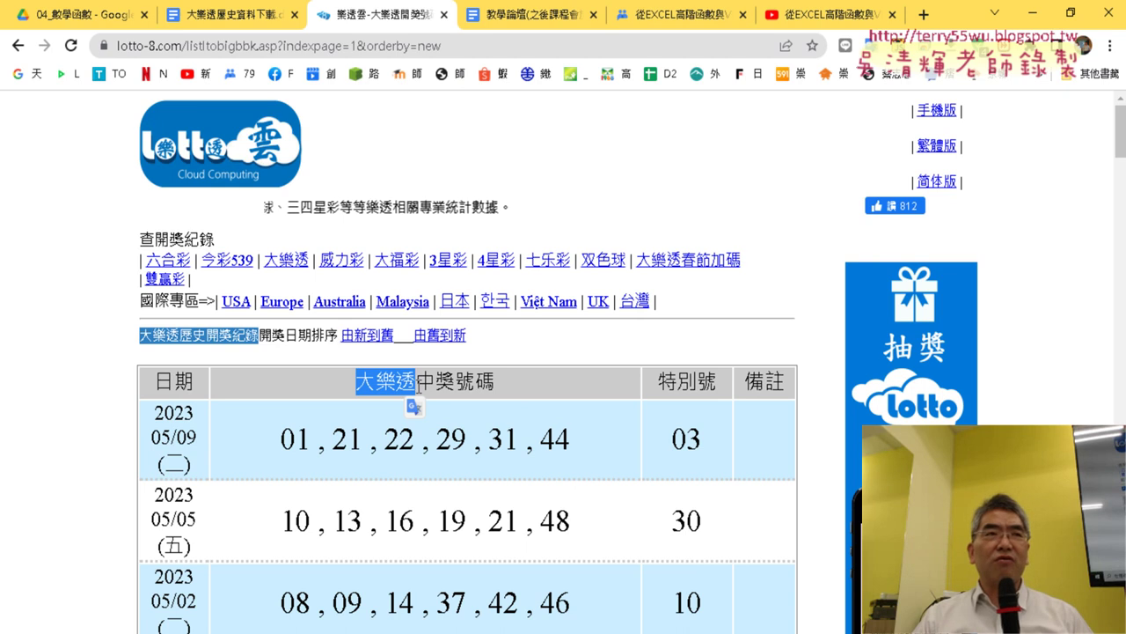
drag(154, 409, 203, 476)
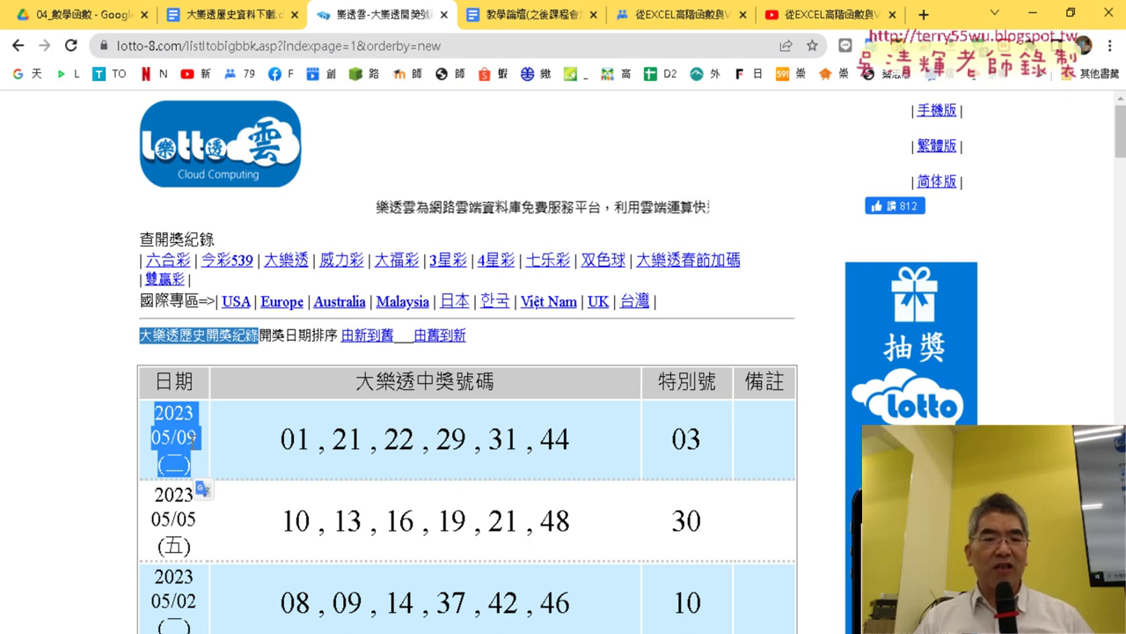
- Highlight the 05/09 winning and special numbers, then go to the last page, 70
scroll(191, 437, down, 1)
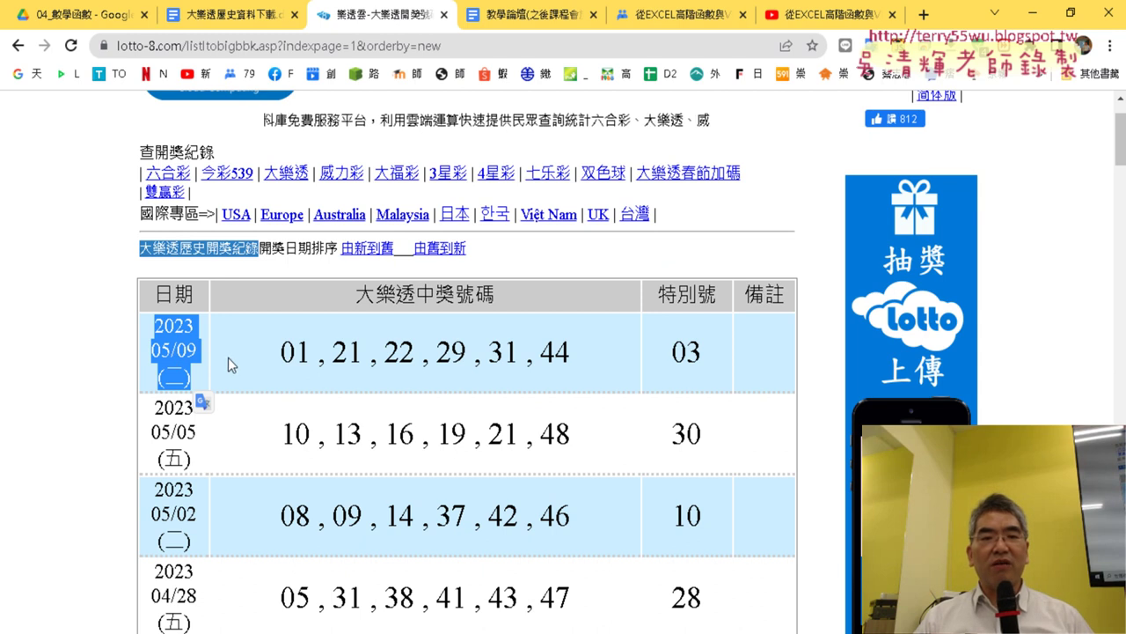
drag(280, 353, 679, 356)
scroll(680, 356, down, 5)
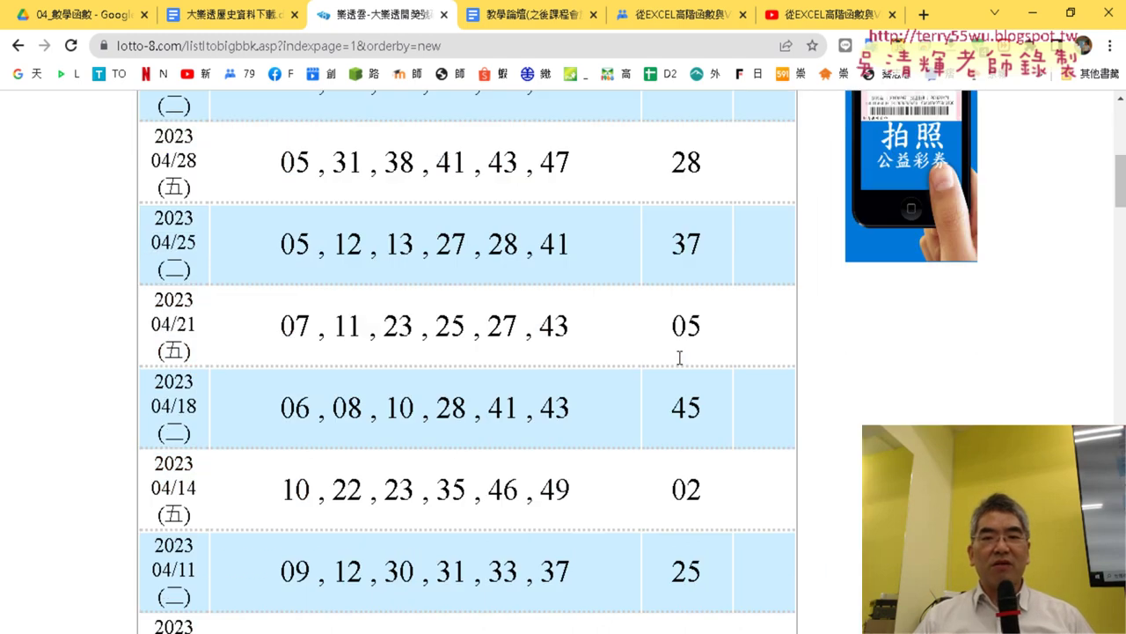
scroll(679, 356, down, 5)
scroll(679, 357, down, 6)
scroll(682, 359, down, 8)
scroll(682, 359, down, 10)
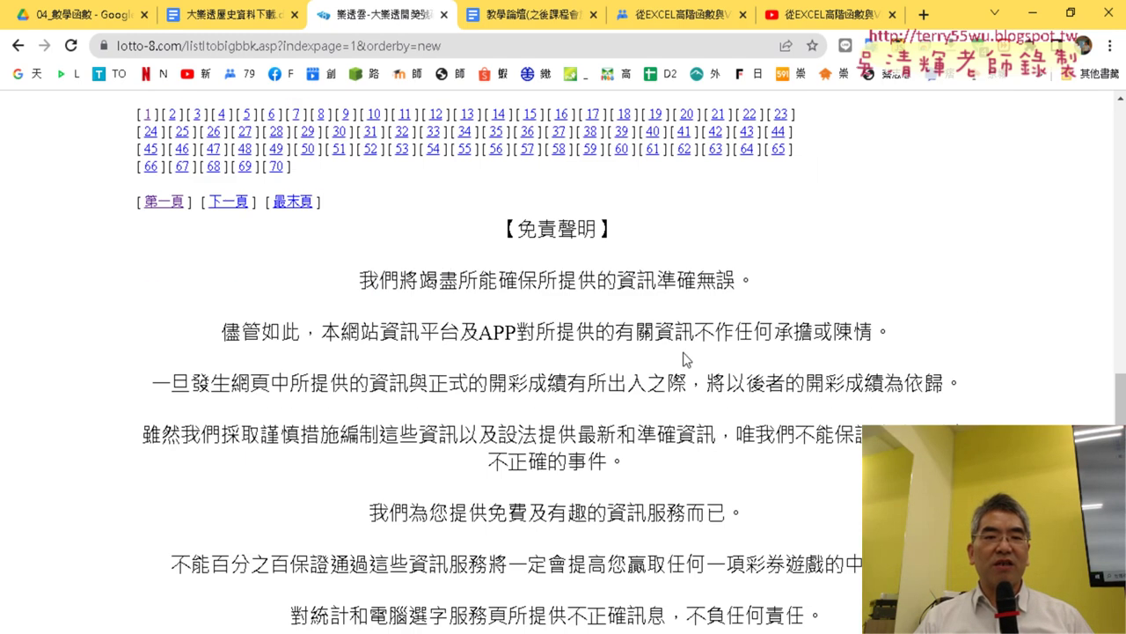
click(278, 176)
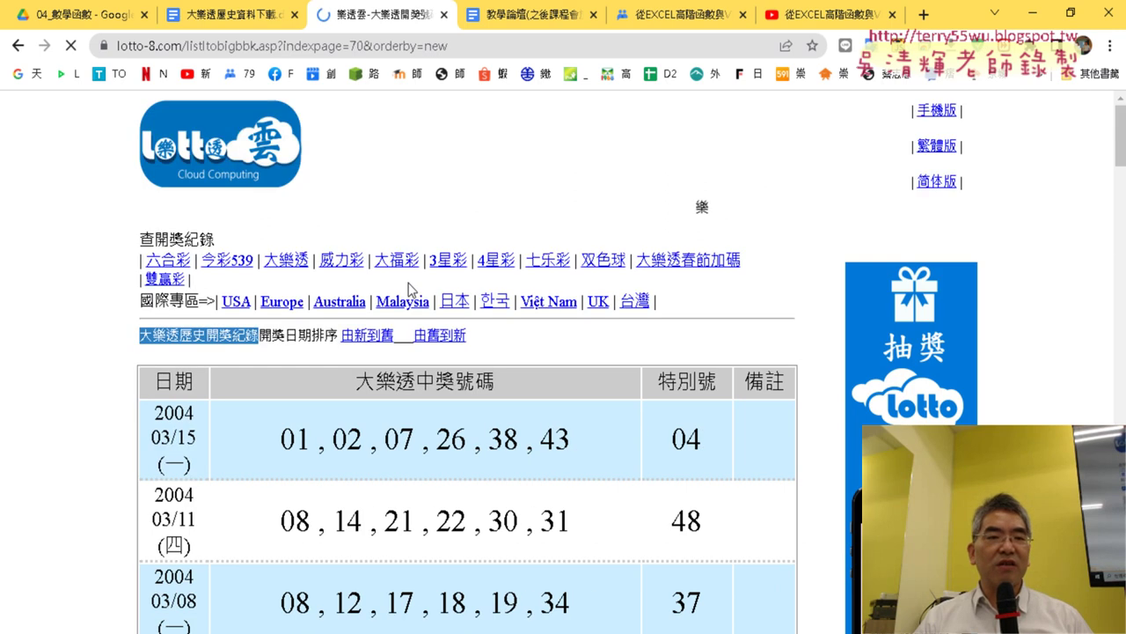
- Highlight the 2004 03/01 draw date and its winning numbers, then close the lotto-8.com tab
scroll(372, 297, down, 5)
scroll(370, 294, down, 6)
scroll(371, 296, down, 3)
scroll(215, 293, up, 4)
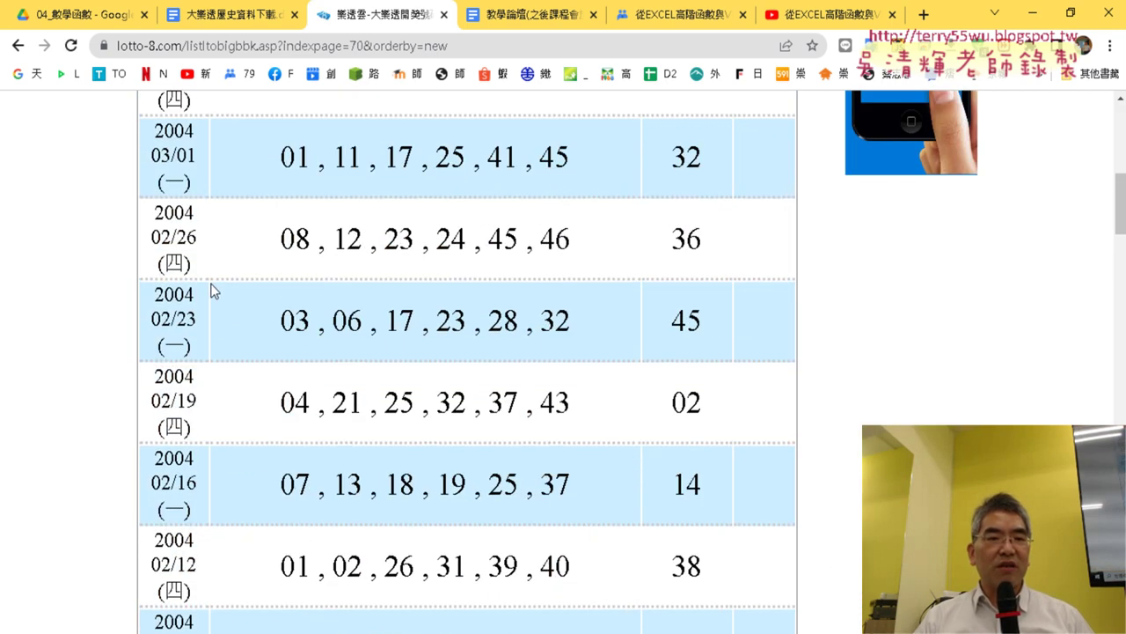
drag(155, 132, 200, 156)
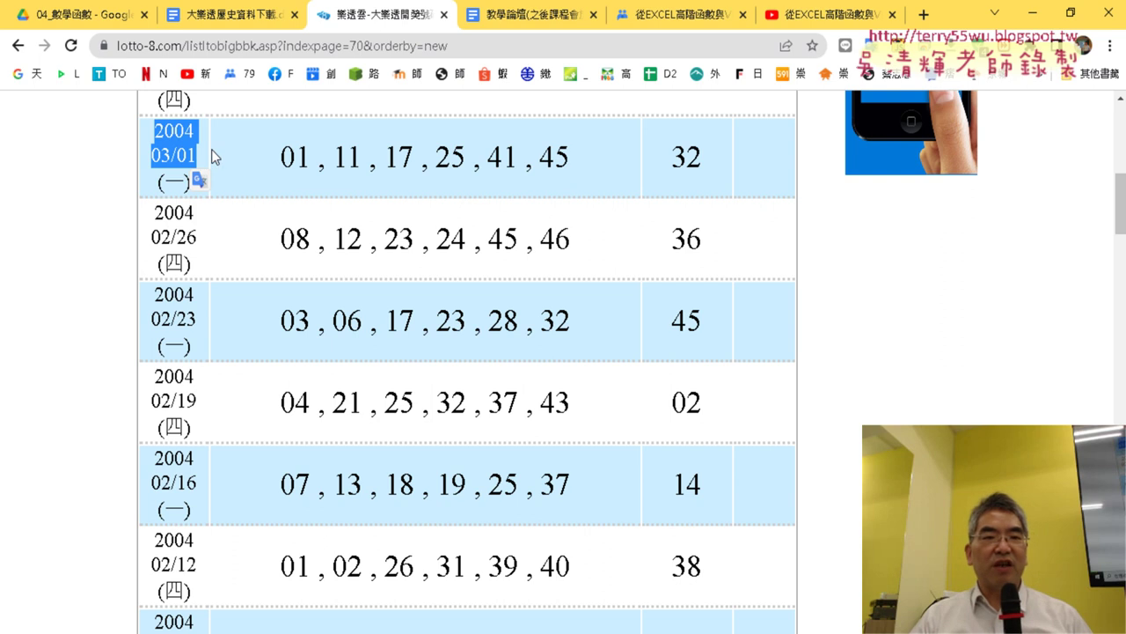
click(326, 333)
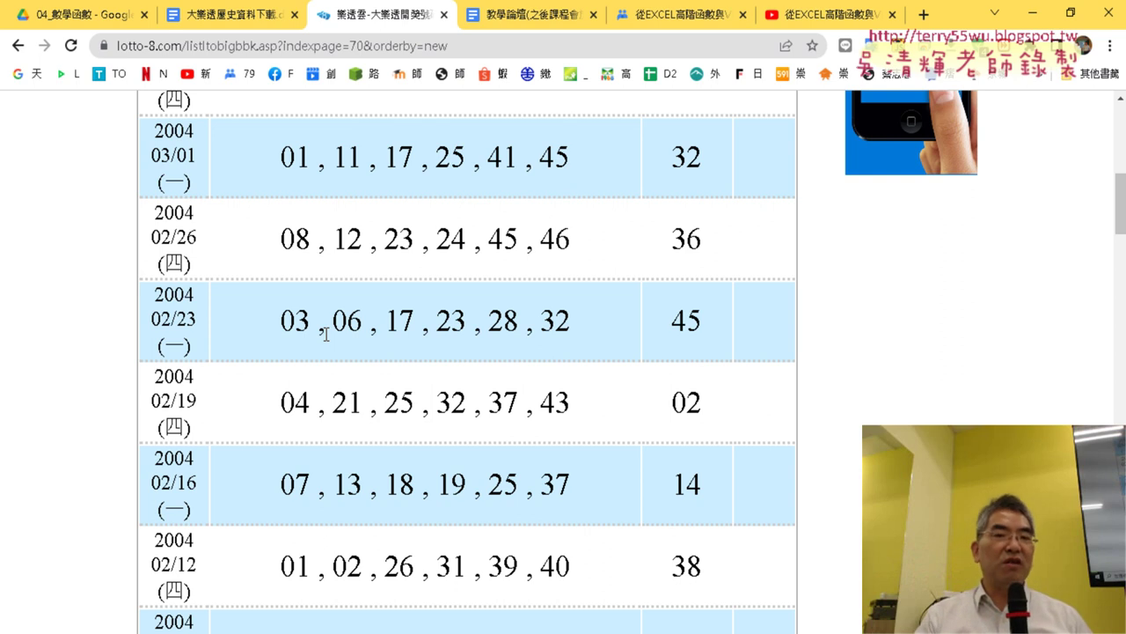
drag(250, 146, 579, 189)
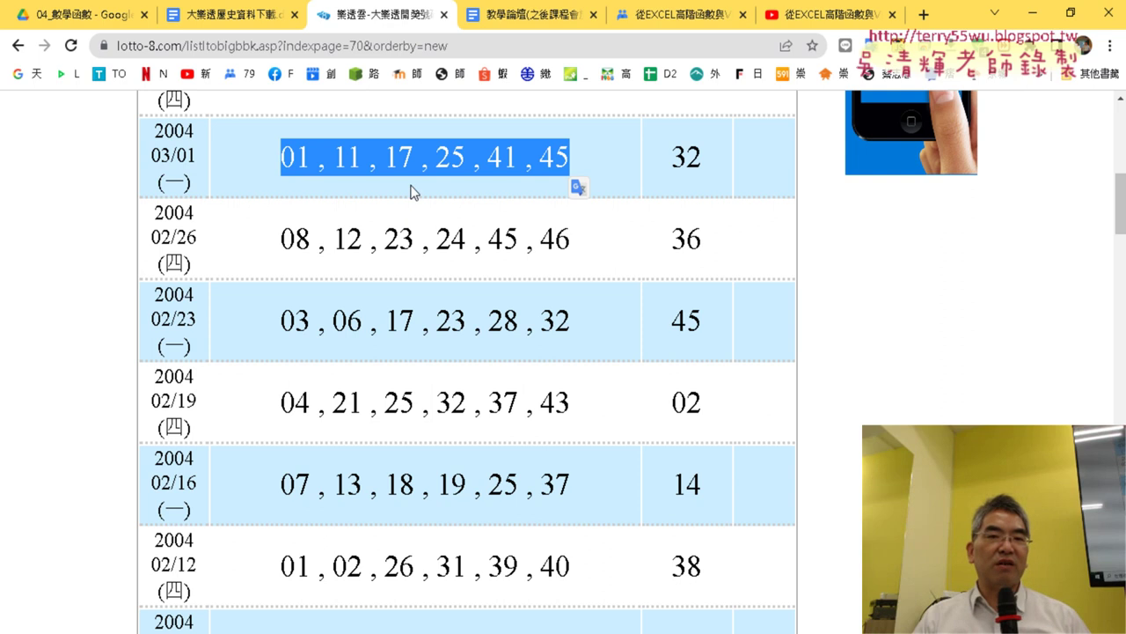
click(444, 16)
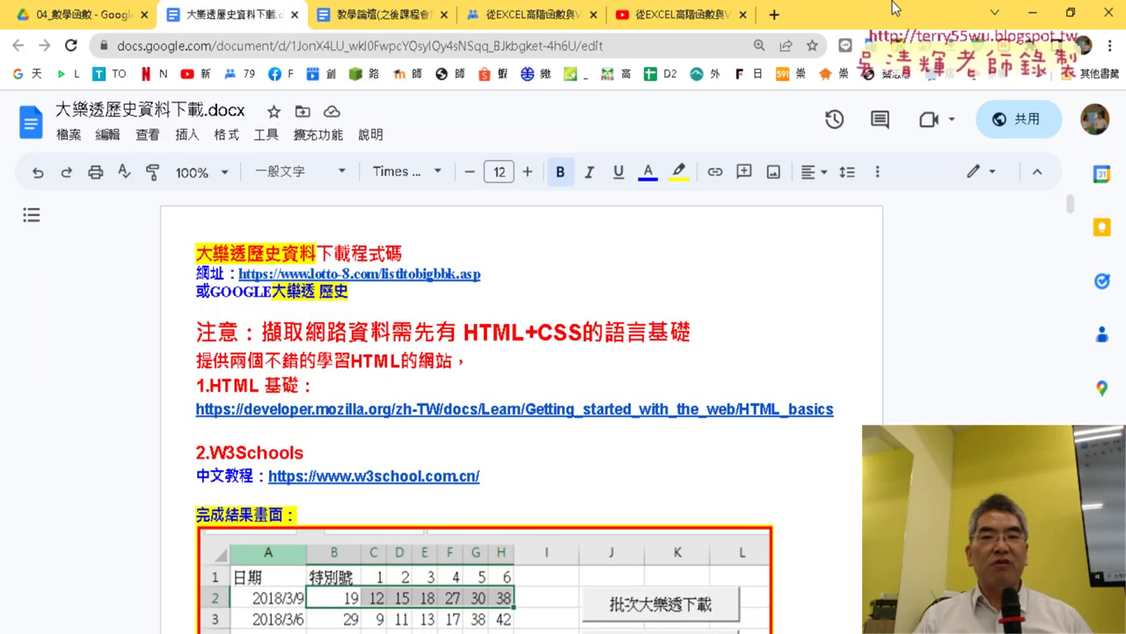
- Bring Excel forward and select cell B2 under 101年機率 on the 統計分析 sheet
click(1032, 20)
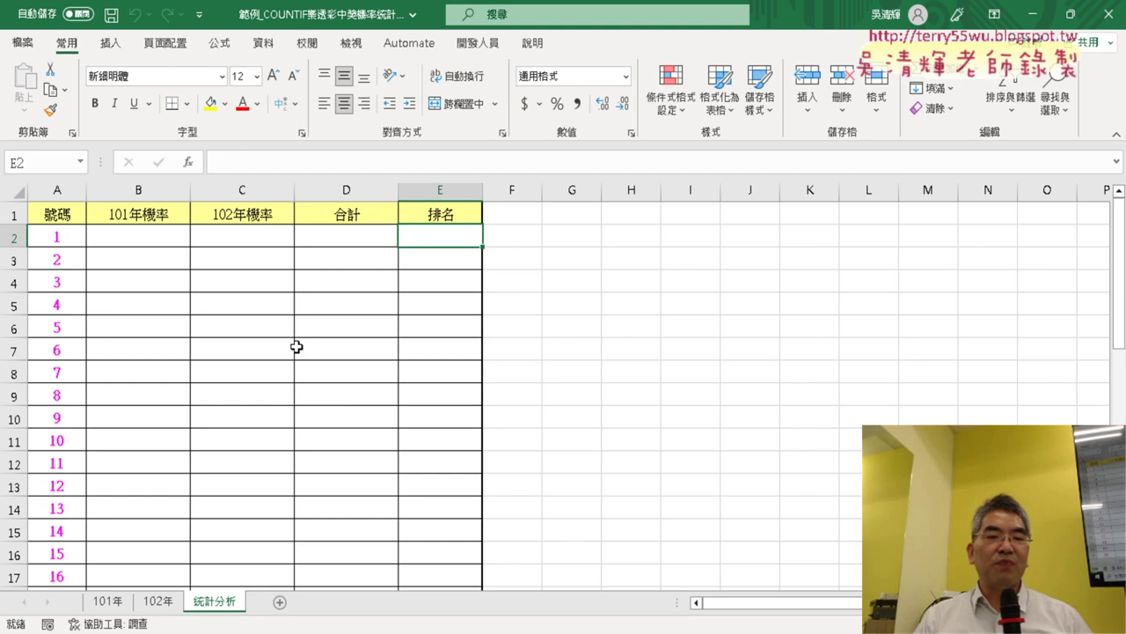
click(112, 601)
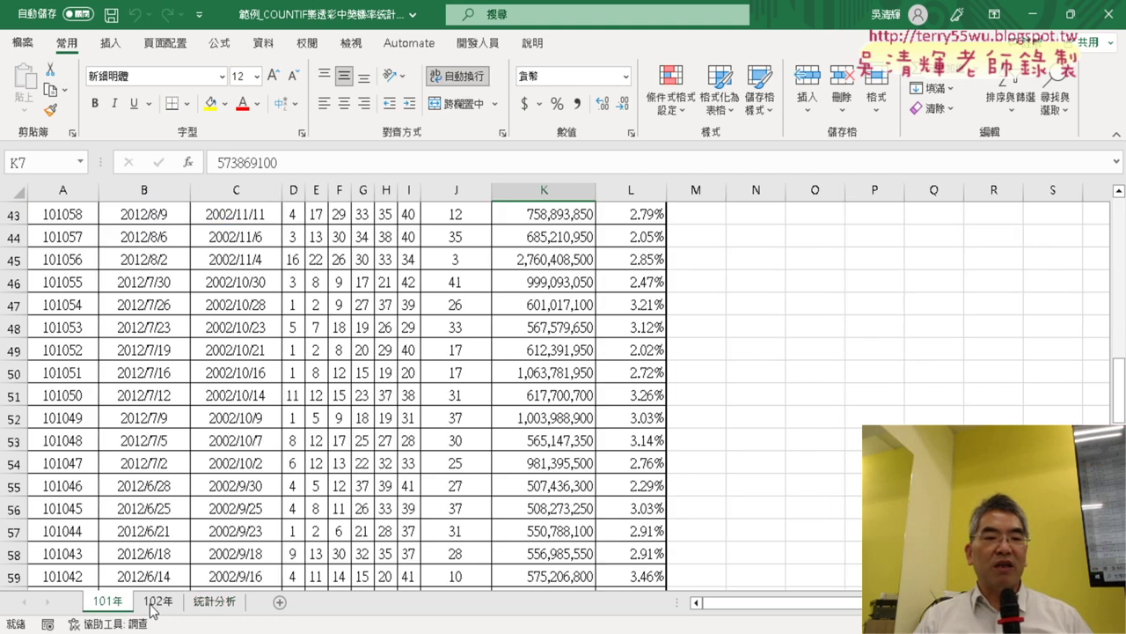
click(159, 601)
click(214, 601)
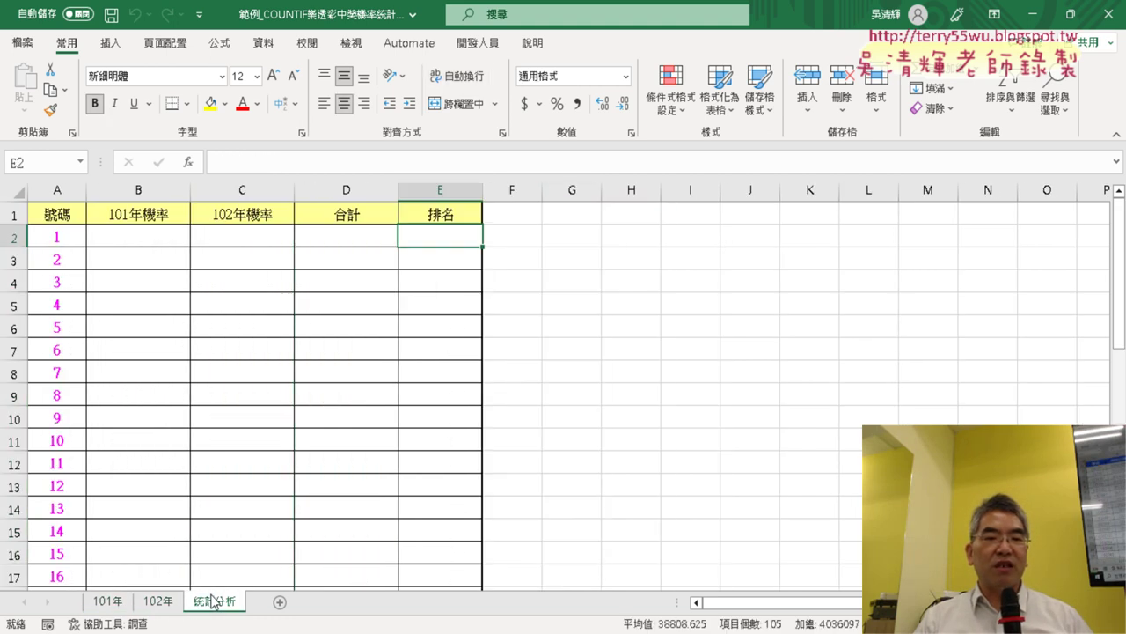
click(141, 232)
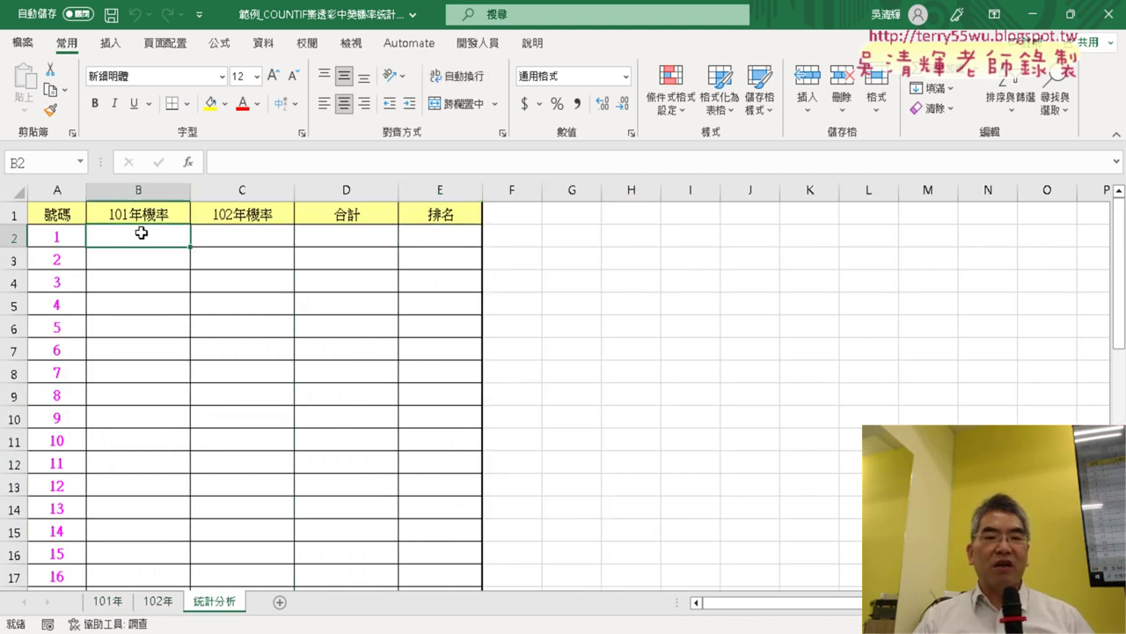
click(62, 237)
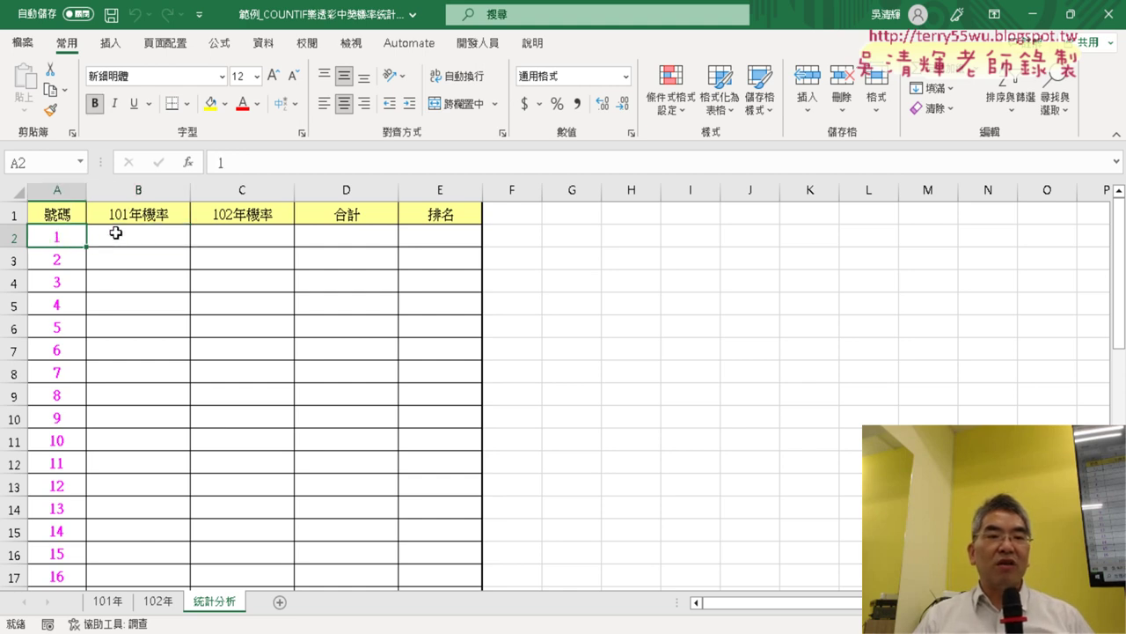
click(117, 231)
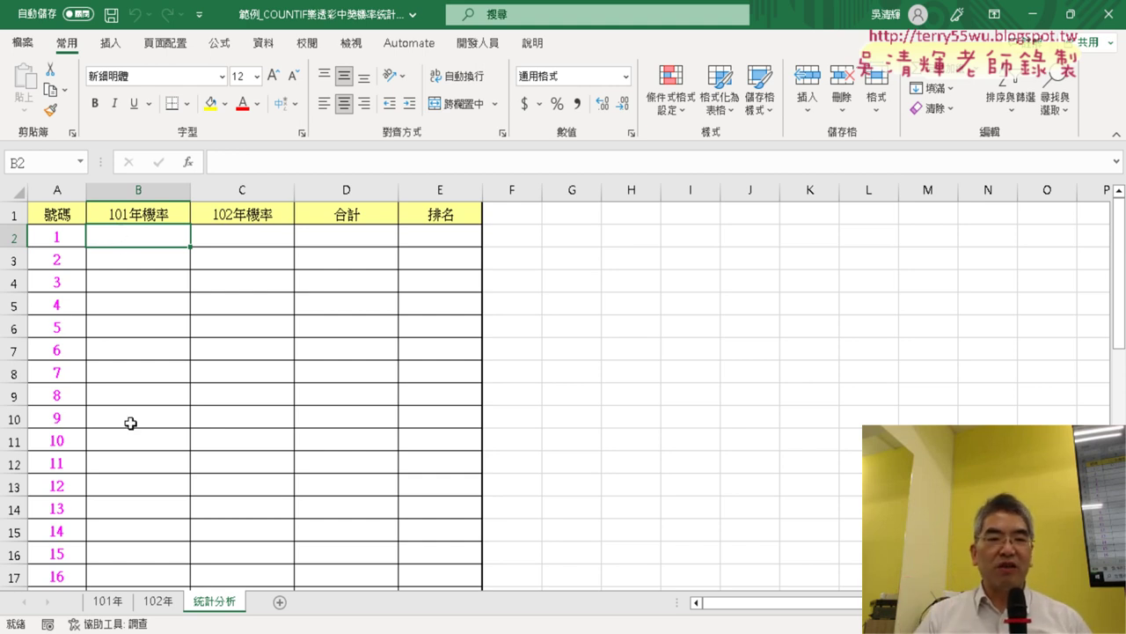
- On the 101年 sheet, select columns D–J holding each draw's six winning numbers and special number
click(108, 602)
scroll(254, 468, up, 4)
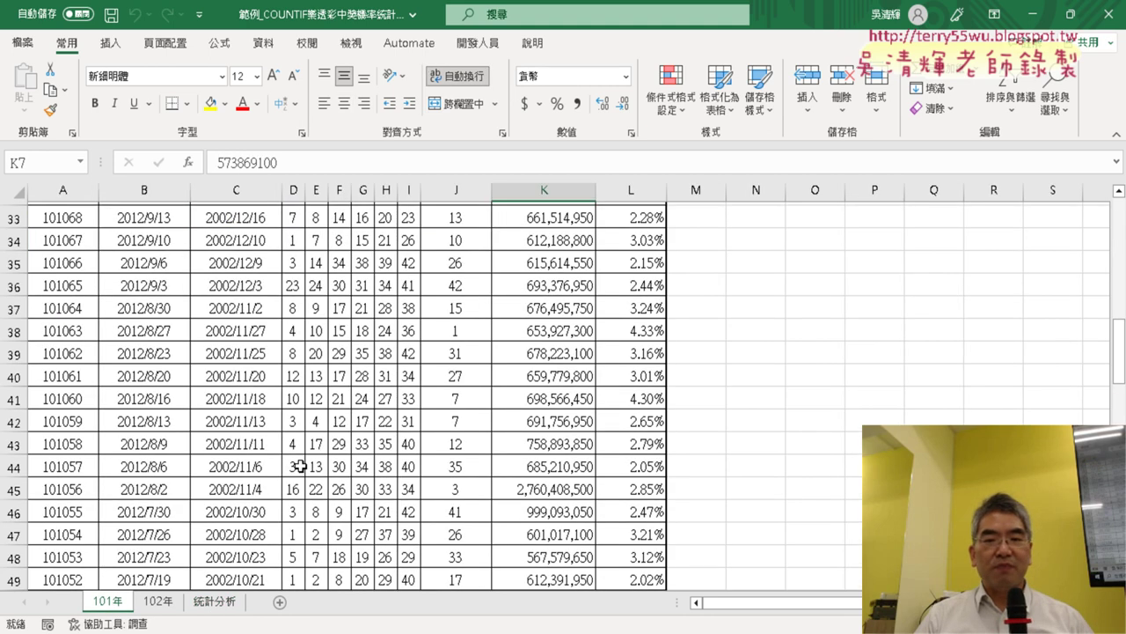
scroll(301, 463, up, 8)
scroll(297, 466, up, 2)
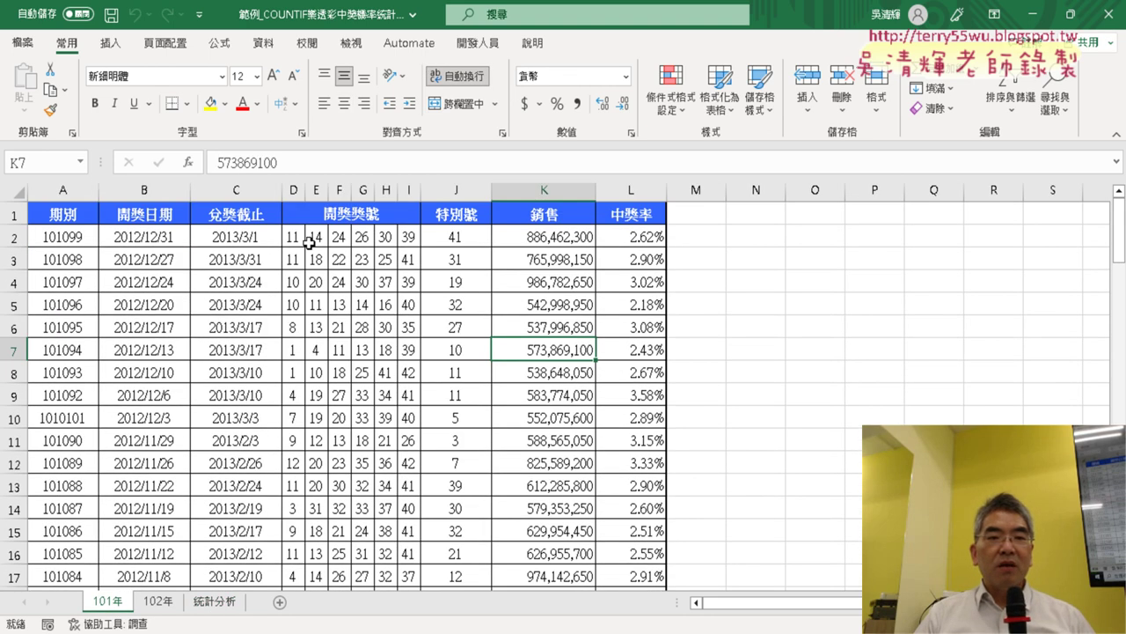
click(293, 190)
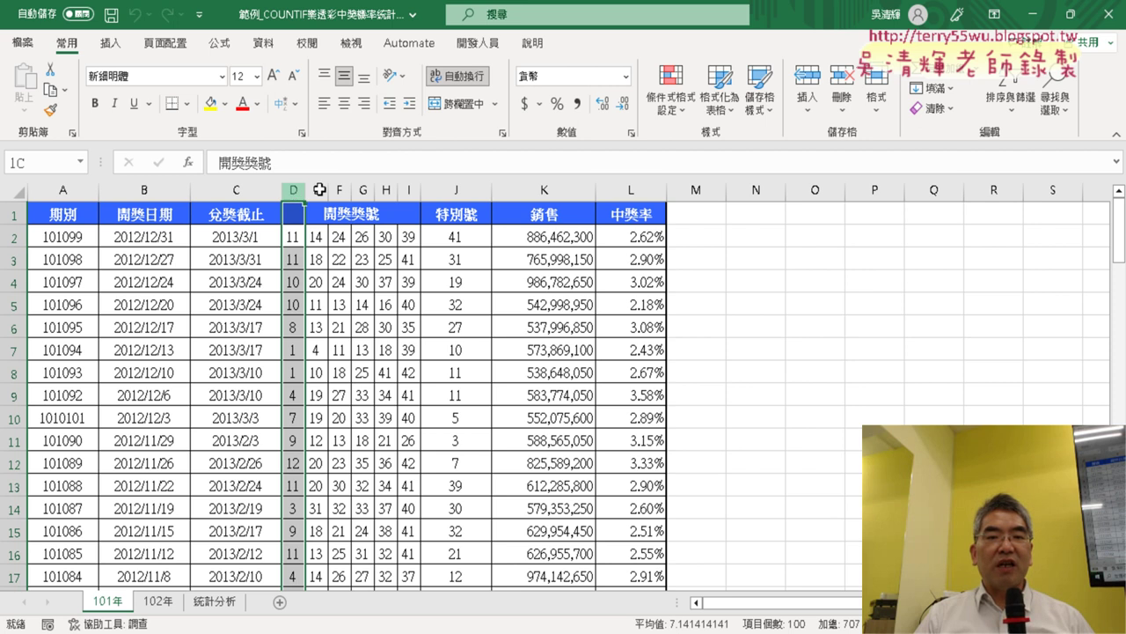
drag(319, 190, 487, 184)
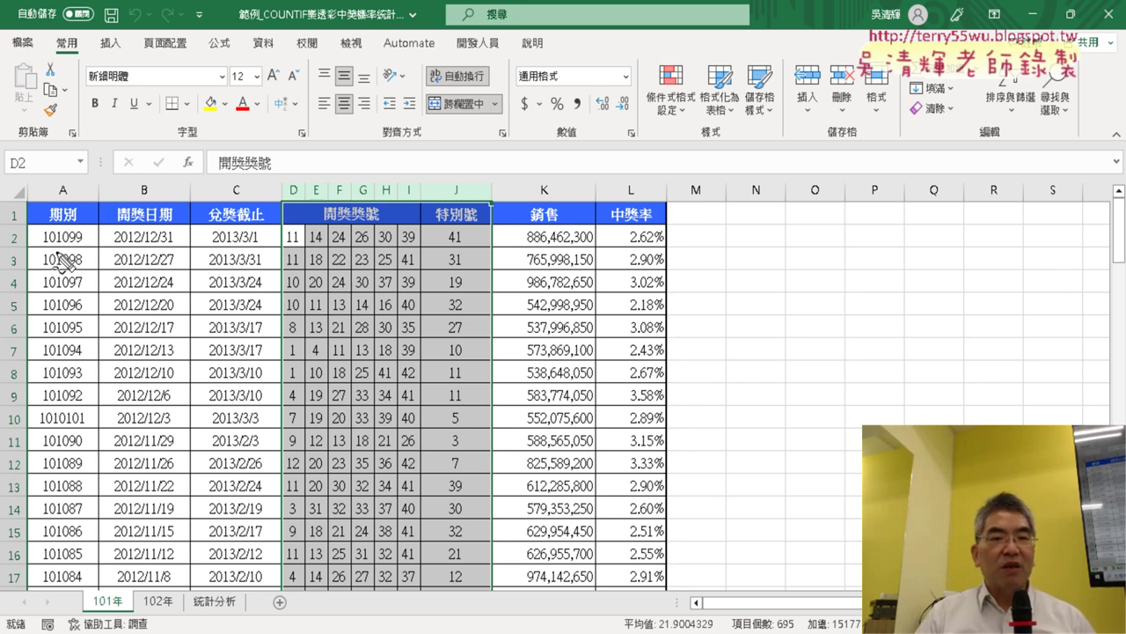
mouse_move(40, 248)
mouse_down()
mouse_move(82, 245)
mouse_move(66, 270)
mouse_move(79, 267)
mouse_up()
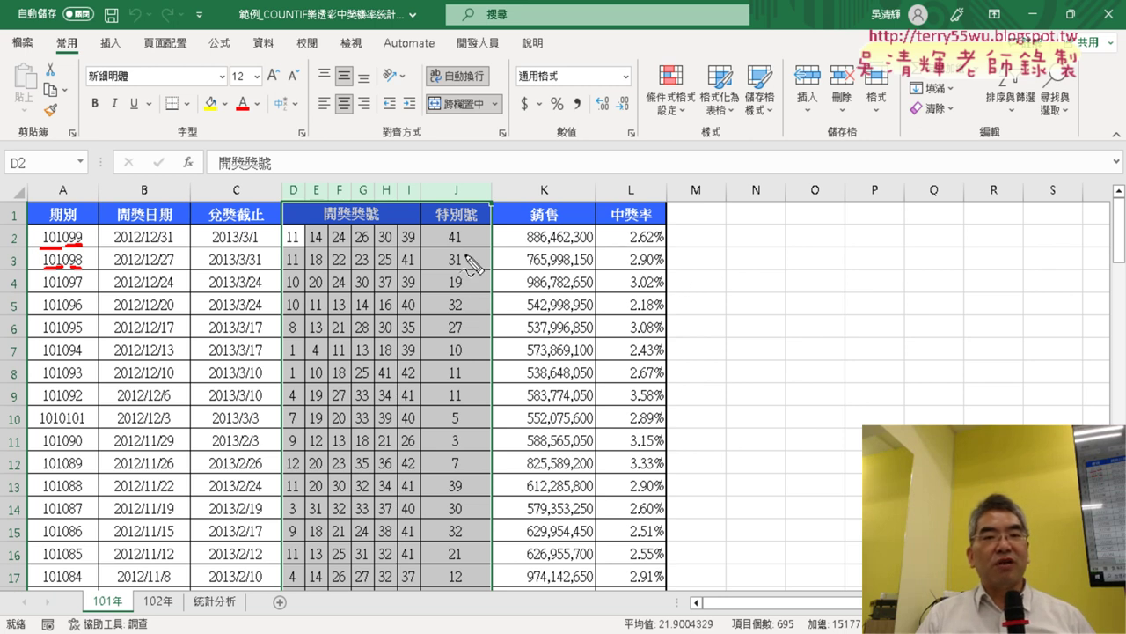
drag(282, 192, 291, 273)
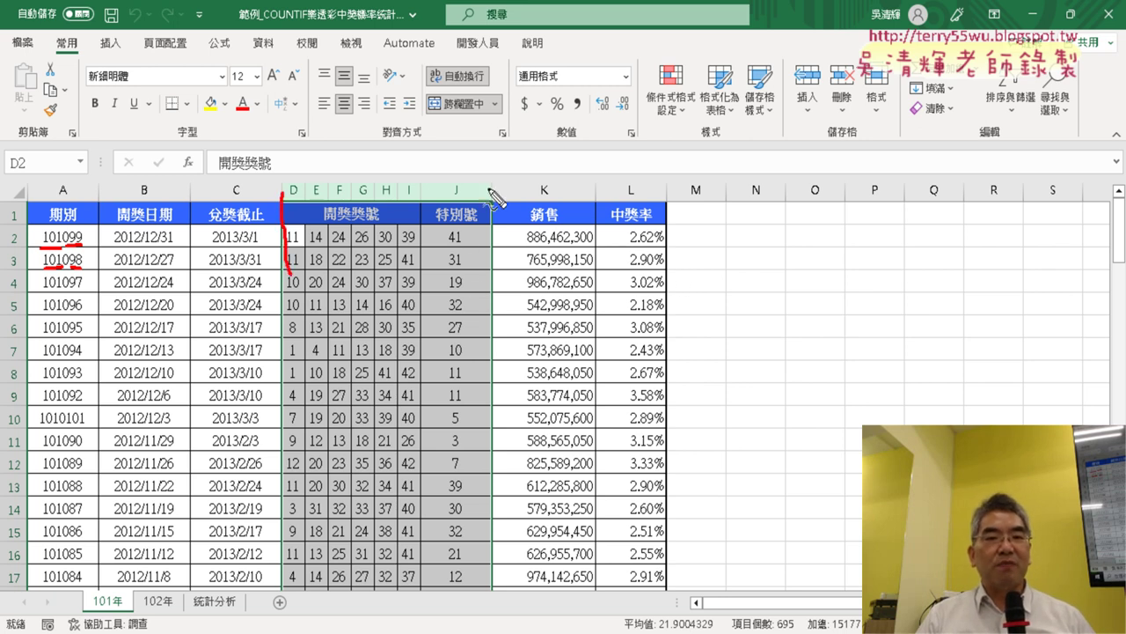
drag(489, 185, 495, 271)
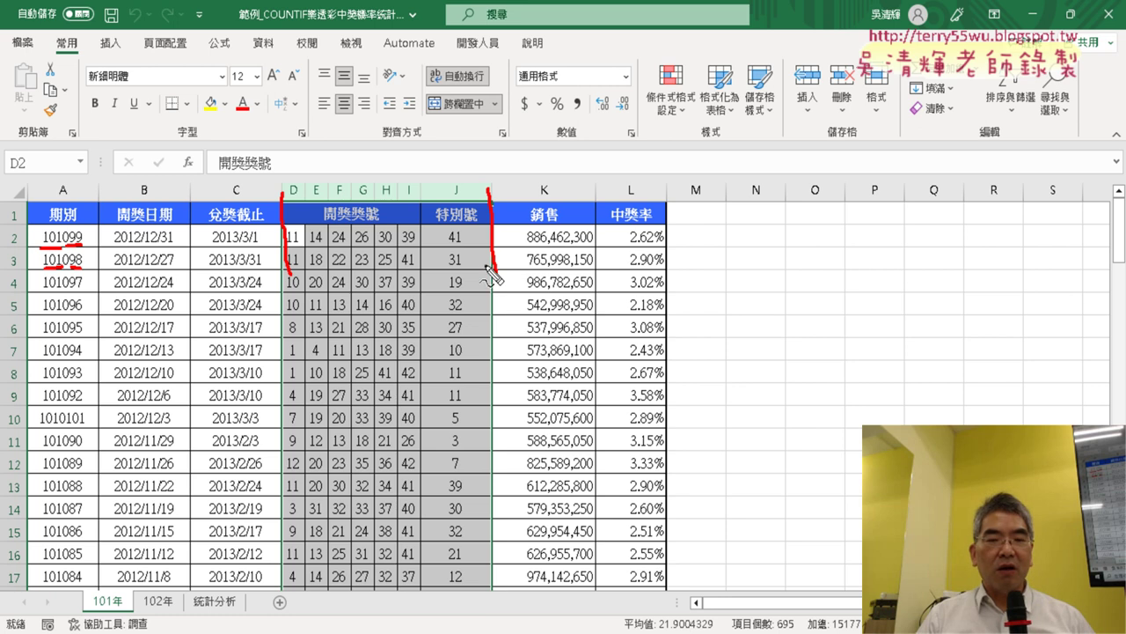
drag(290, 217, 306, 223)
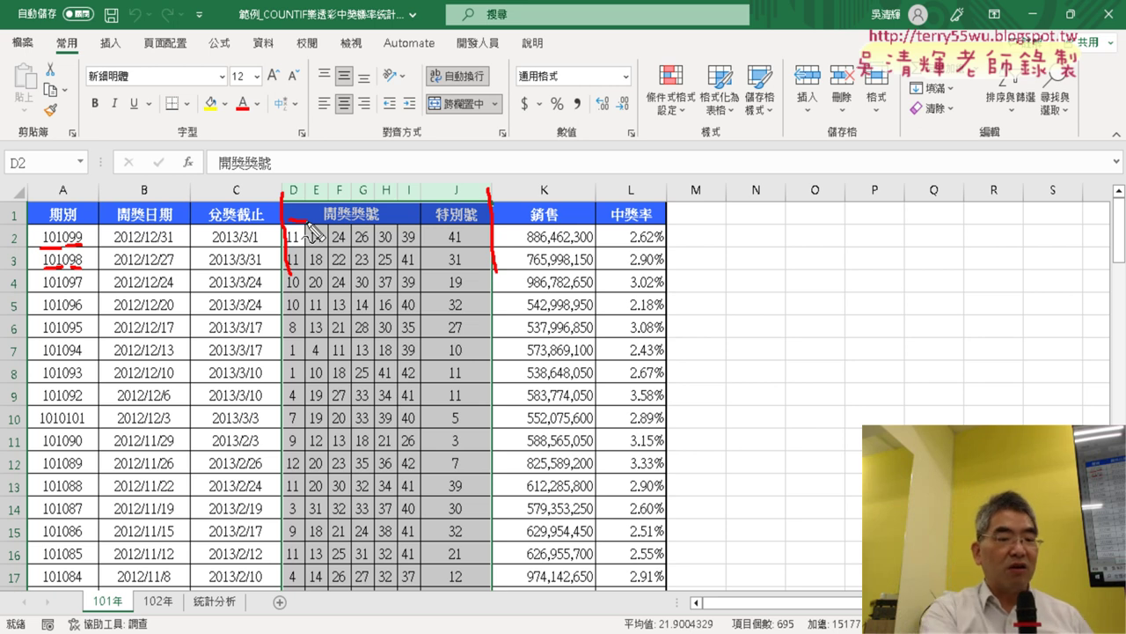
key(Escape)
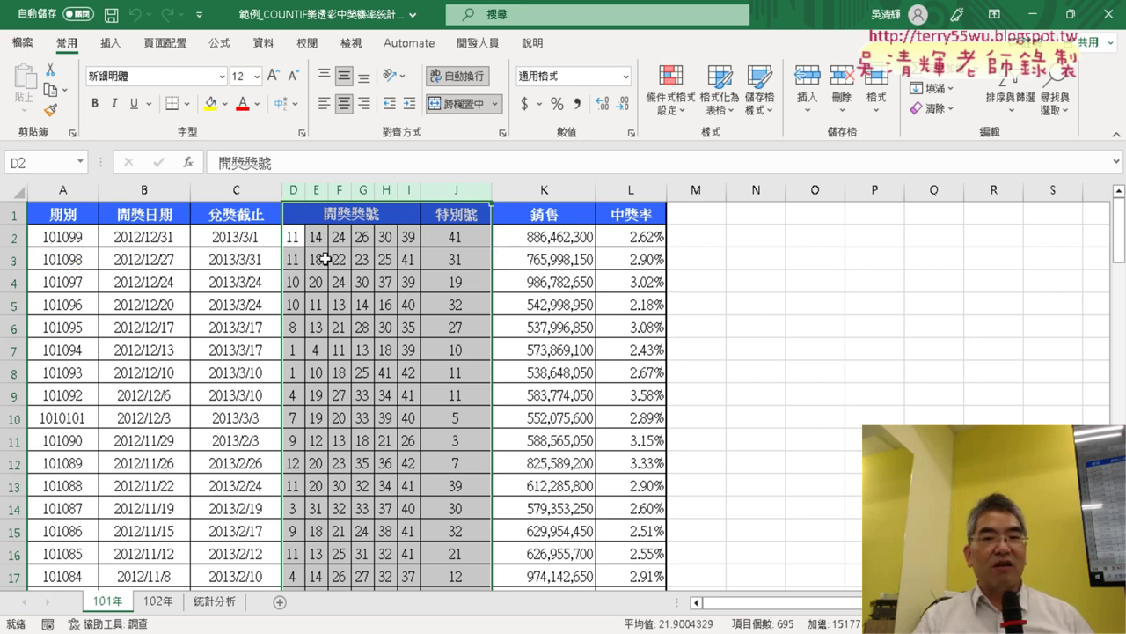
click(353, 304)
click(299, 351)
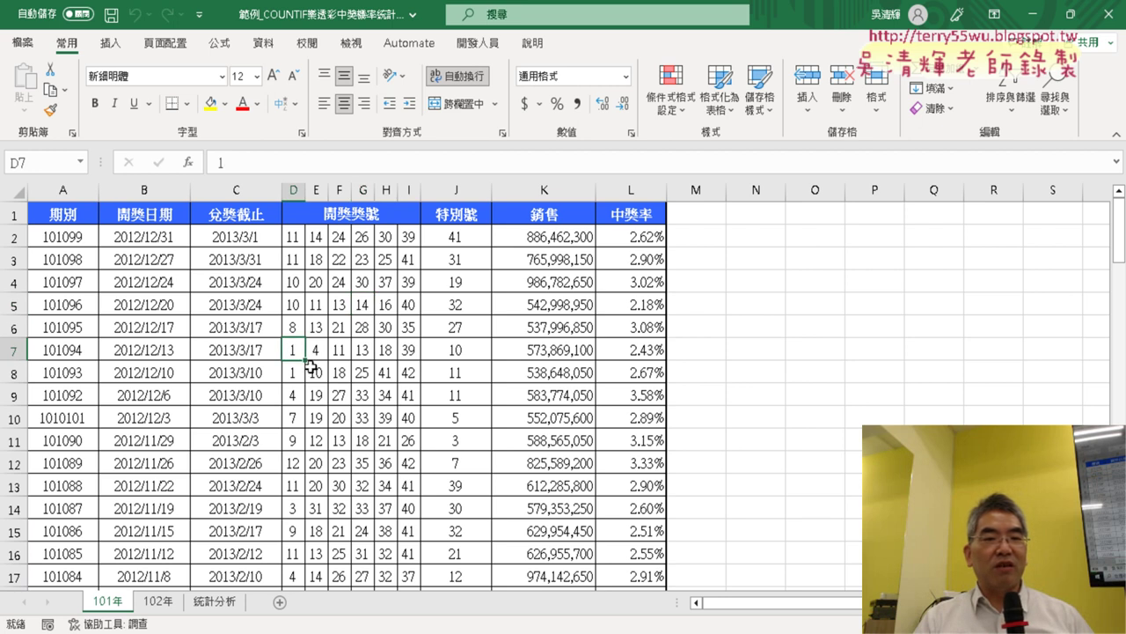
click(293, 373)
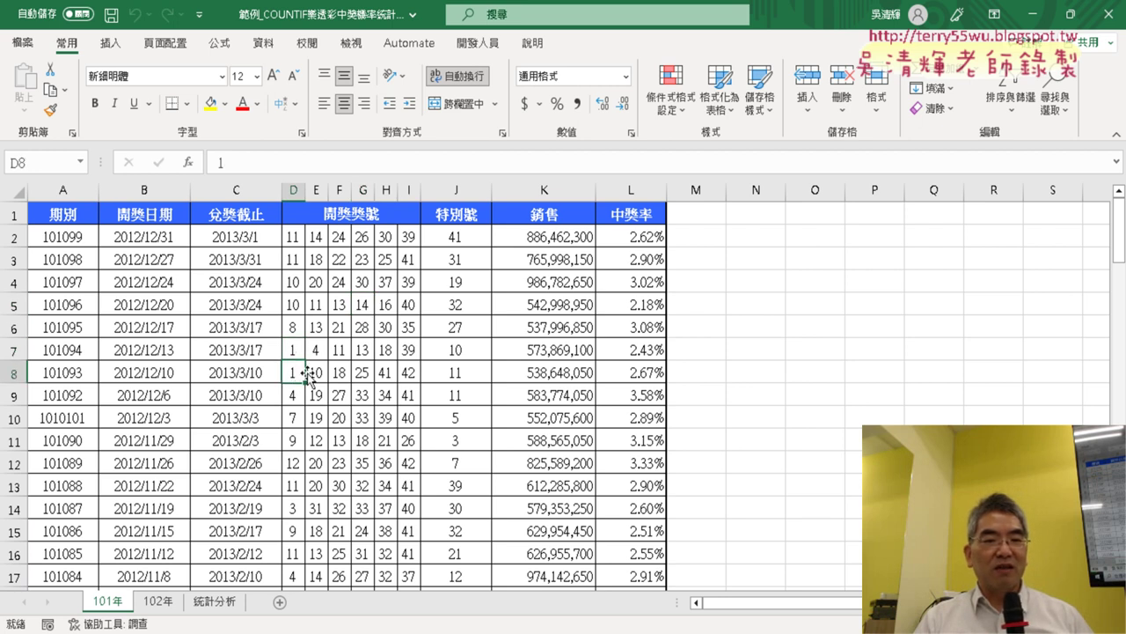
scroll(308, 374, down, 3)
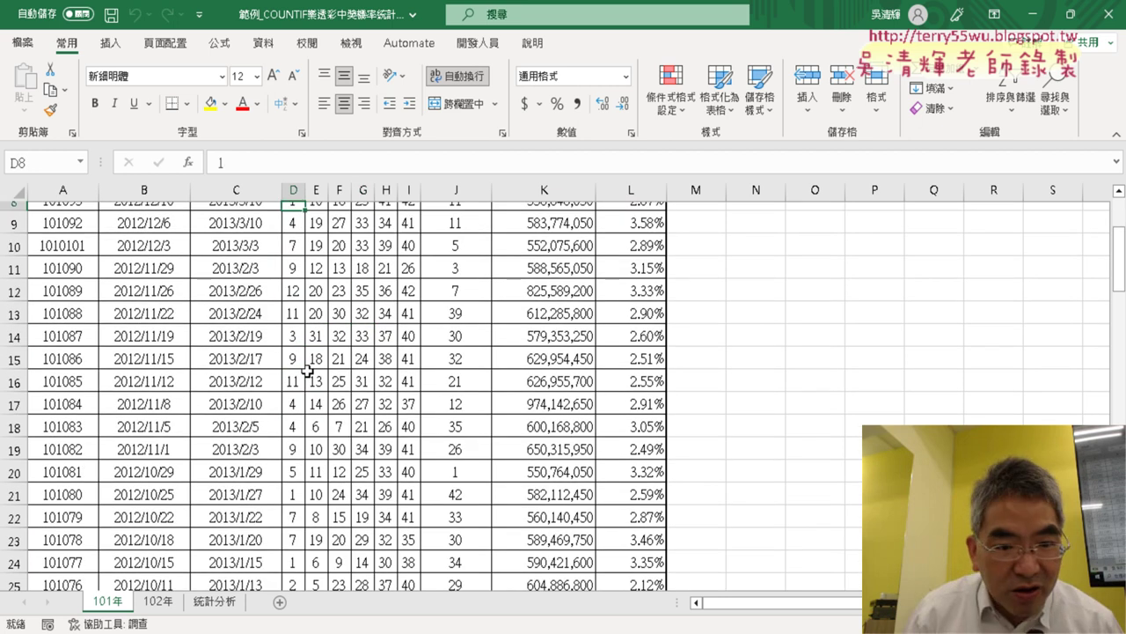
click(452, 470)
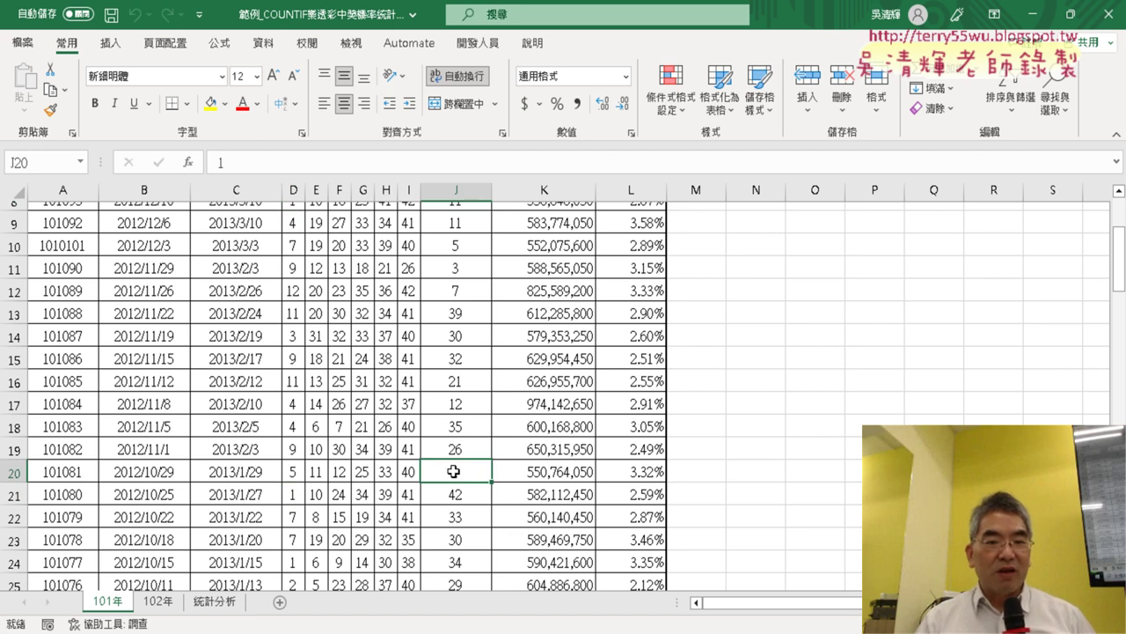
click(298, 562)
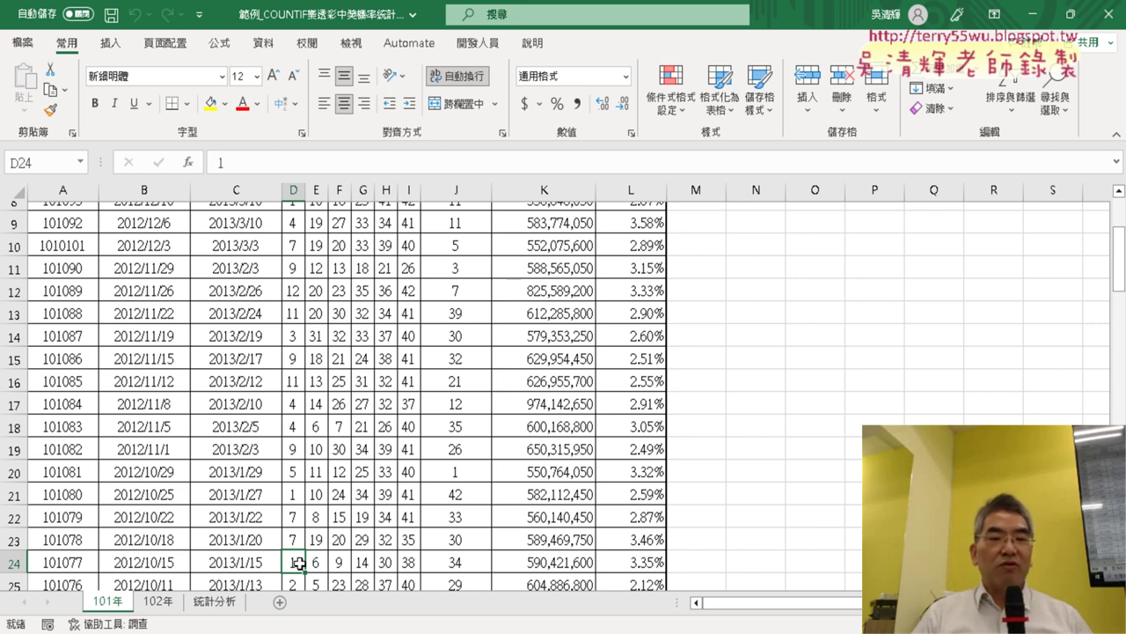
- For cell B2 on 統計分析, open Insert Function filtered to the 統計 category's COUNT functions
click(216, 602)
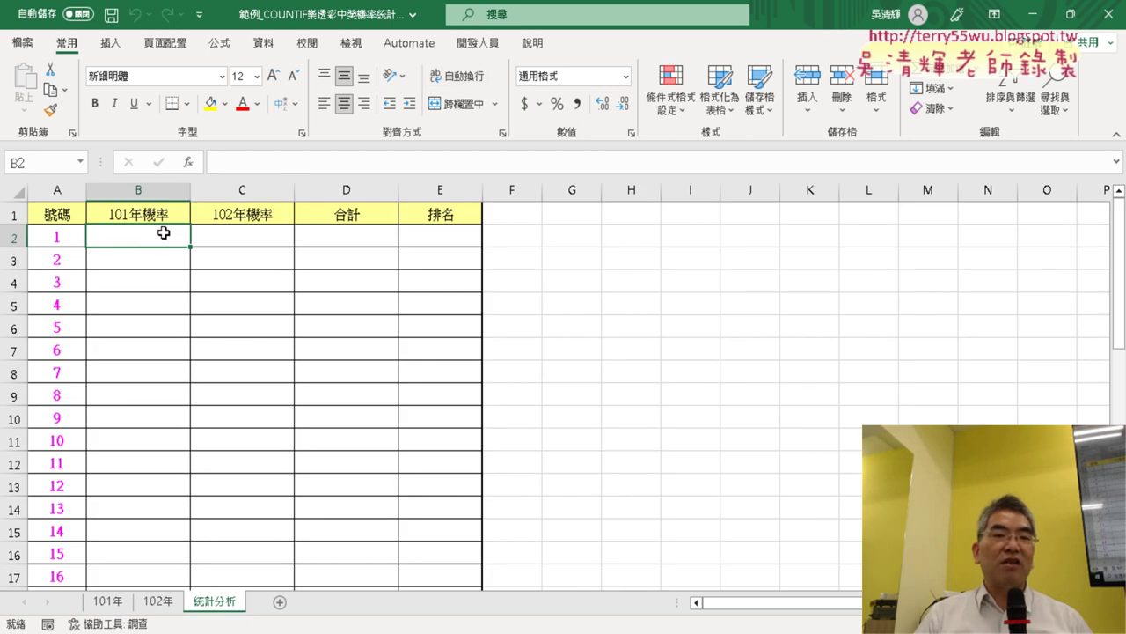
click(189, 162)
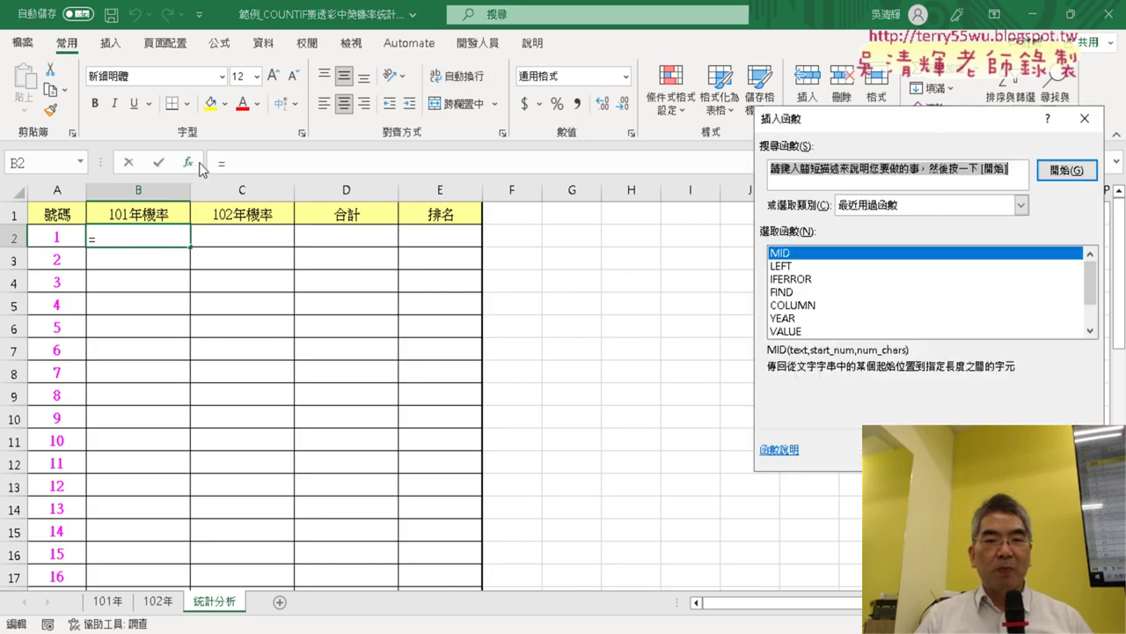
drag(848, 118, 335, 123)
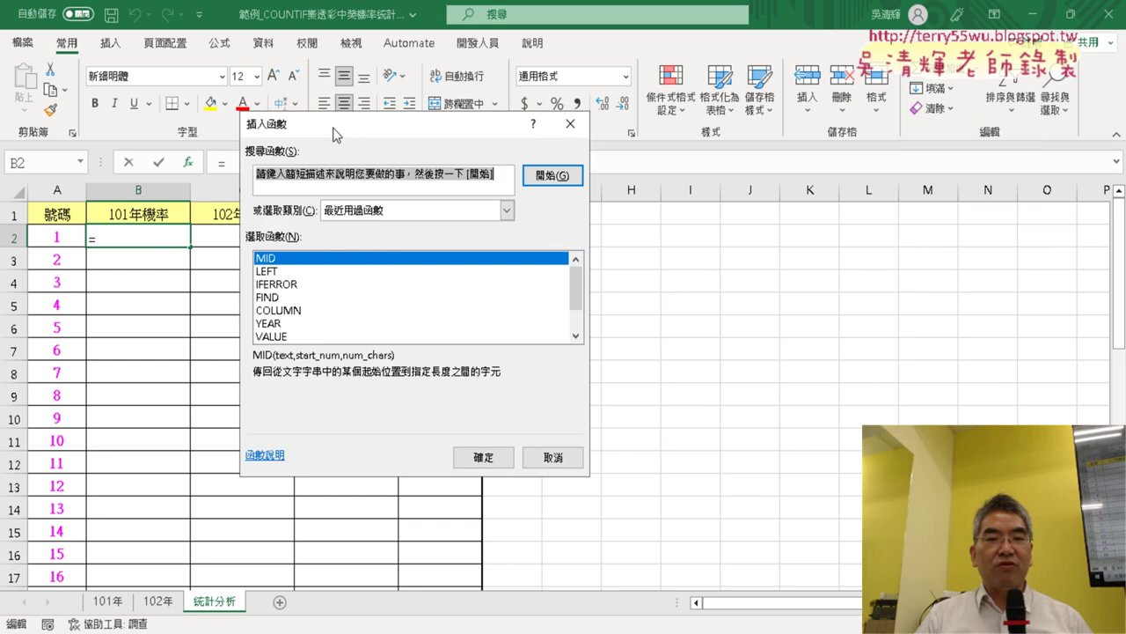
click(408, 213)
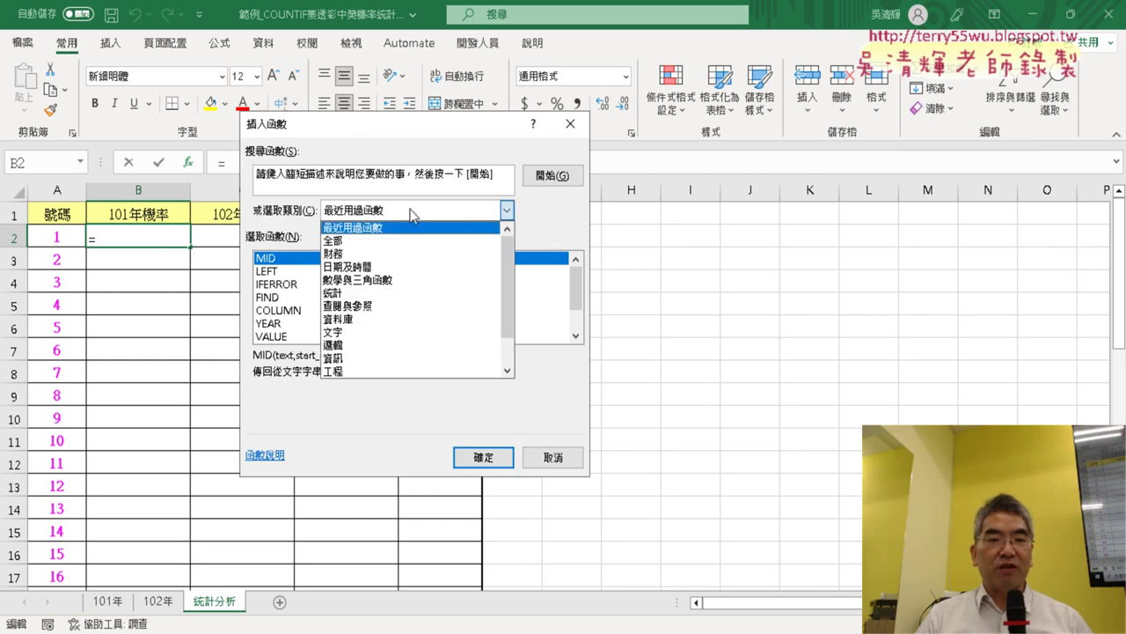
click(407, 294)
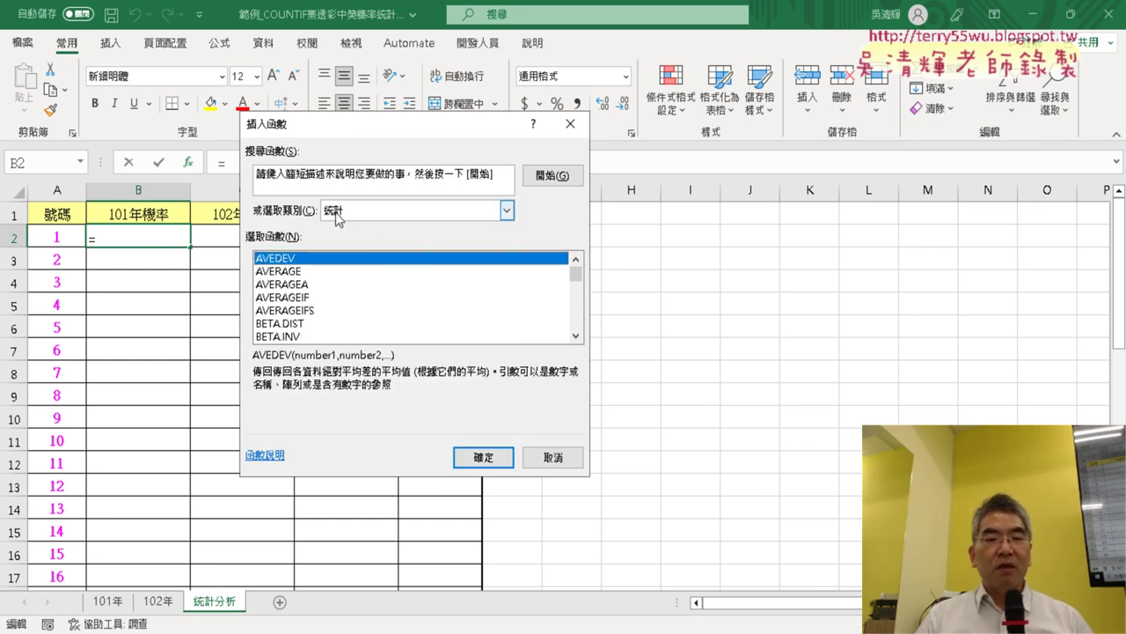
click(577, 338)
click(577, 338)
click(577, 338)
click(577, 337)
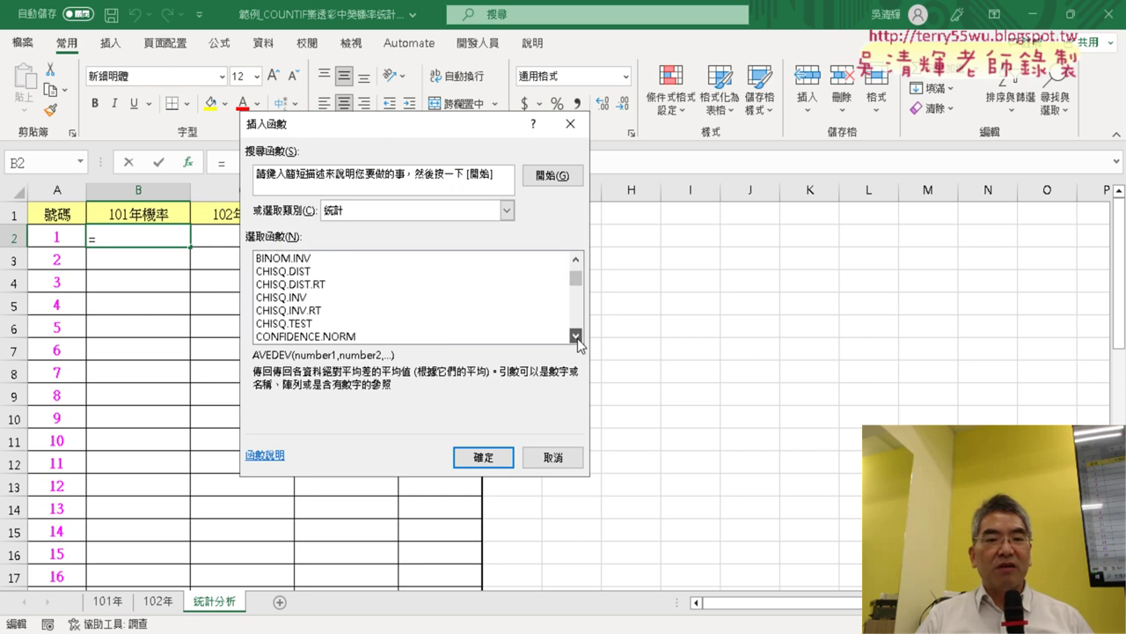
click(577, 338)
click(577, 338)
click(578, 338)
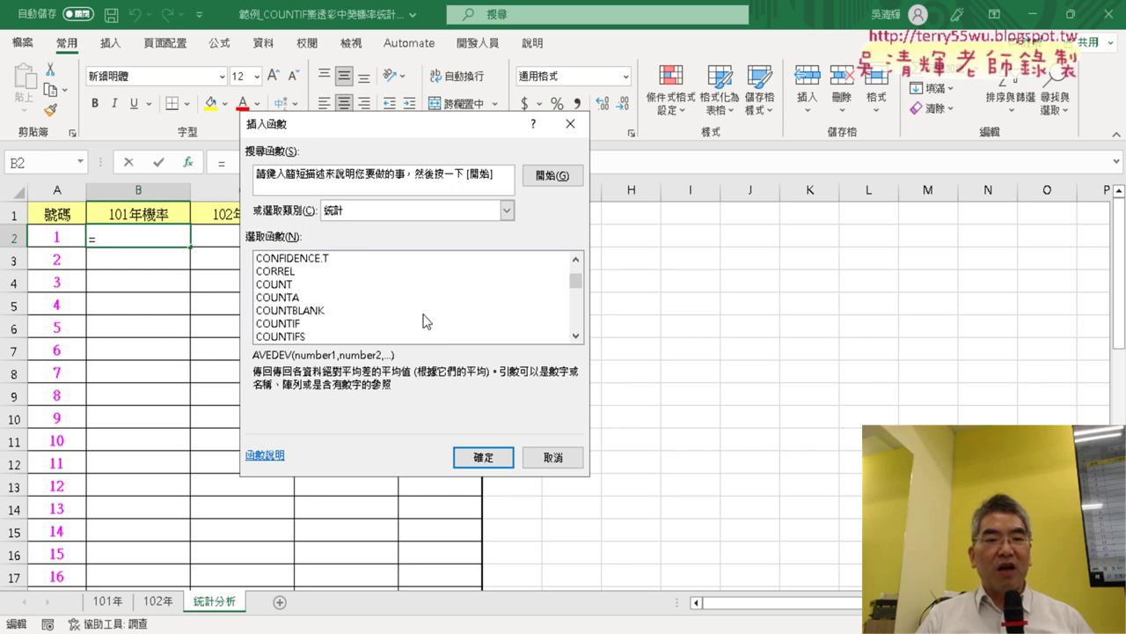
- Compare COUNT, COUNTA, COUNTBLANK, COUNTIF and COUNTIFS descriptions, then insert COUNTIF
click(296, 283)
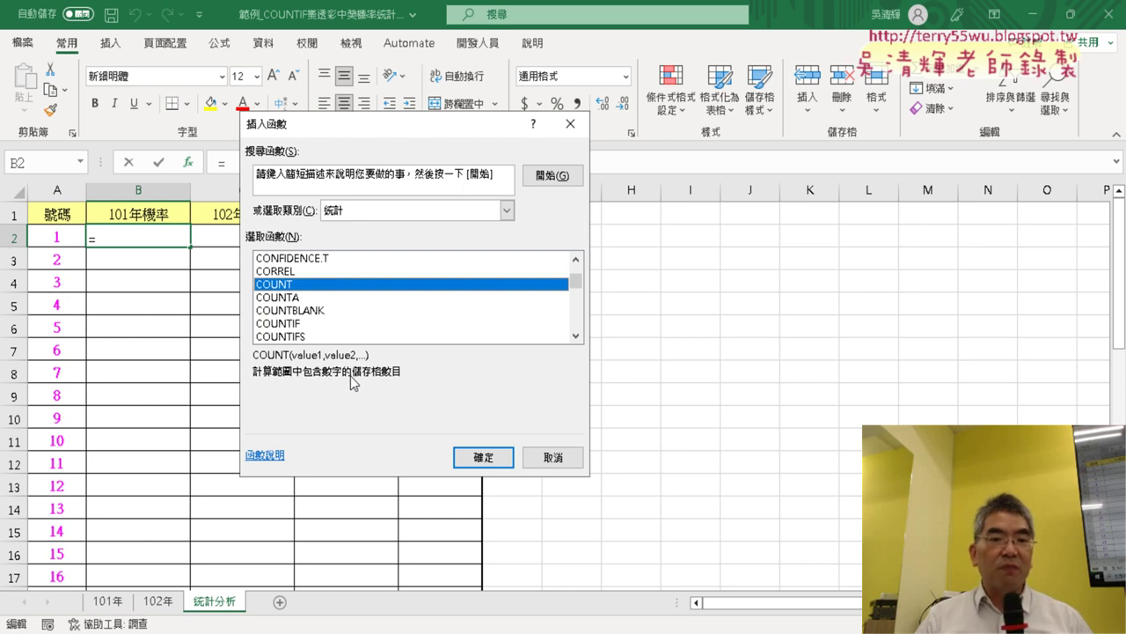
click(299, 298)
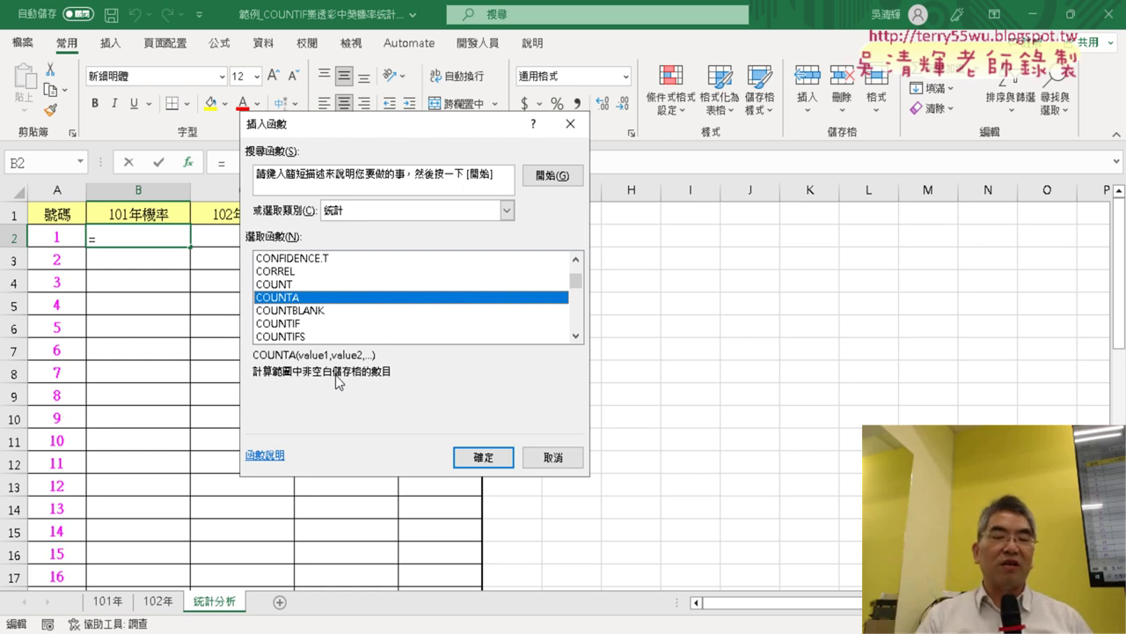
click(291, 284)
click(294, 298)
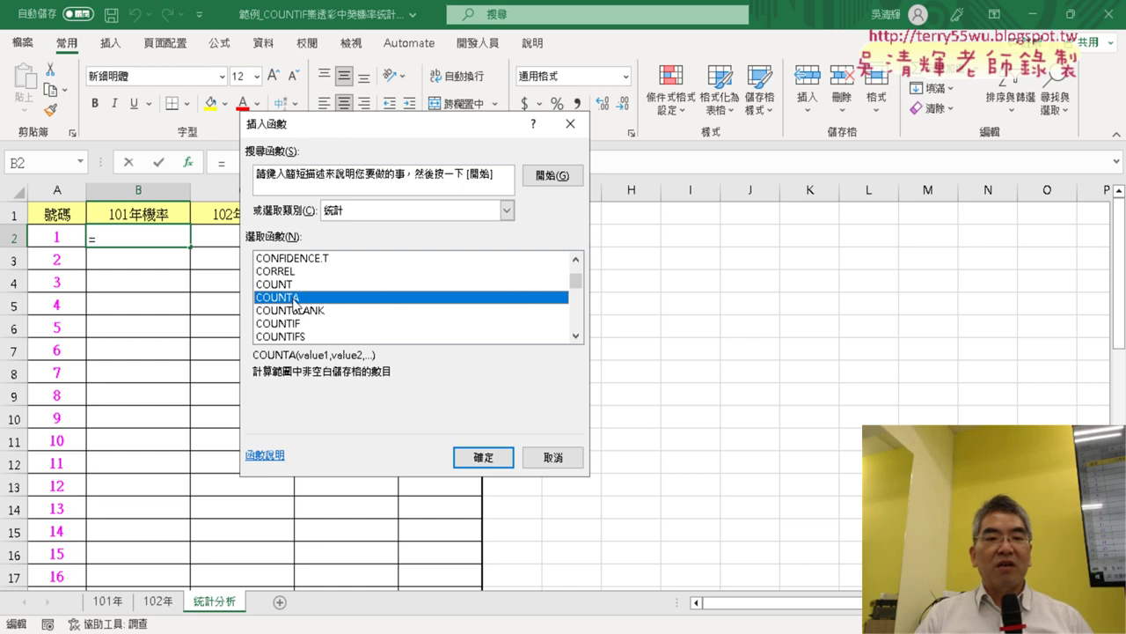
click(292, 287)
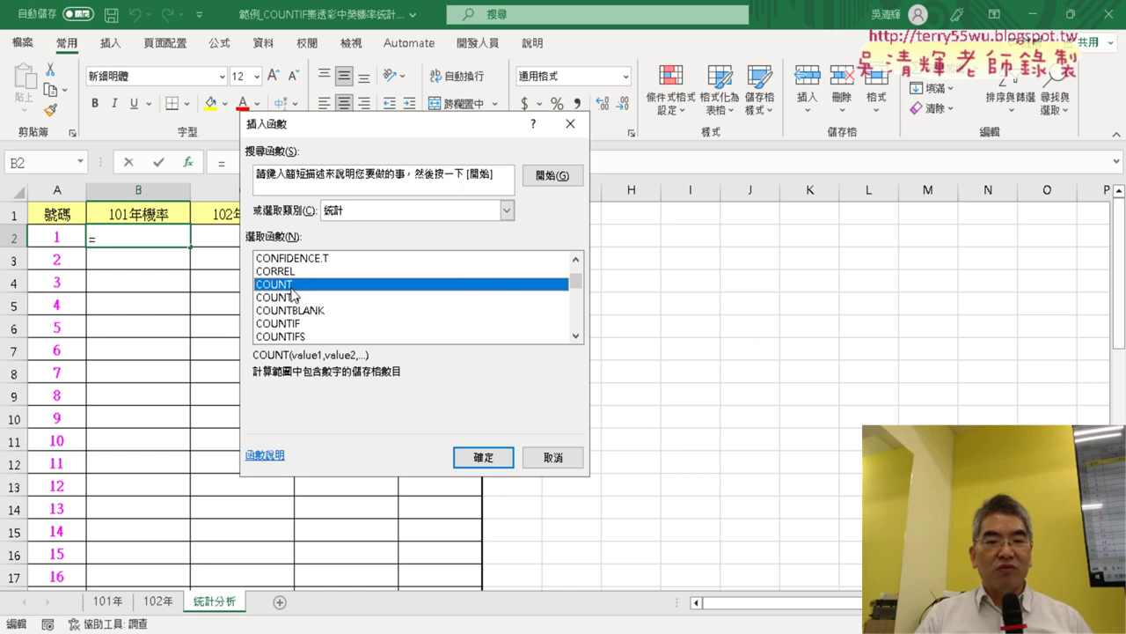
click(292, 298)
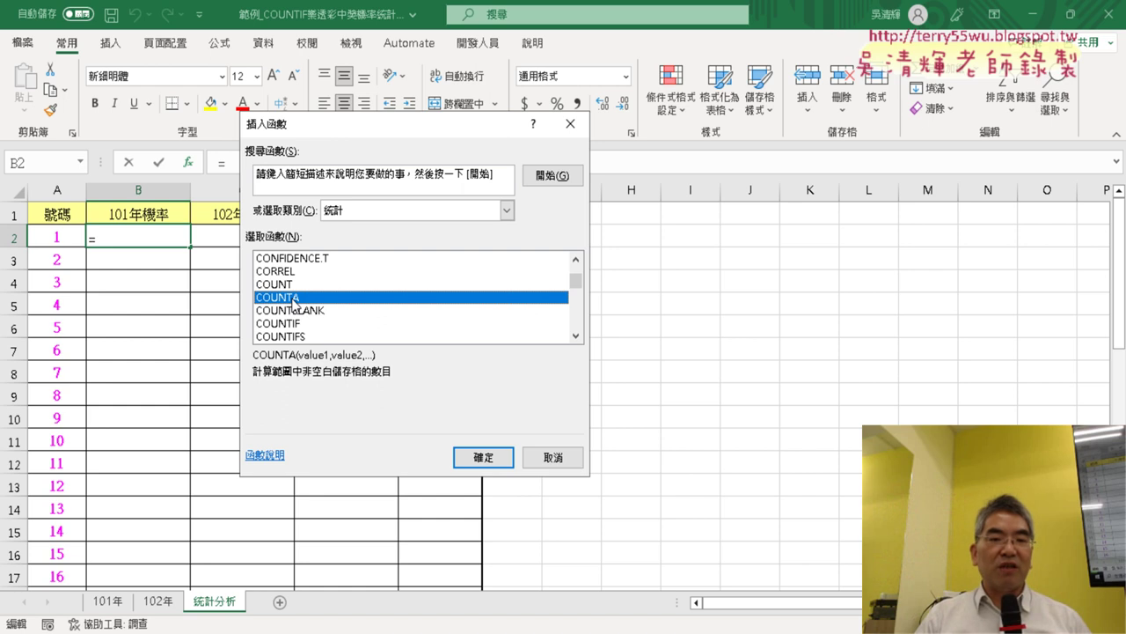
click(316, 312)
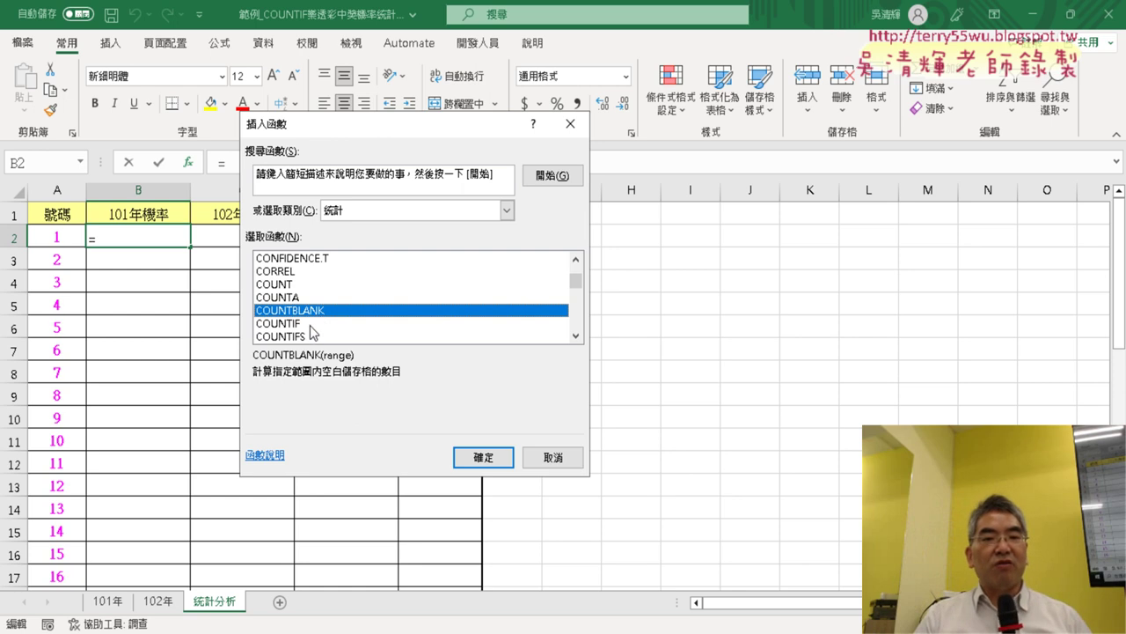
click(310, 324)
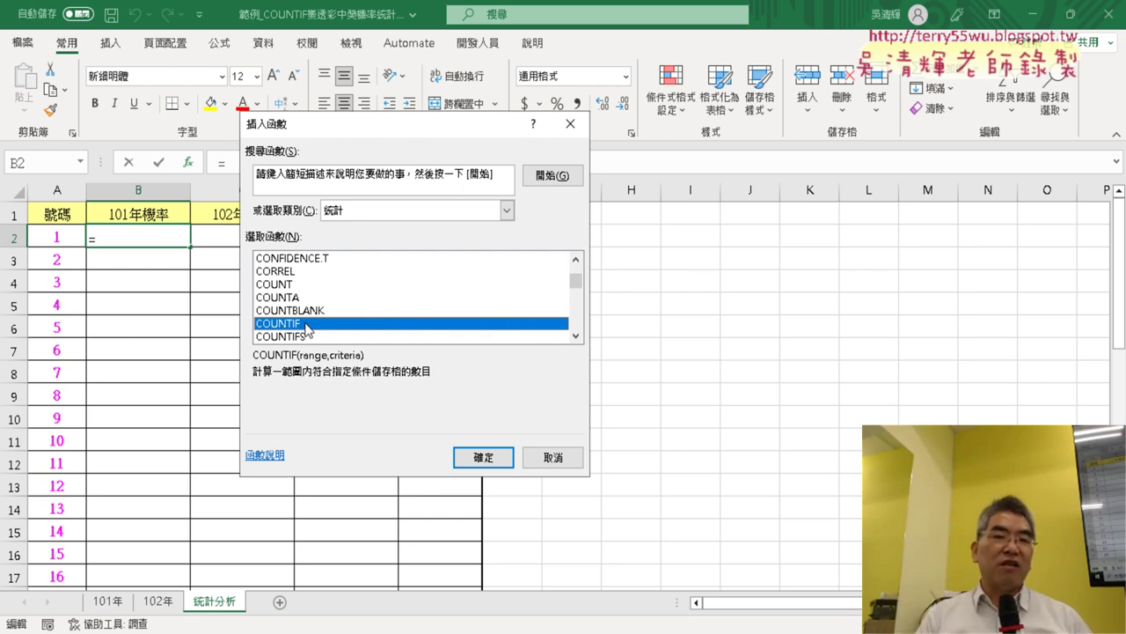
click(302, 338)
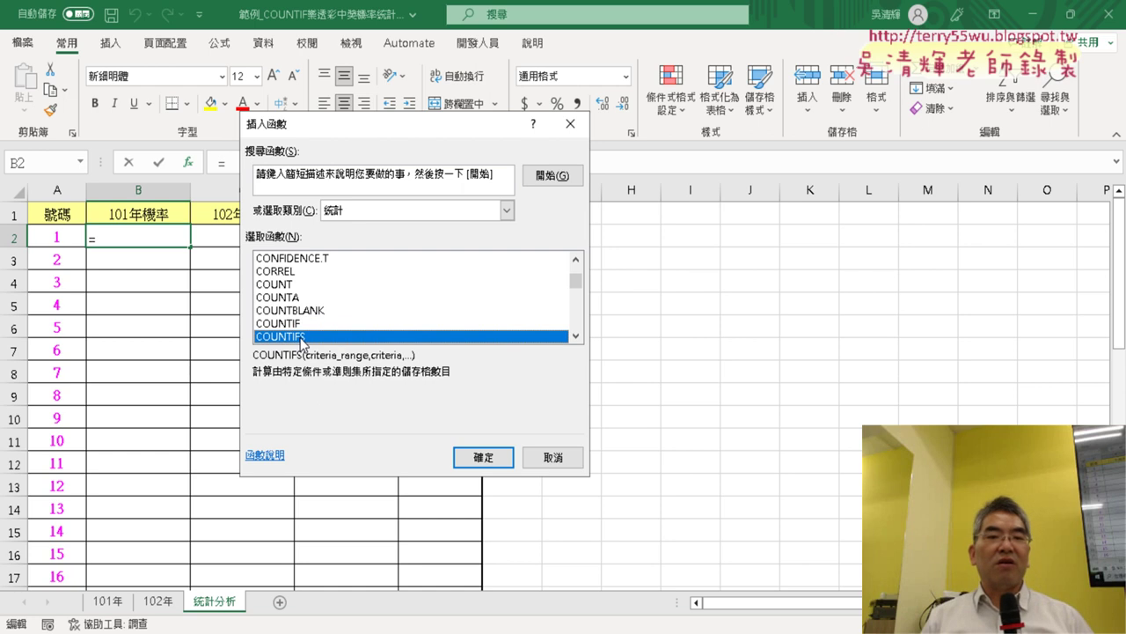
scroll(306, 337, down, 1)
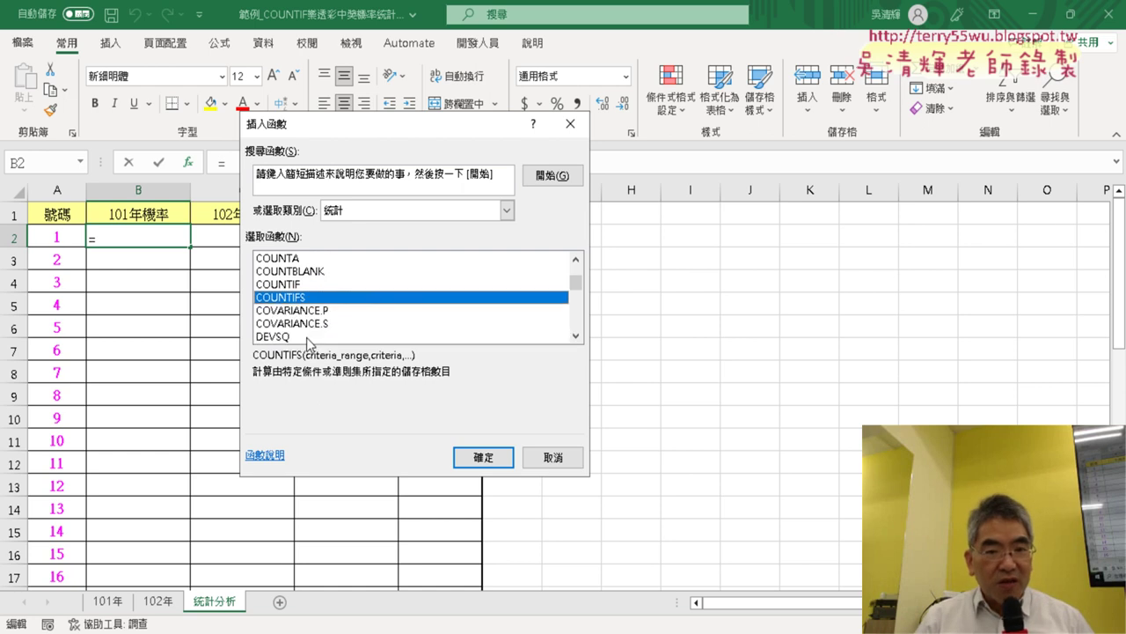
scroll(307, 337, up, 1)
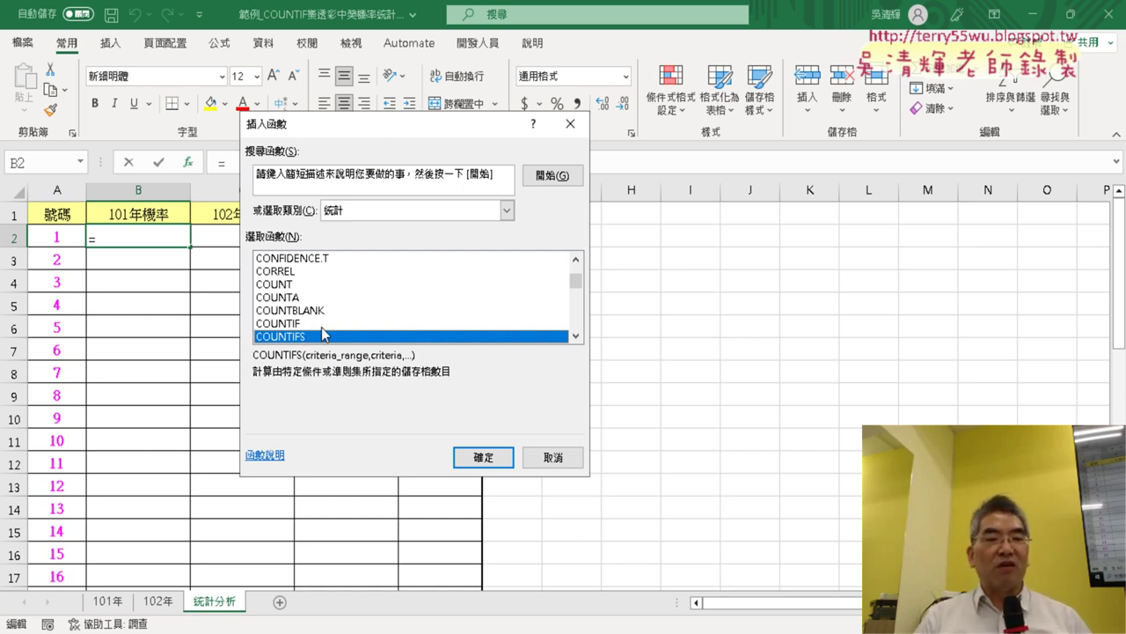
click(323, 324)
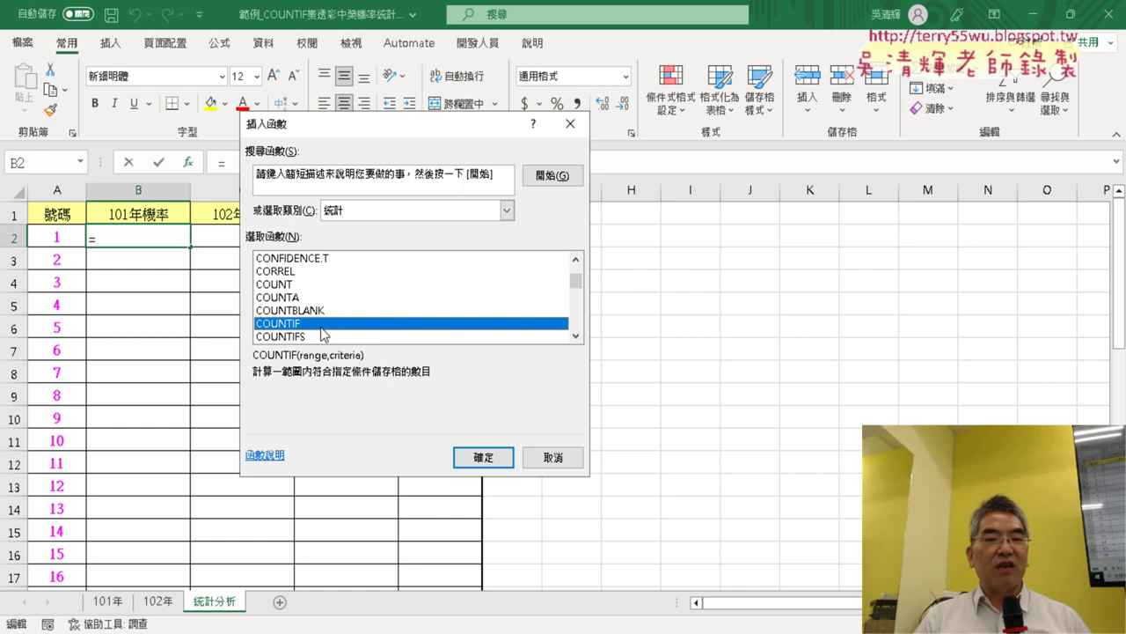
click(483, 459)
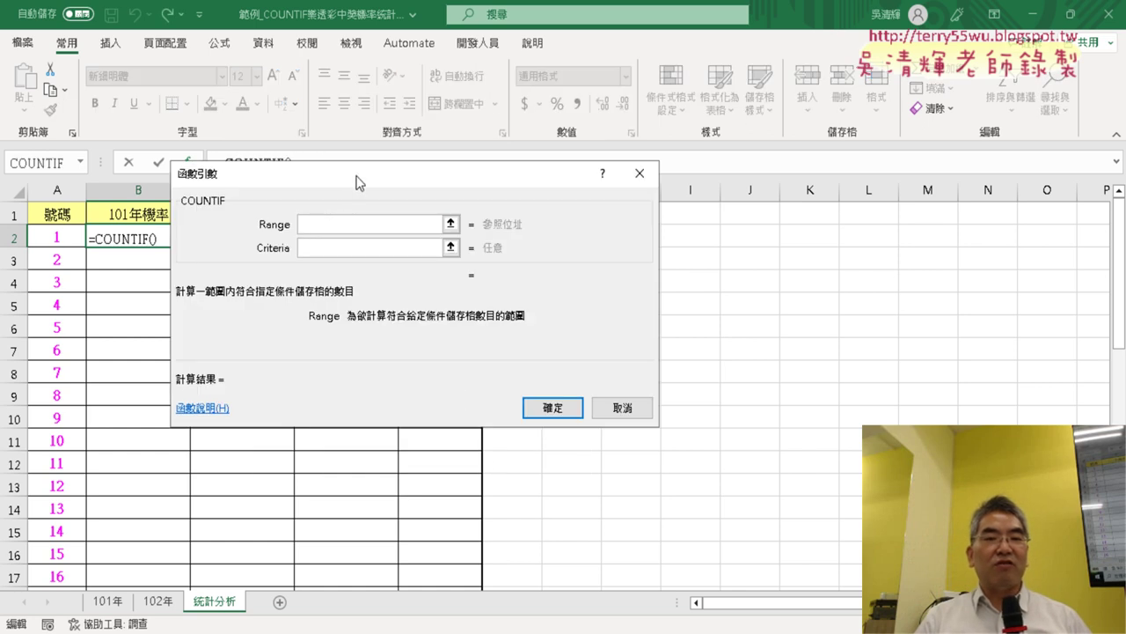
- Set the COUNTIF Criteria argument to cell A2, leaving the Range argument blank
drag(357, 182, 577, 164)
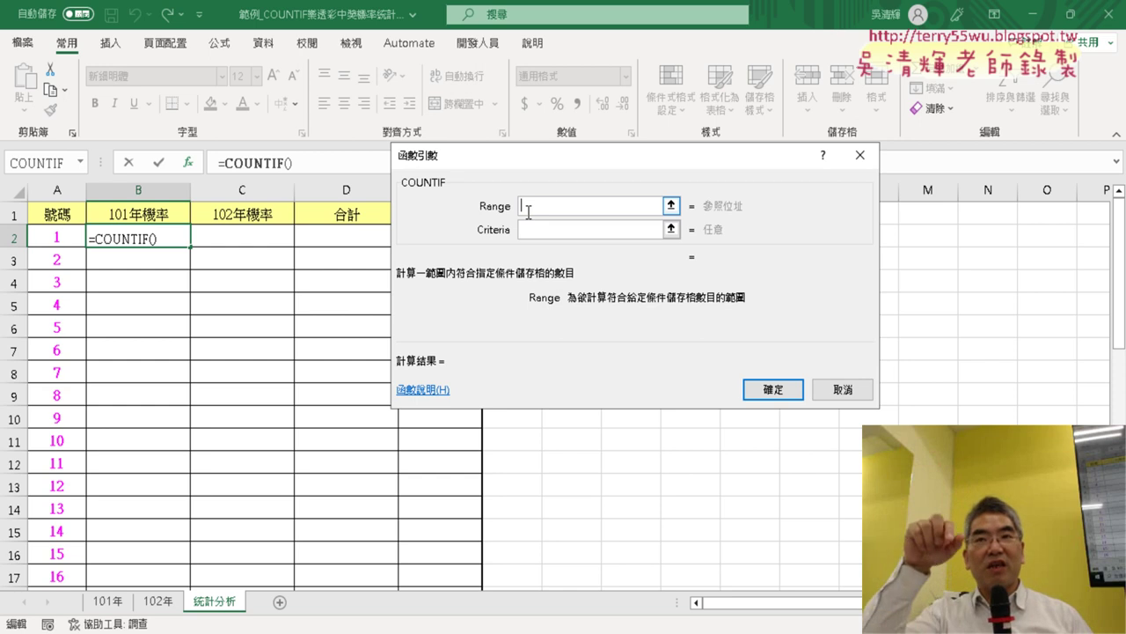
click(530, 231)
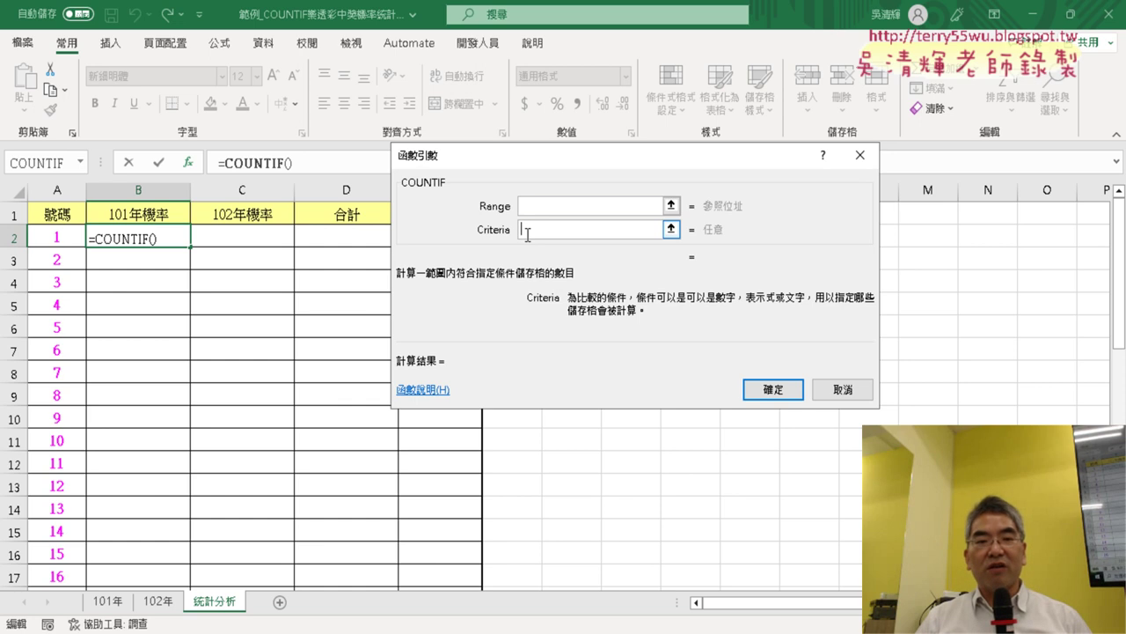
click(58, 240)
click(532, 207)
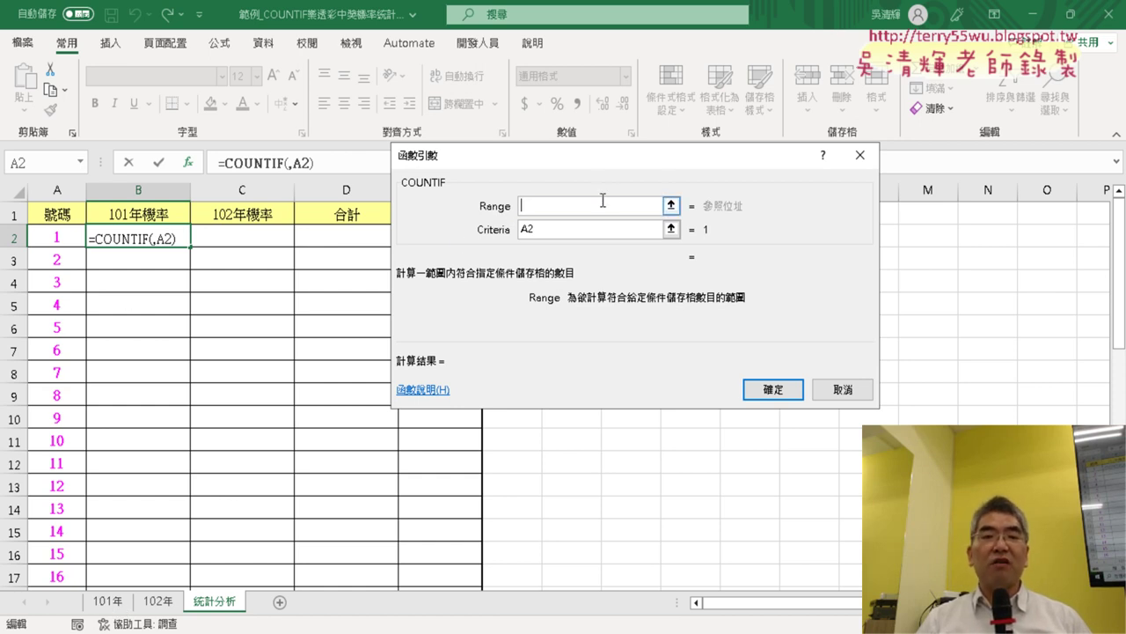
- Set the COUNTIF range to the 101年 sheet's winning numbers D2:J100
click(107, 606)
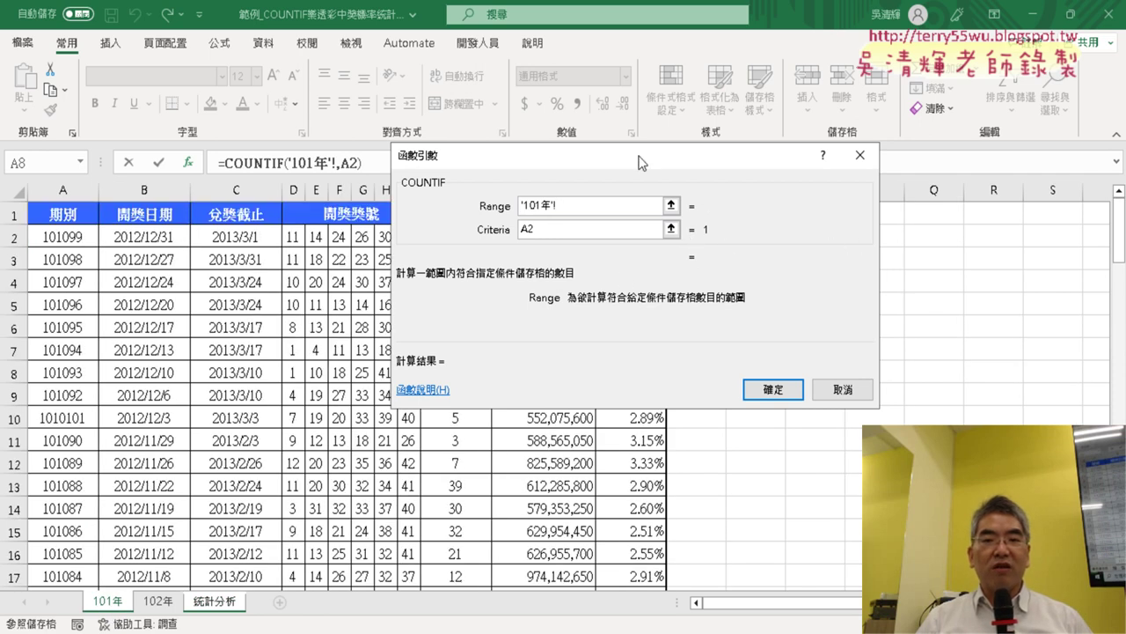
drag(796, 156, 1077, 137)
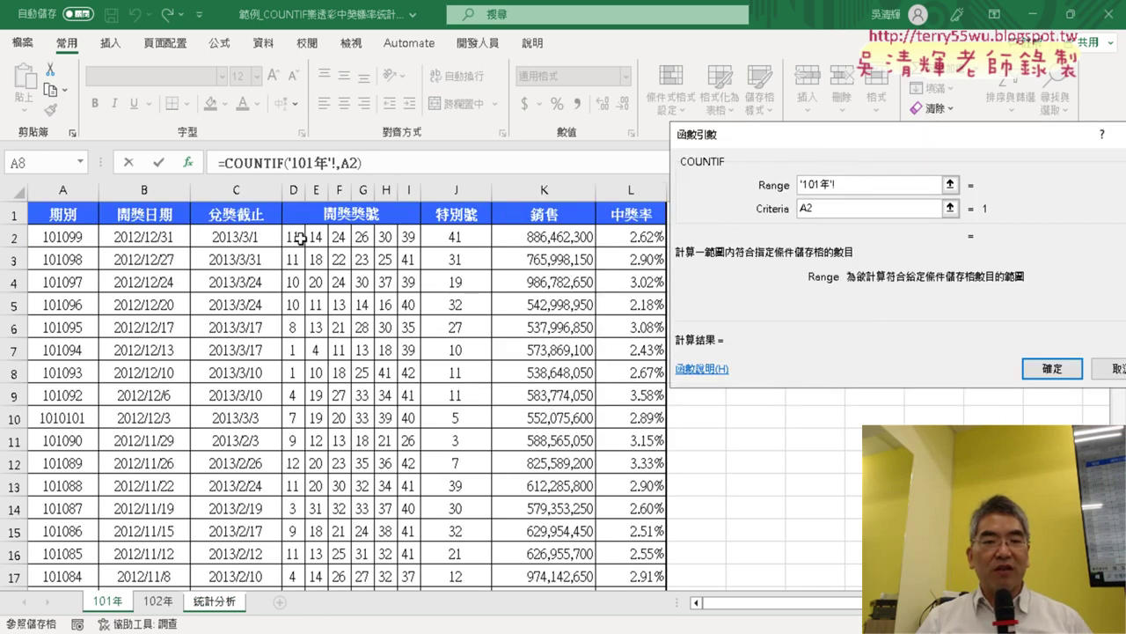
drag(294, 236, 448, 240)
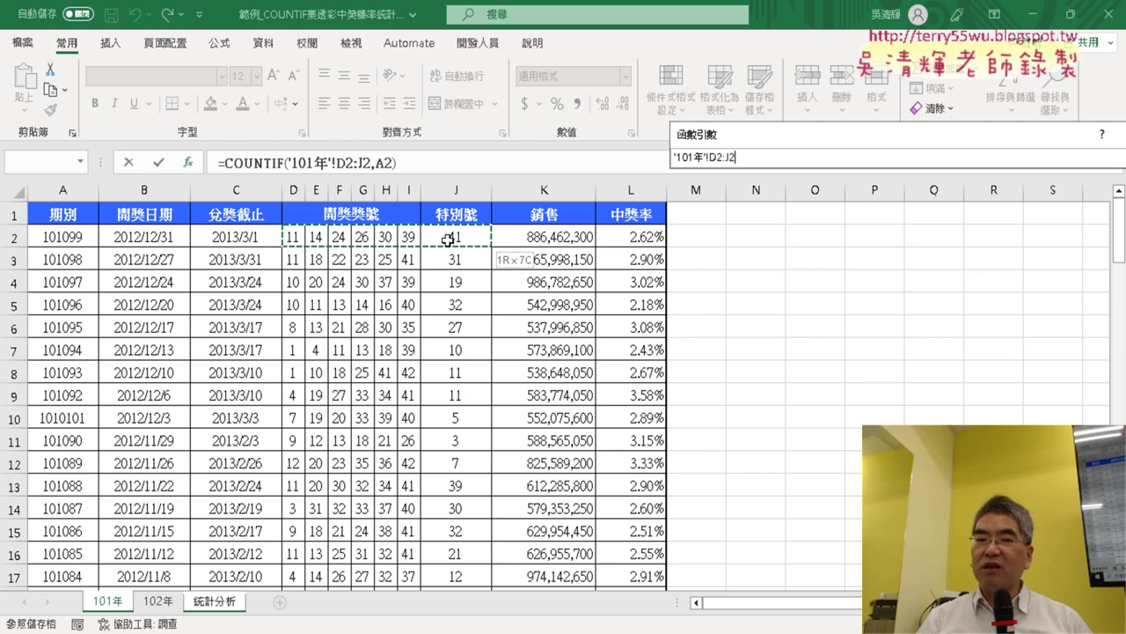
drag(448, 240, 449, 240)
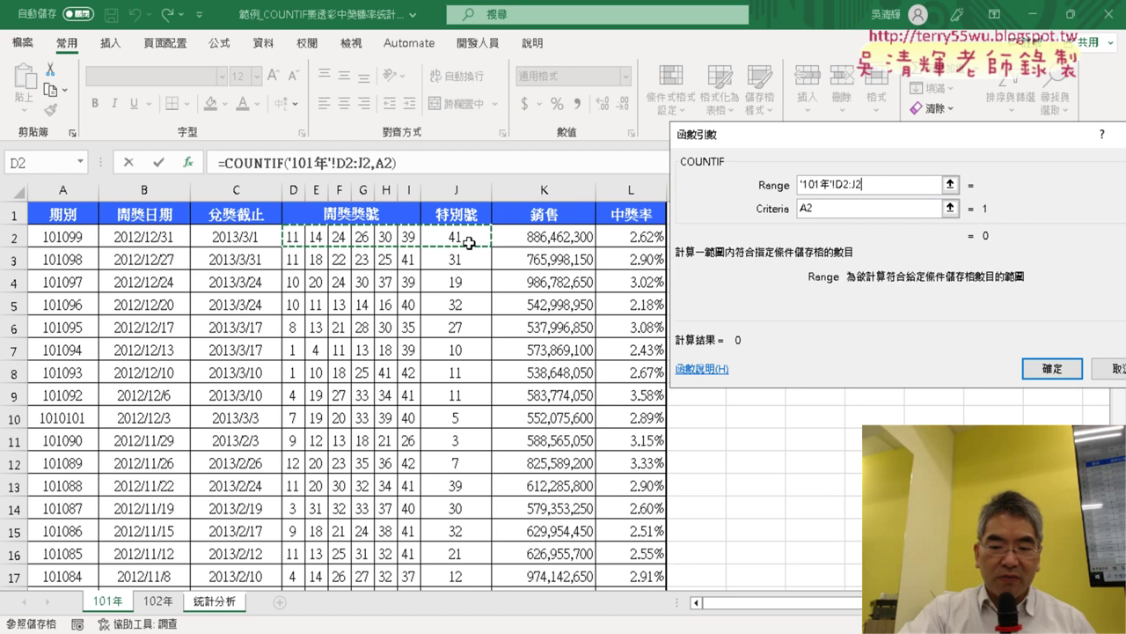
key(ctrl+shift+Down)
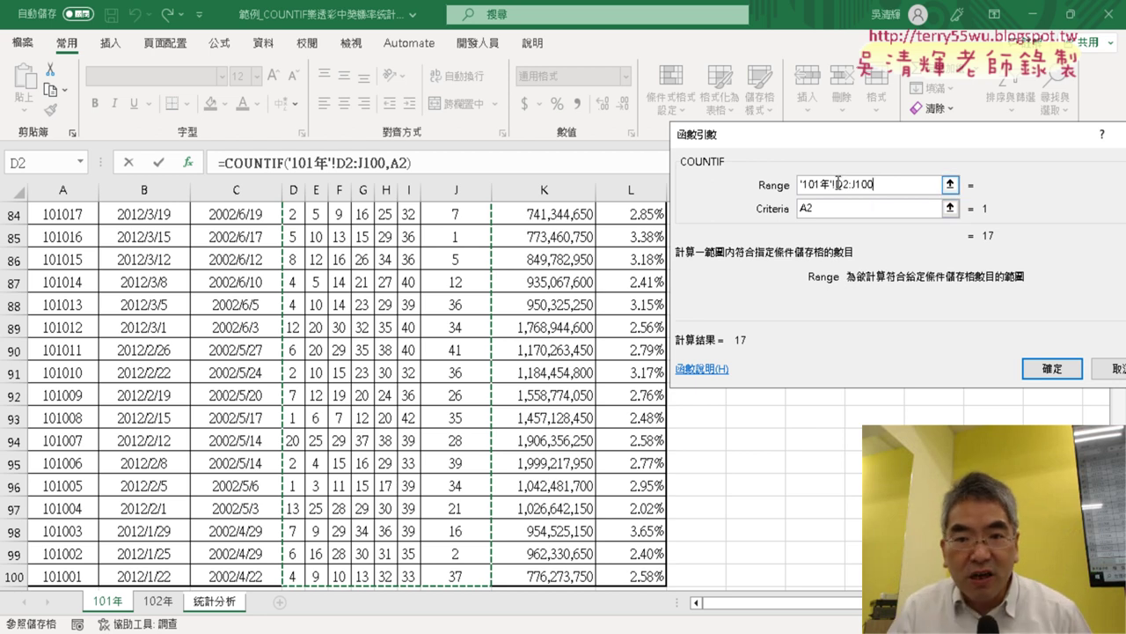
- Confirm =COUNTIF('101年'!D2:J100,A2) with criteria A2, showing 17, then reopen its arguments
click(833, 184)
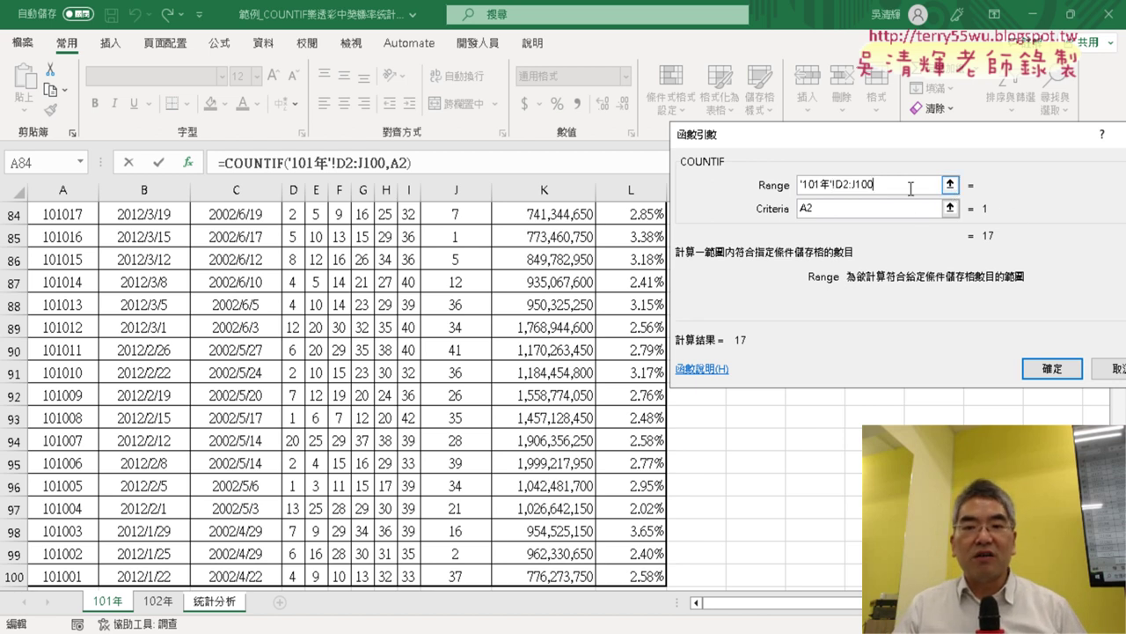
drag(911, 187, 782, 187)
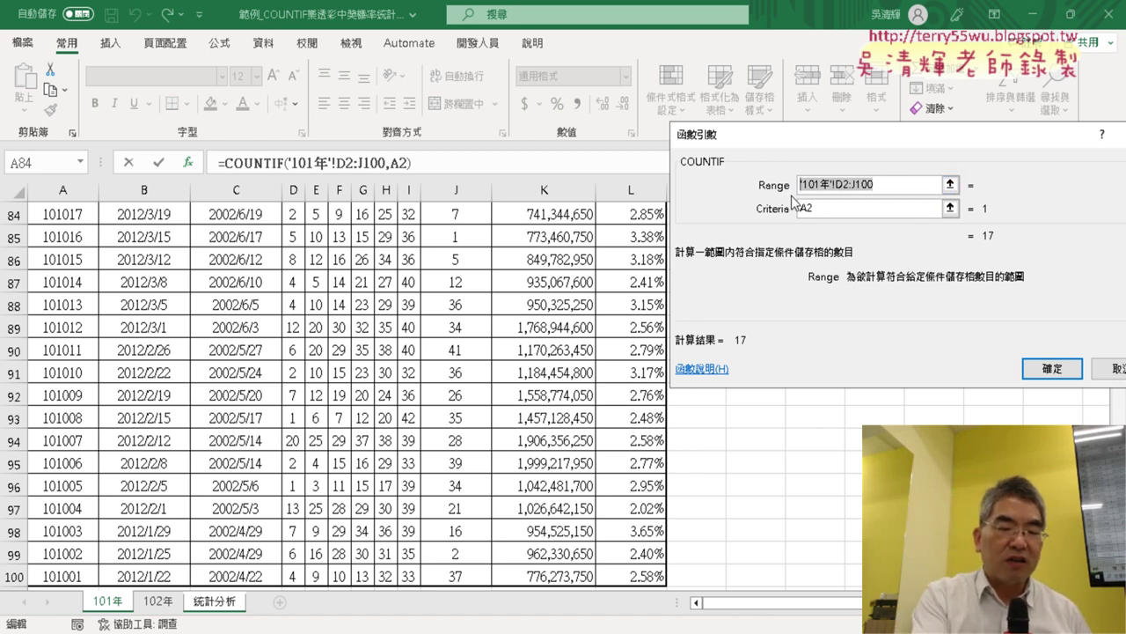
click(802, 207)
text(A2)
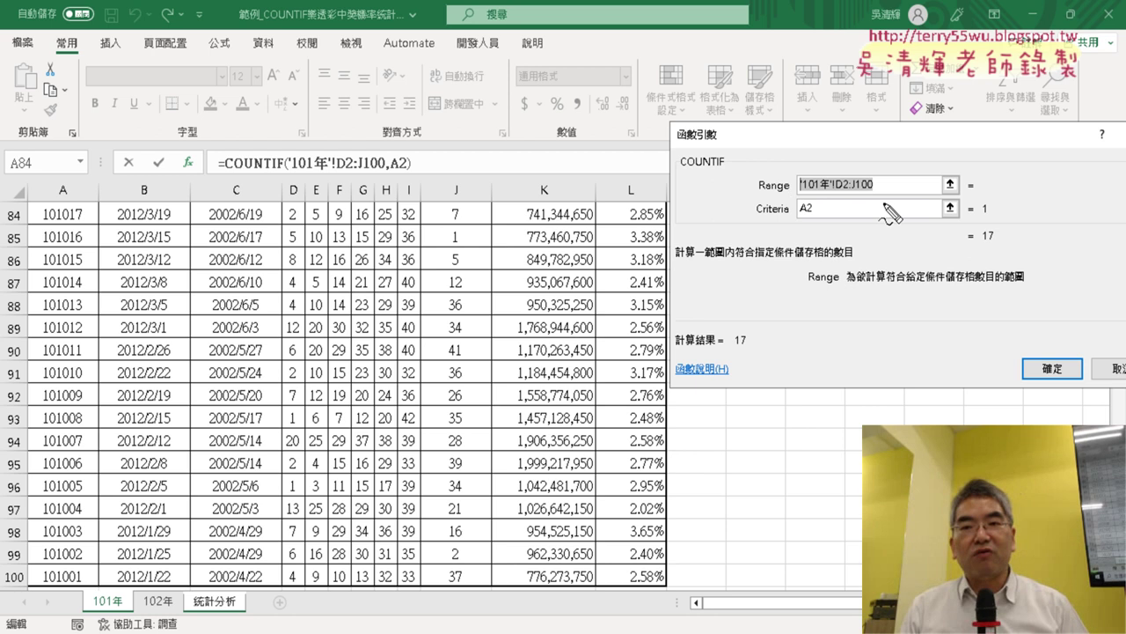
drag(992, 255, 994, 254)
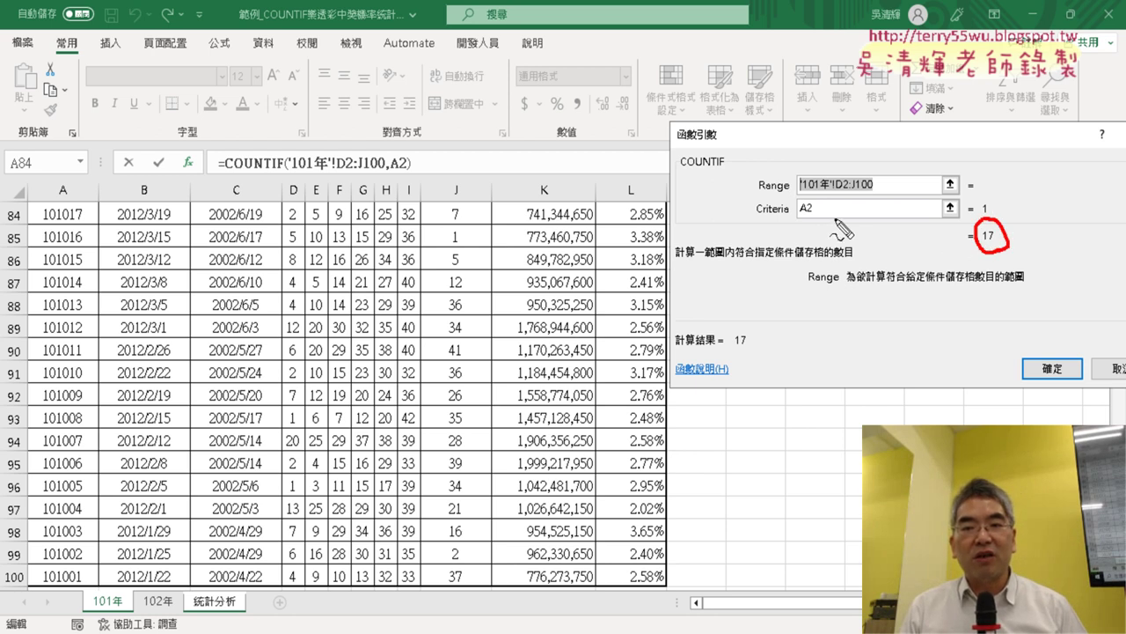
mouse_move(996, 231)
mouse_down()
mouse_move(1012, 229)
mouse_move(885, 195)
mouse_move(903, 194)
mouse_up()
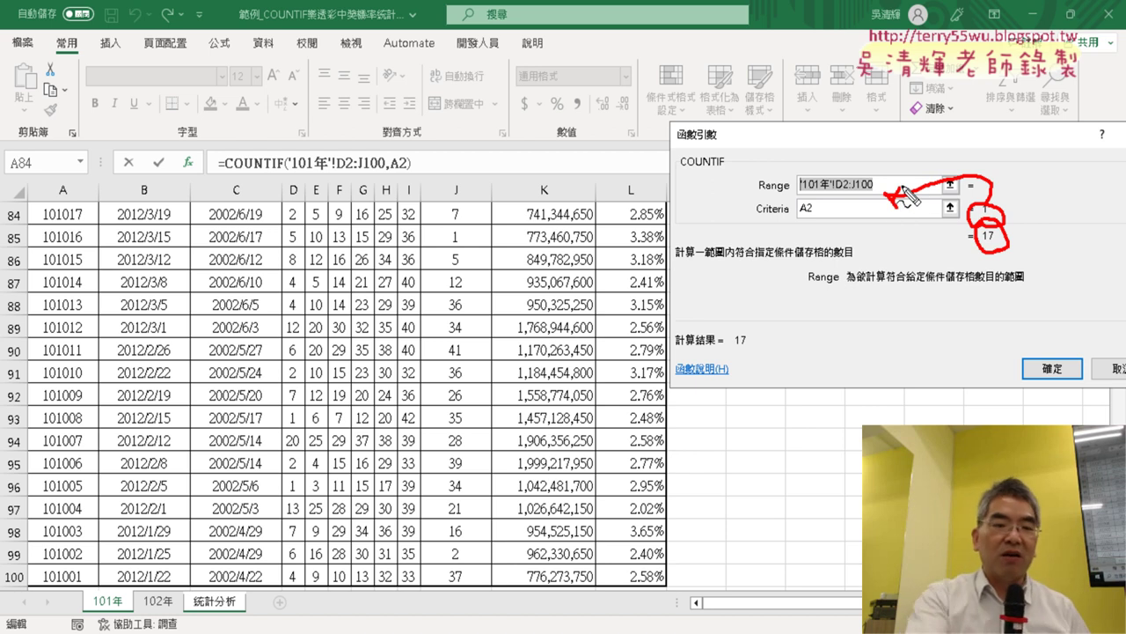
key(Escape)
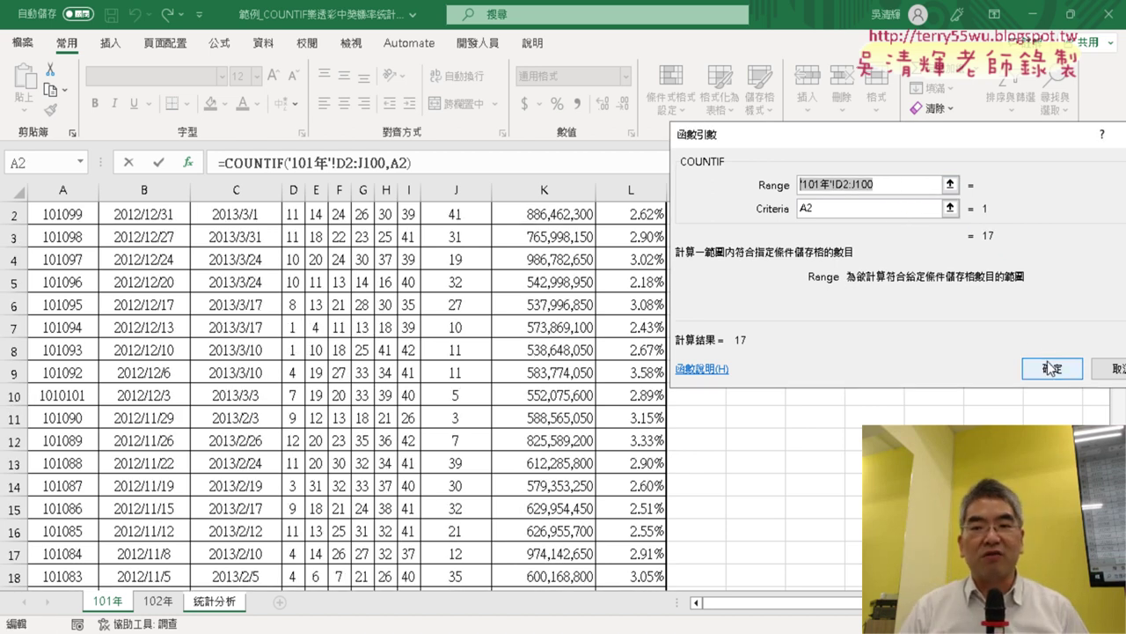
click(1052, 369)
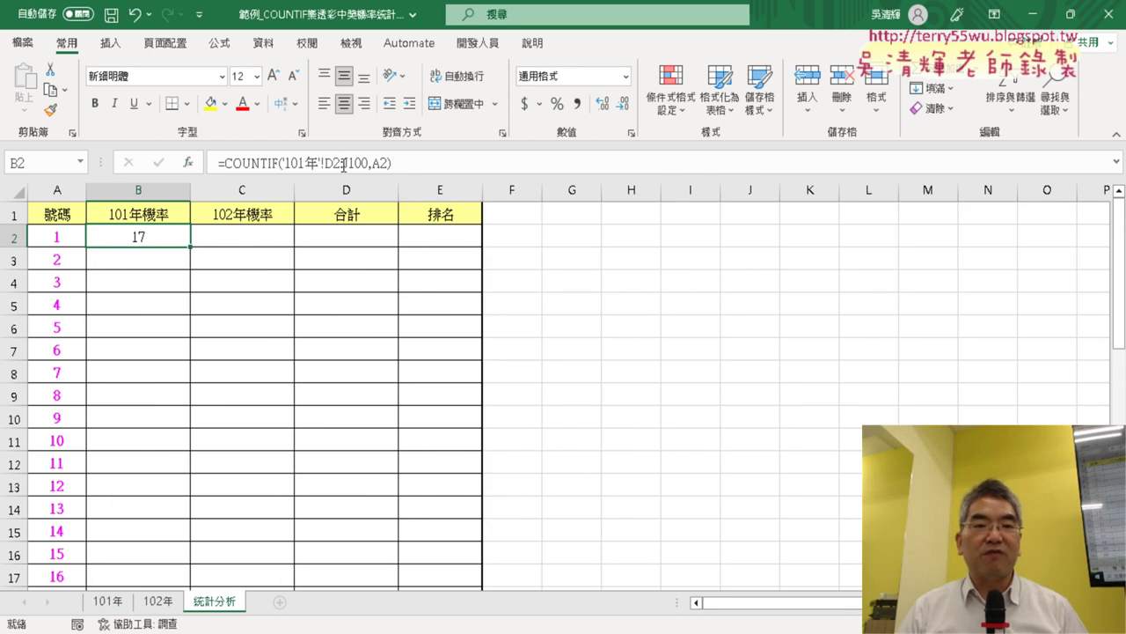
click(251, 160)
click(188, 163)
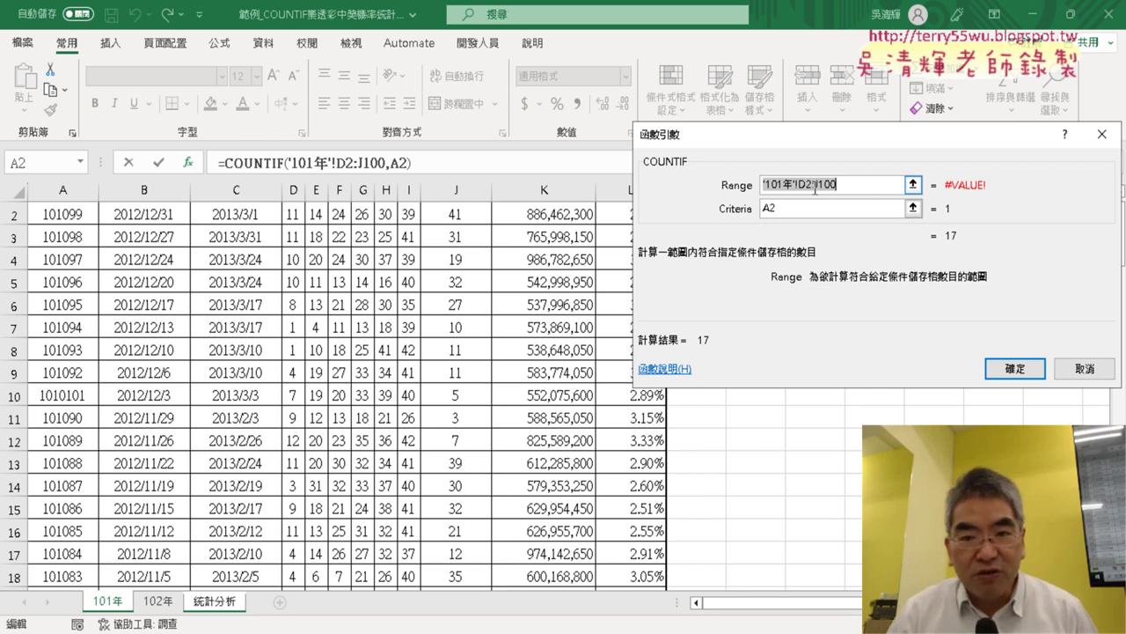
- Try adding $ signs to make the D2:J100 range absolute, then cancel without saving
click(809, 187)
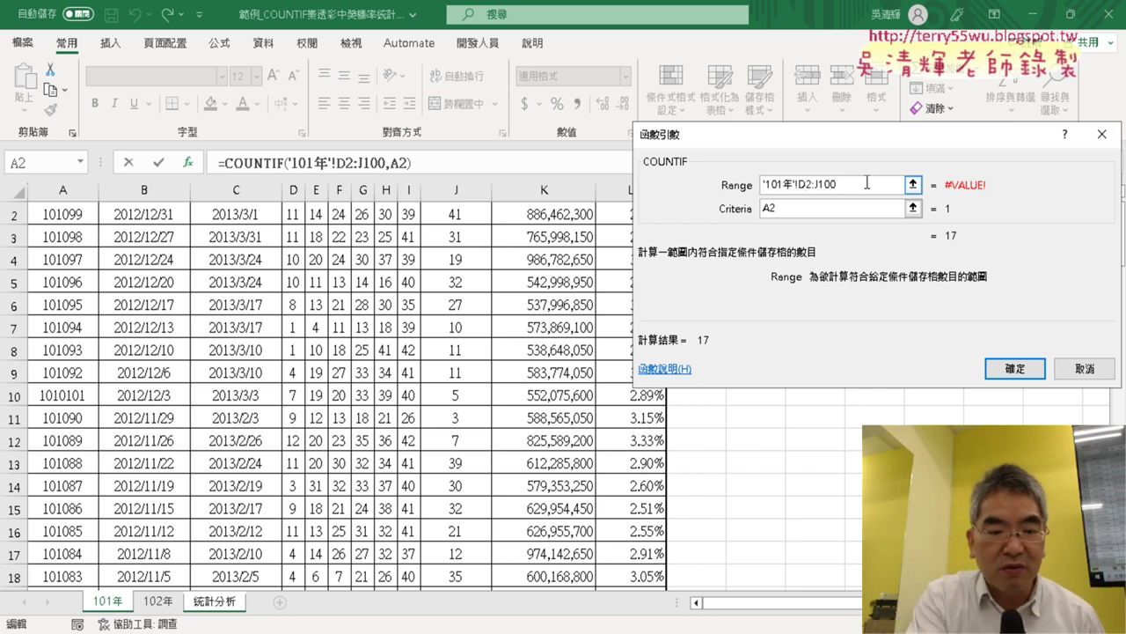
text($2:J)
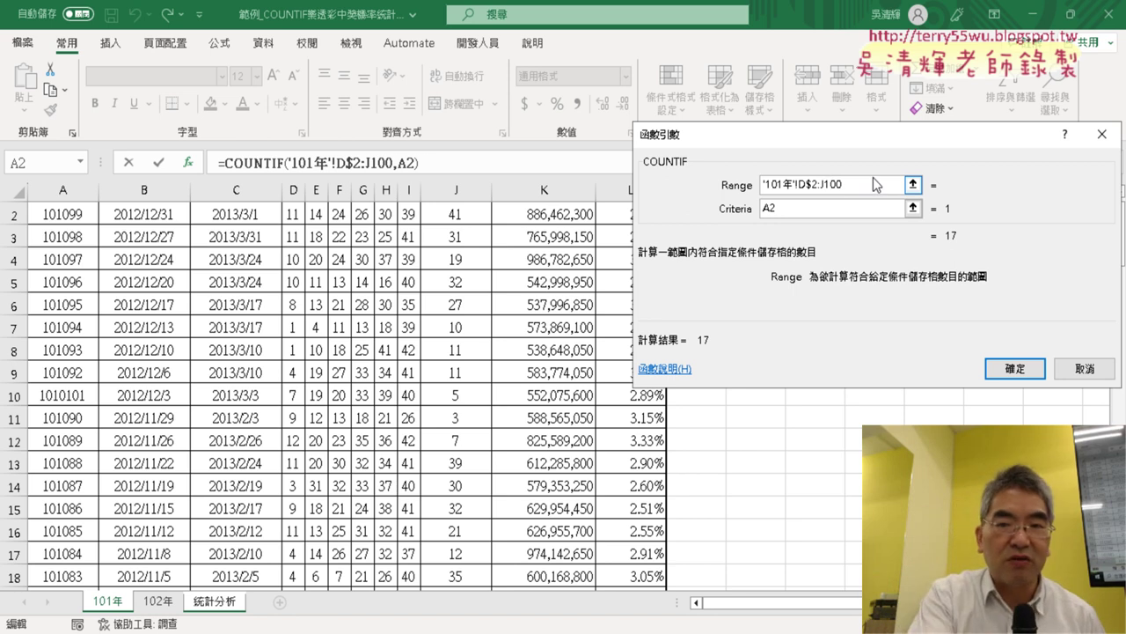
text($)
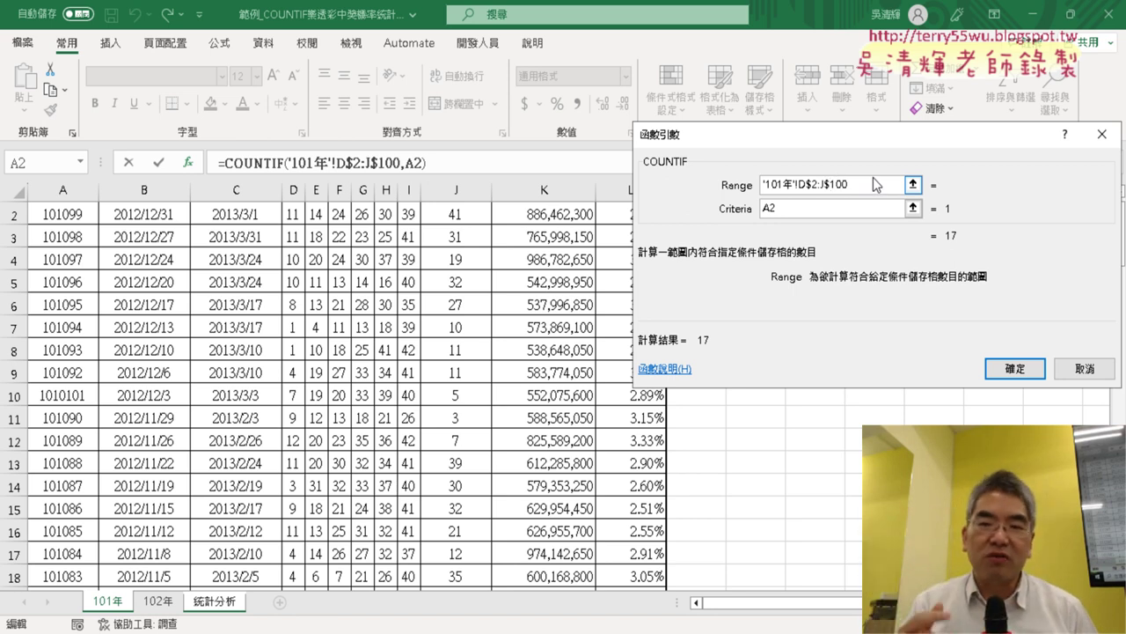
click(1086, 369)
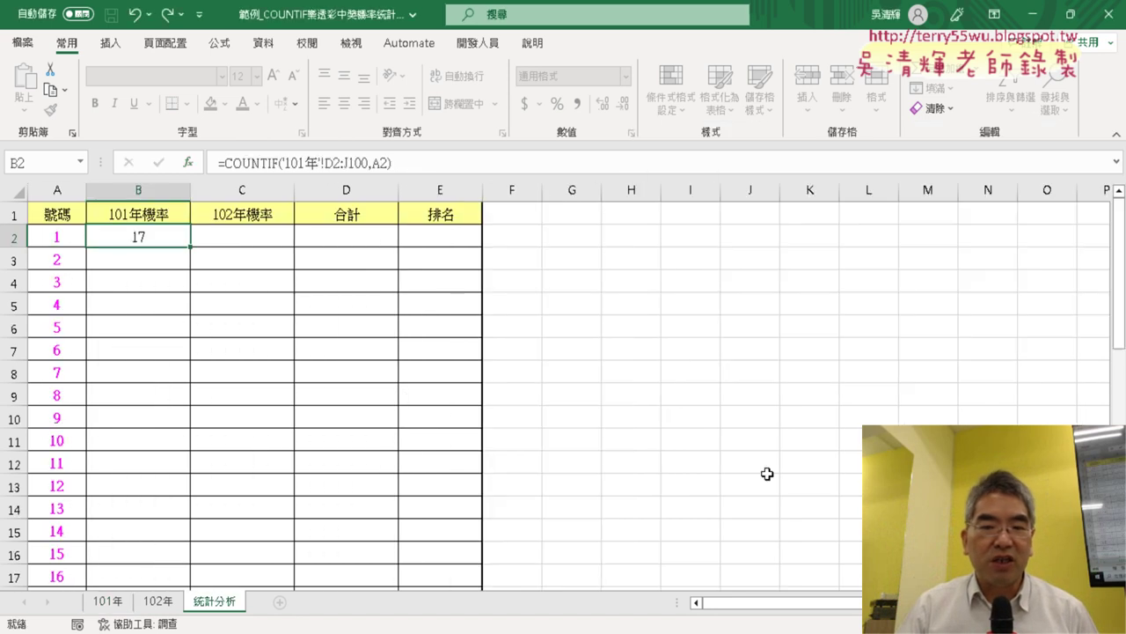
click(107, 602)
scroll(483, 405, up, 1)
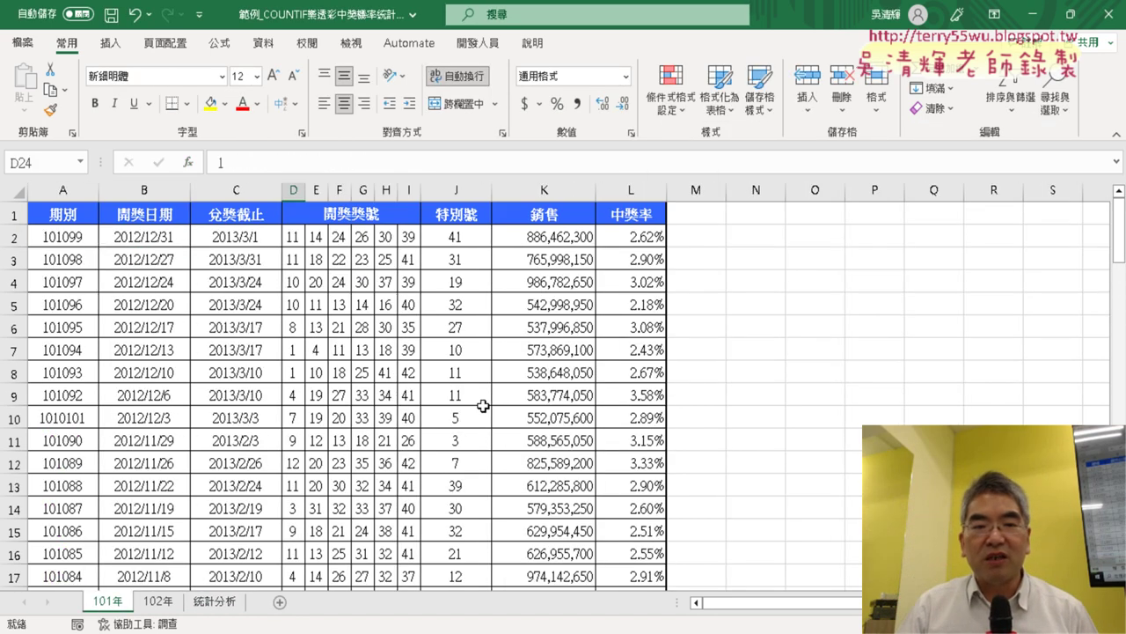
drag(292, 237, 454, 234)
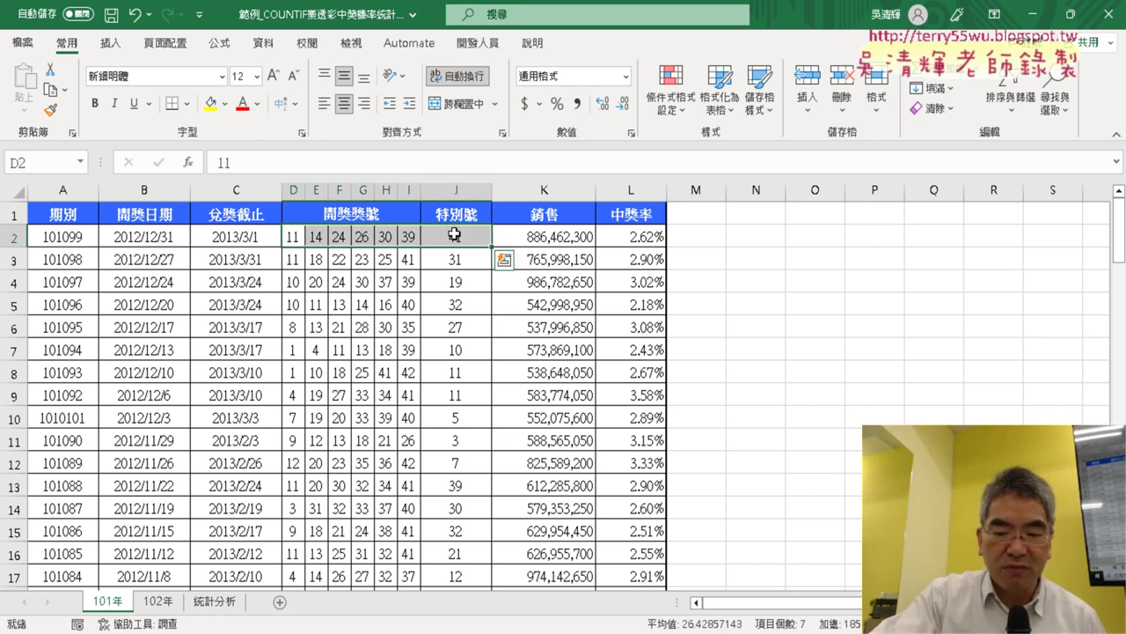
key(ctrl+shift+Down)
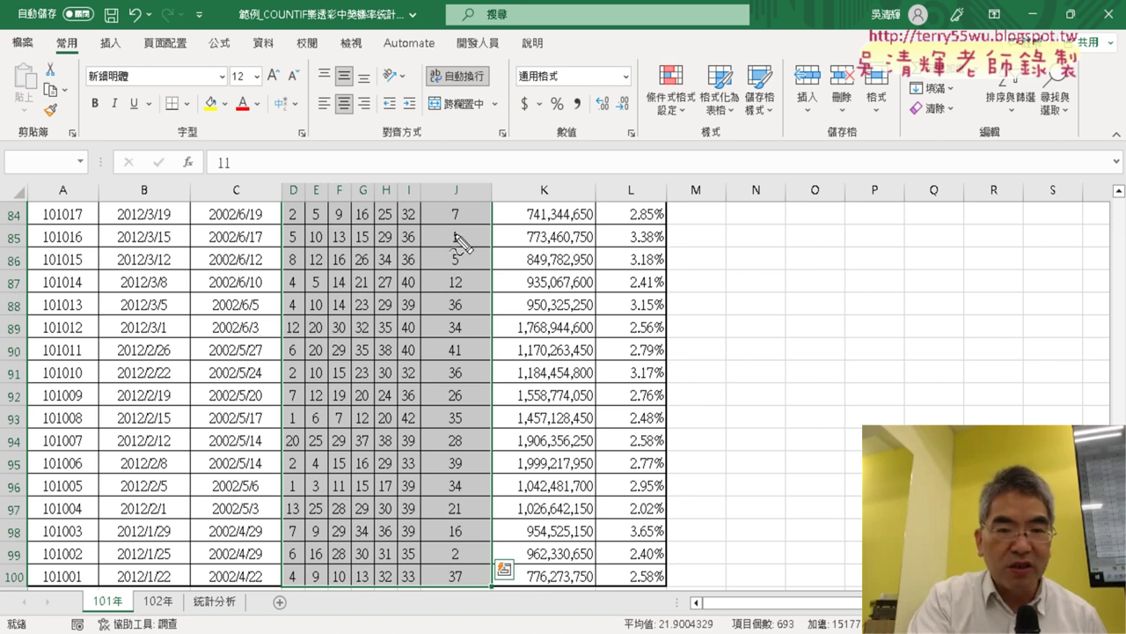
mouse_move(459, 517)
mouse_down()
mouse_move(479, 308)
mouse_move(442, 499)
mouse_up()
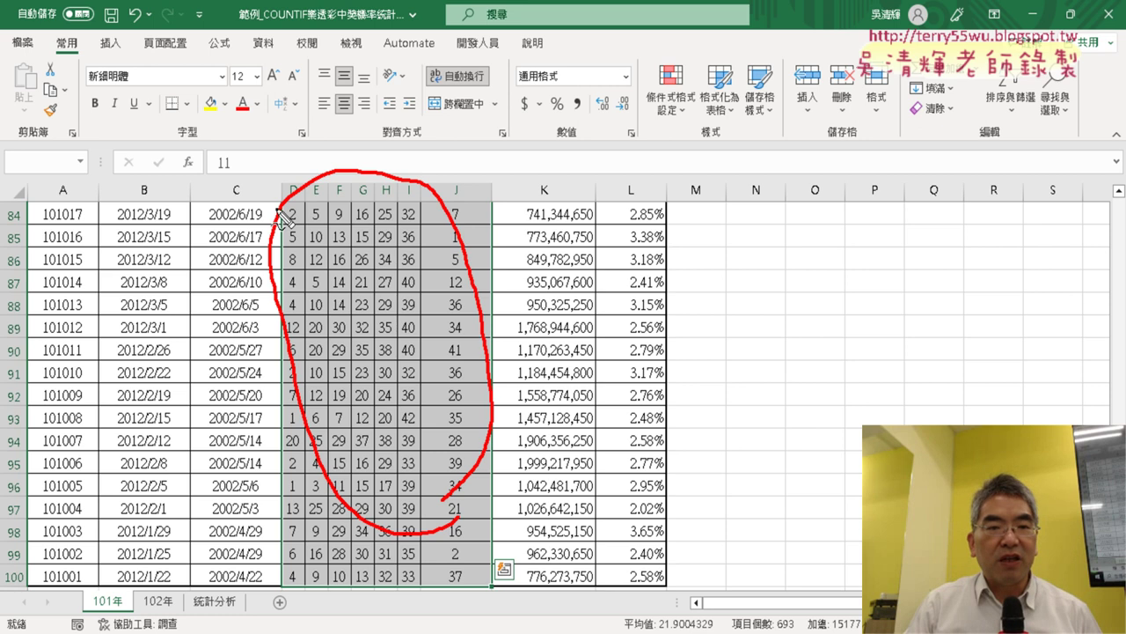
mouse_move(280, 213)
mouse_down()
mouse_move(101, 162)
mouse_move(99, 173)
mouse_up()
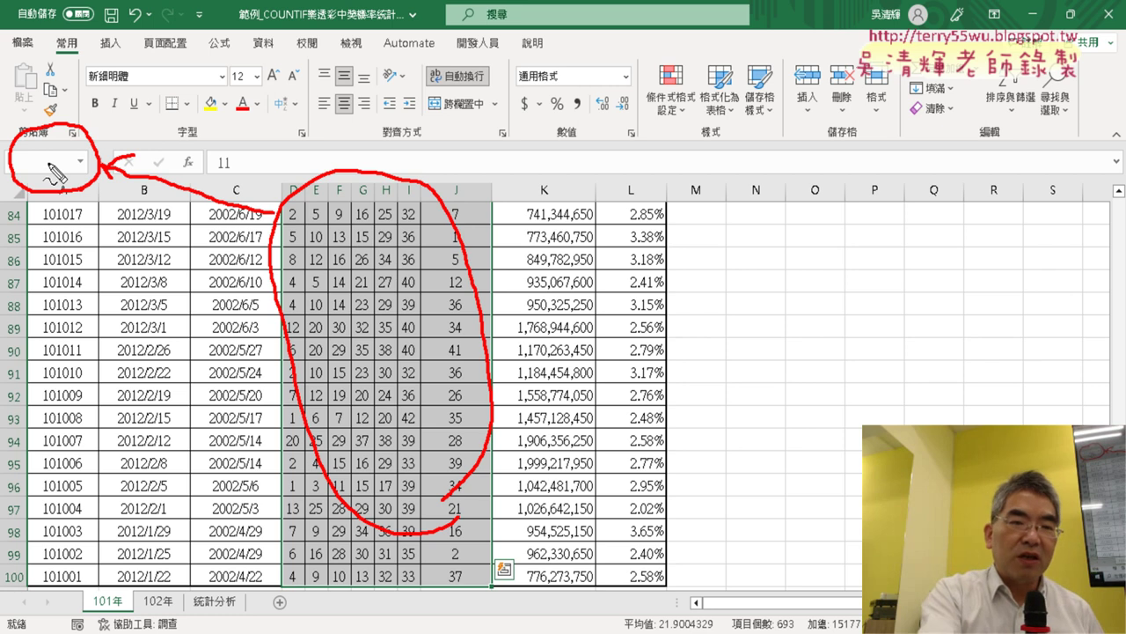
key(Escape)
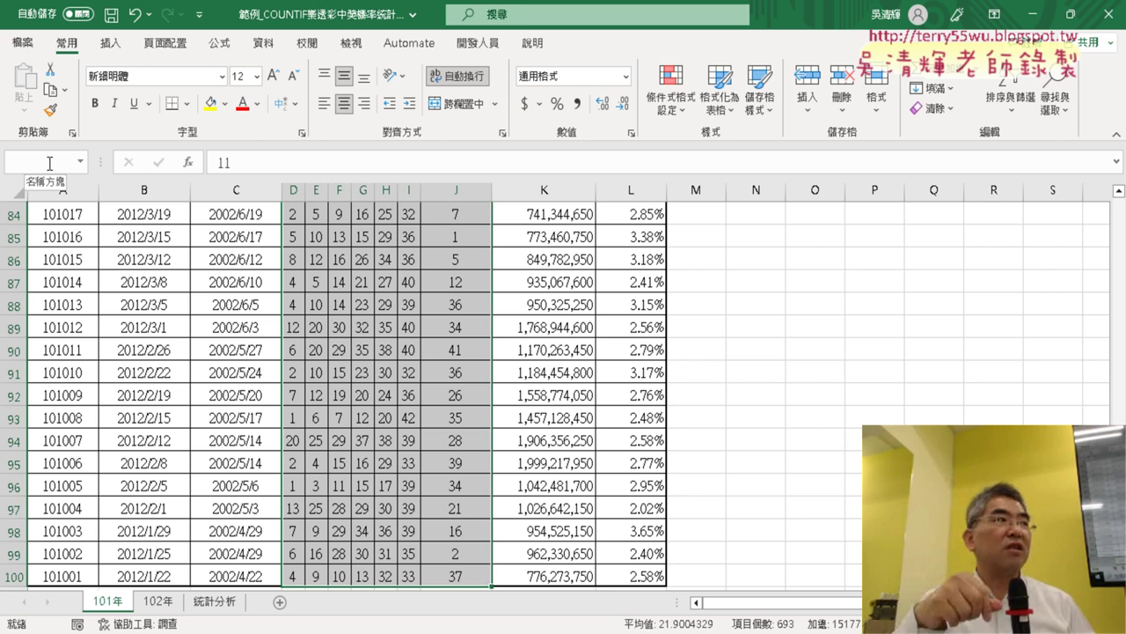
- Enter 開獎101 in the Name Box to name the selected D2:J100 range
click(49, 163)
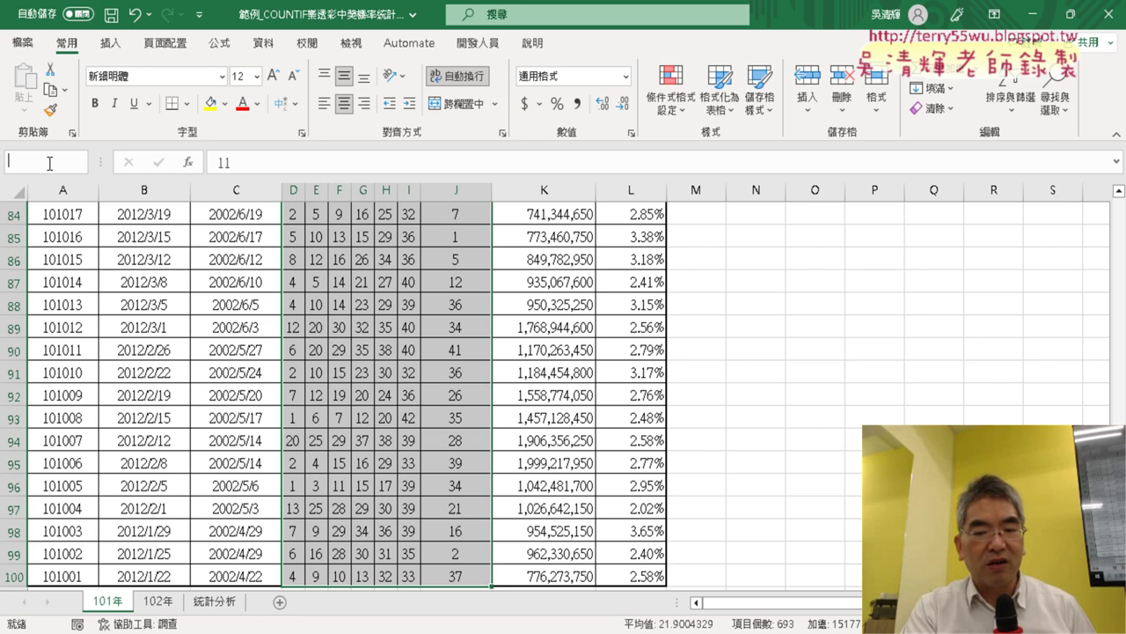
text(d)
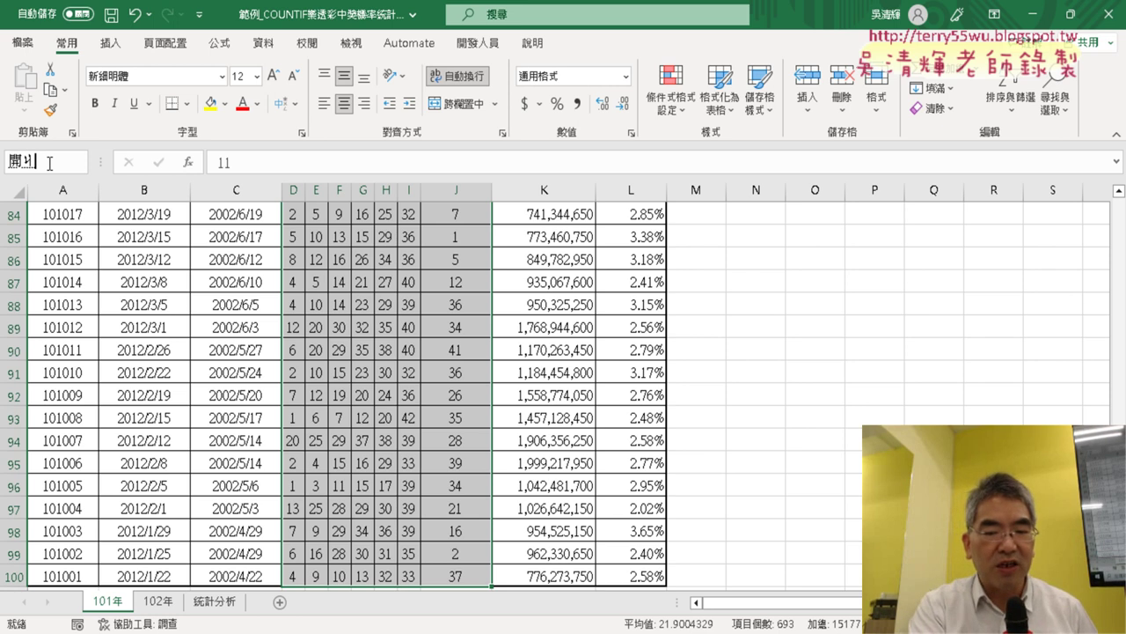
text(3)
key(Return)
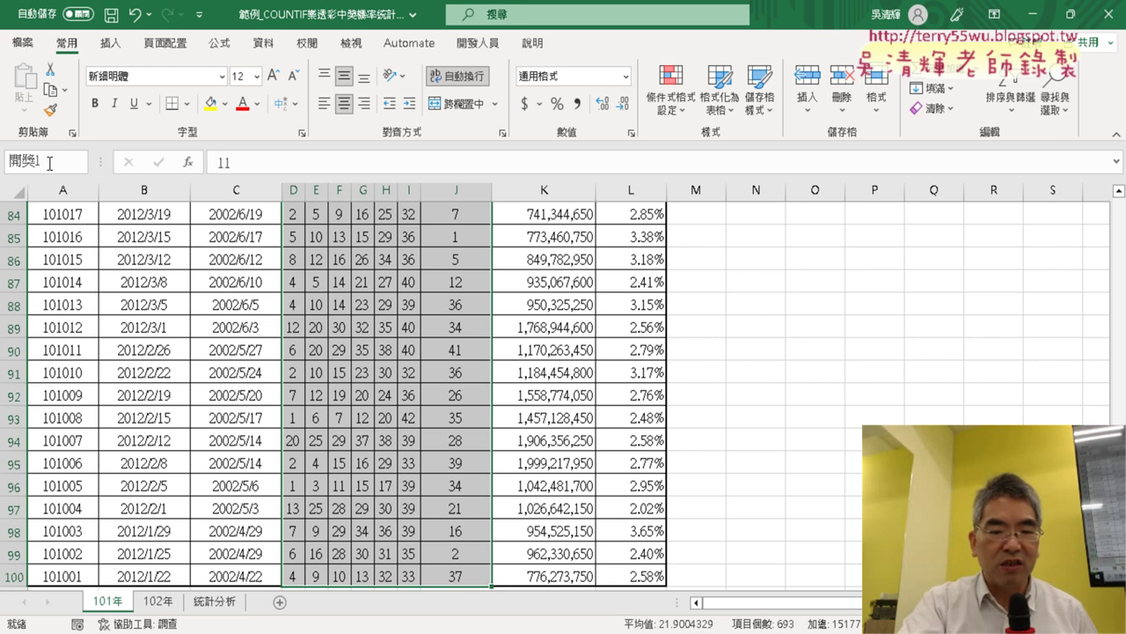
text(01)
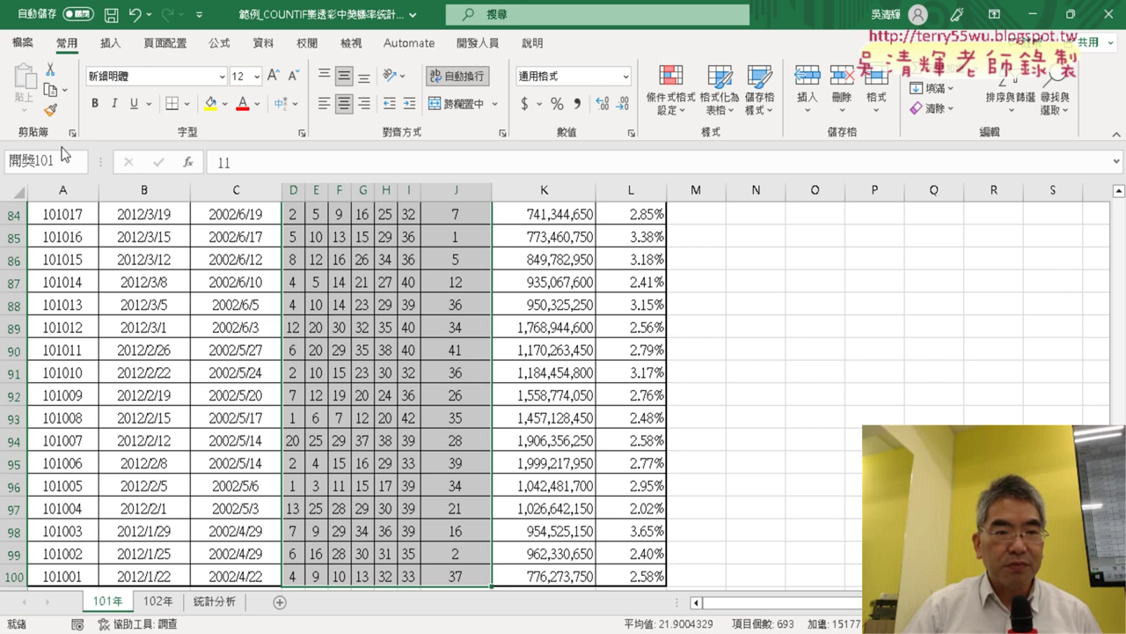
drag(69, 162, 4, 162)
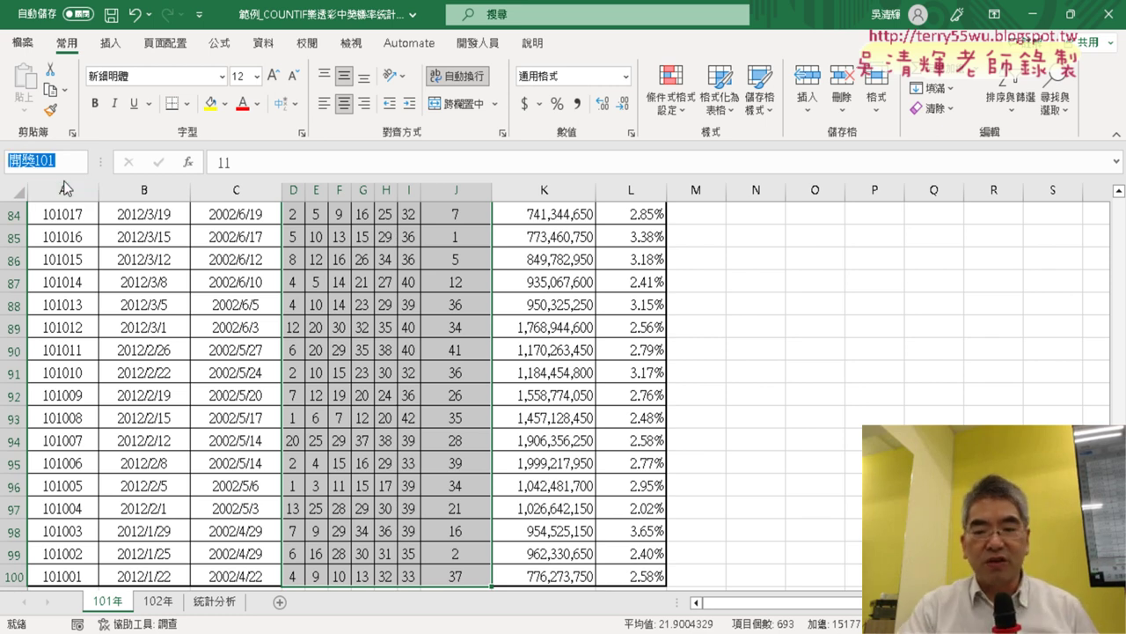
key(Right)
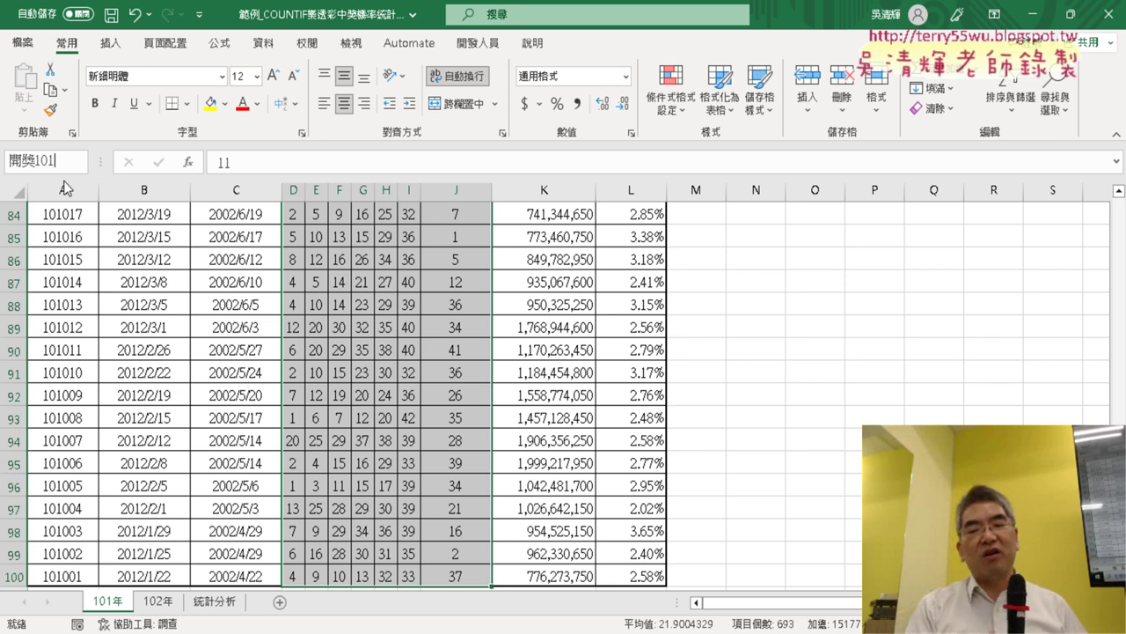
key(Return)
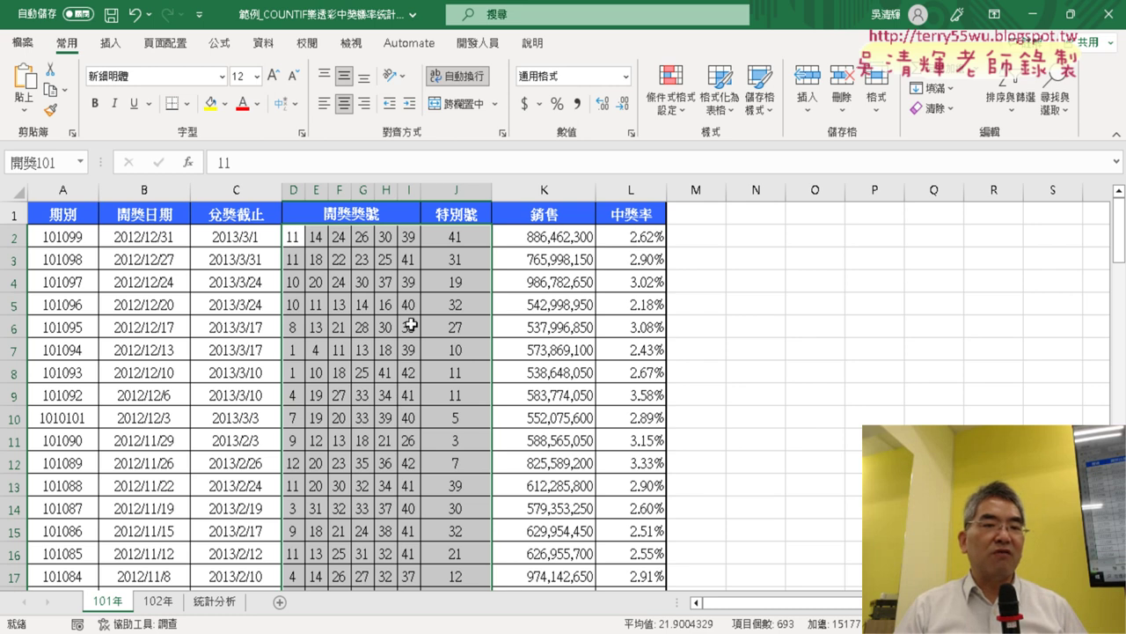
- Select the 102年 sheet's draws from D2:J2 down to the last row, name them 開獎102, and return to 101年
click(159, 601)
drag(293, 243, 456, 237)
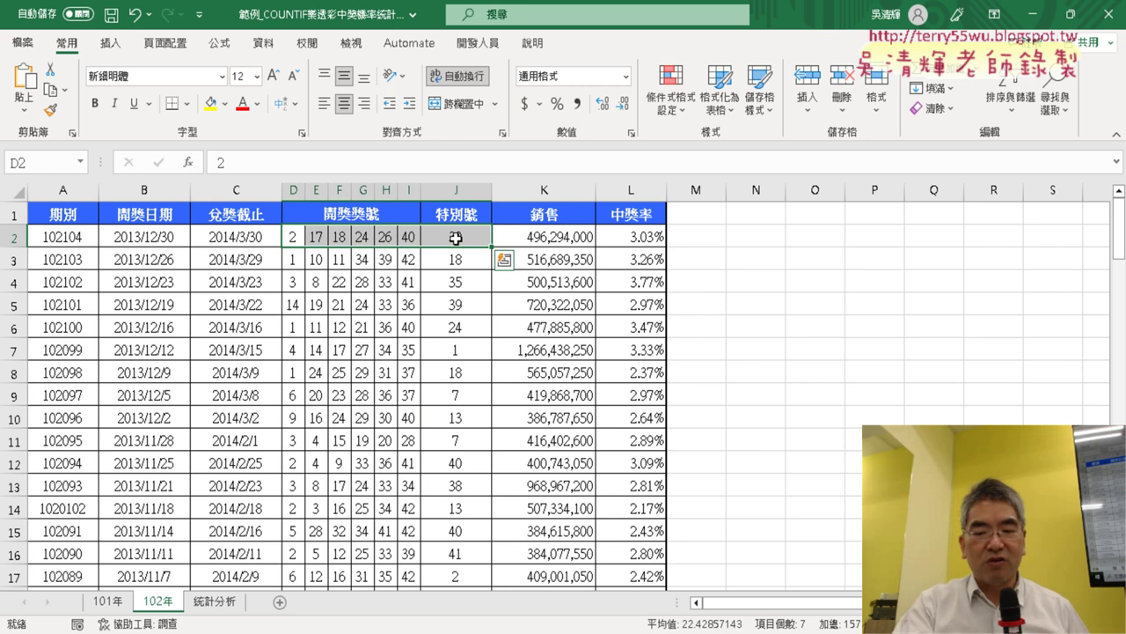
key(ctrl+shift+Down)
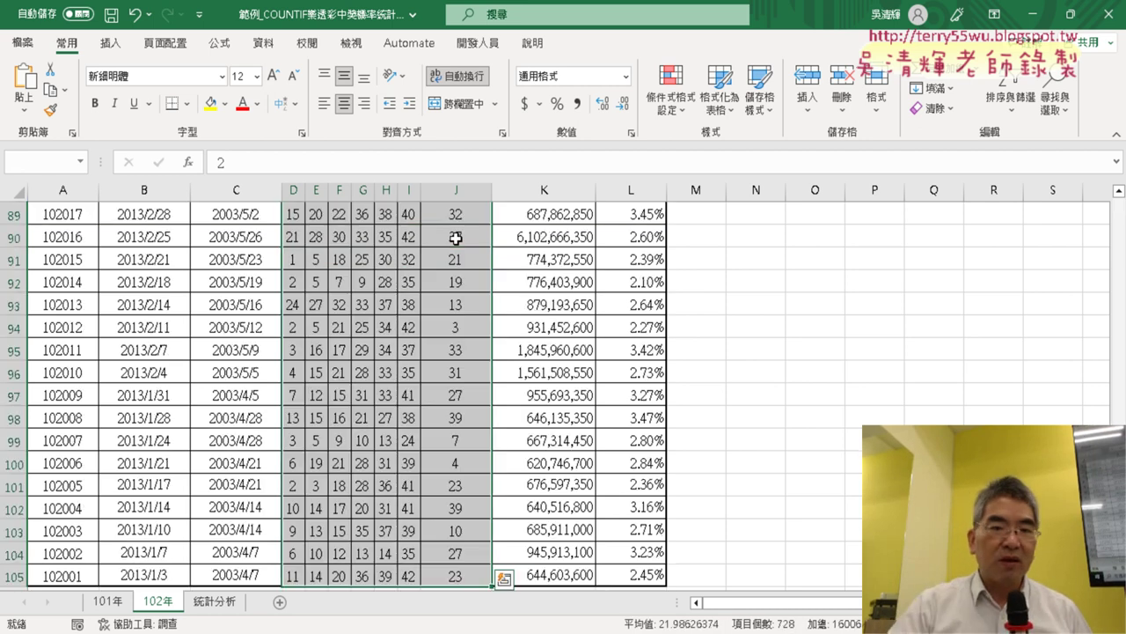
click(56, 166)
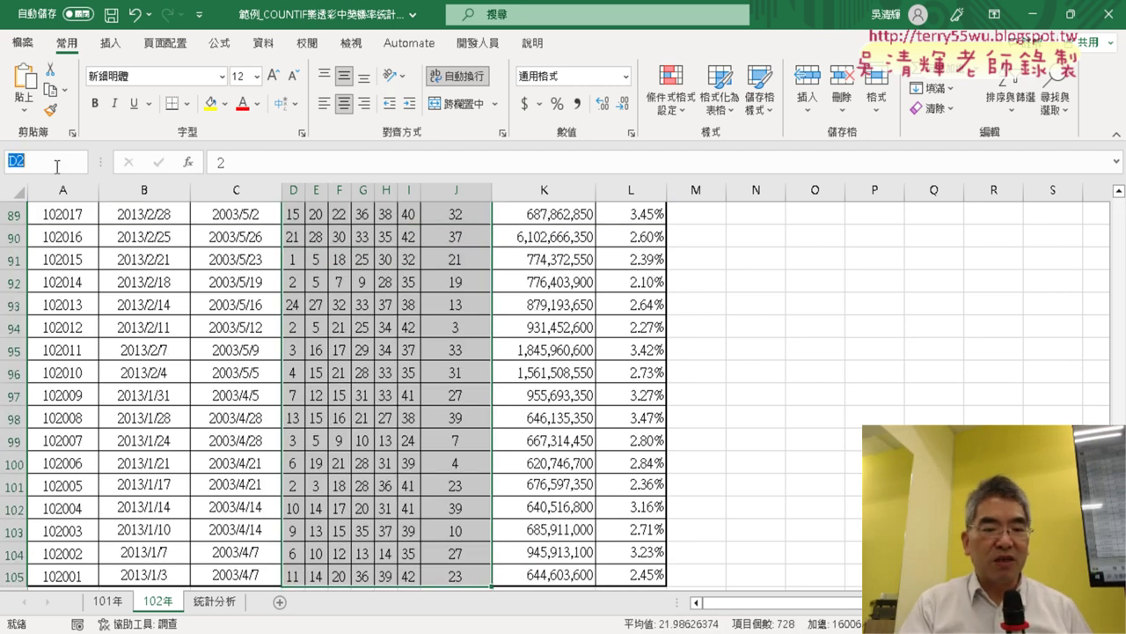
text(開獎101)
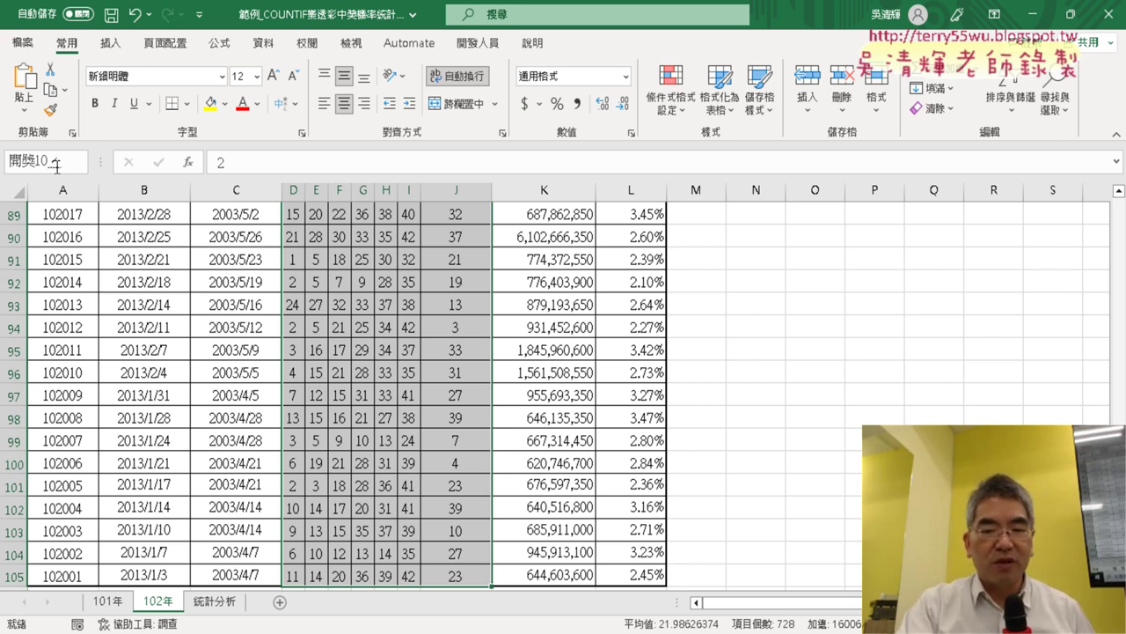
text(2)
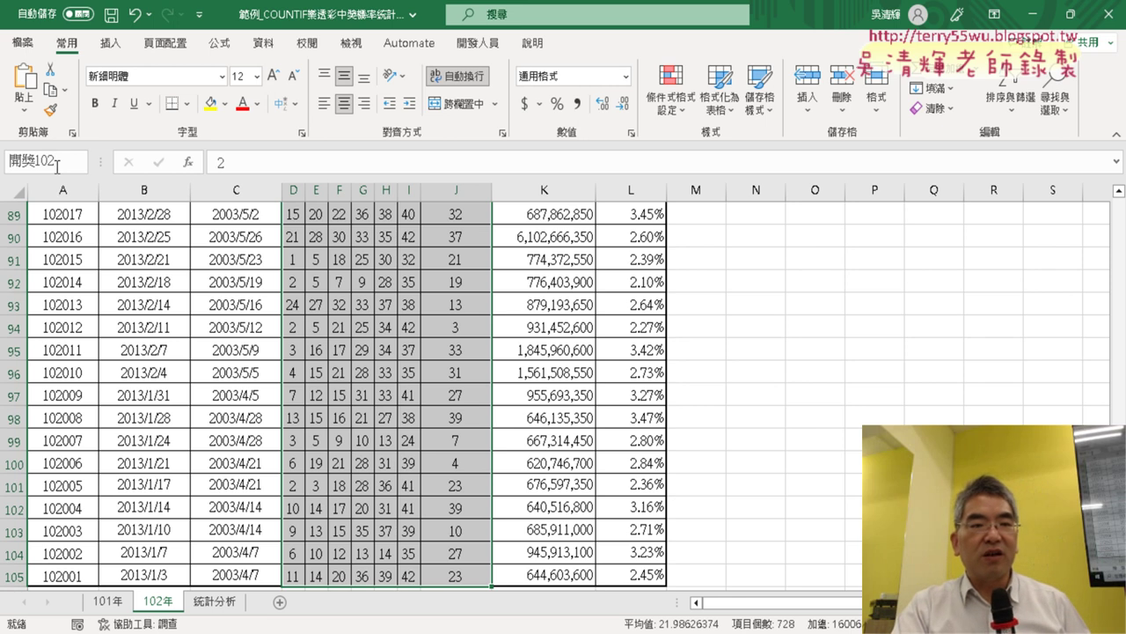
key(Return)
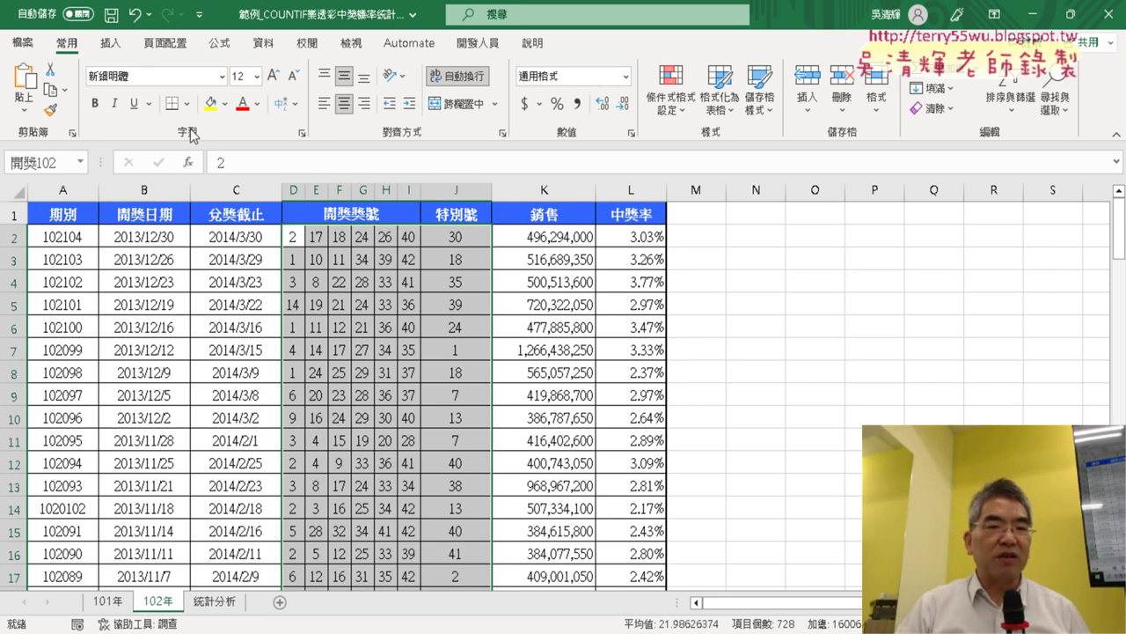
click(110, 604)
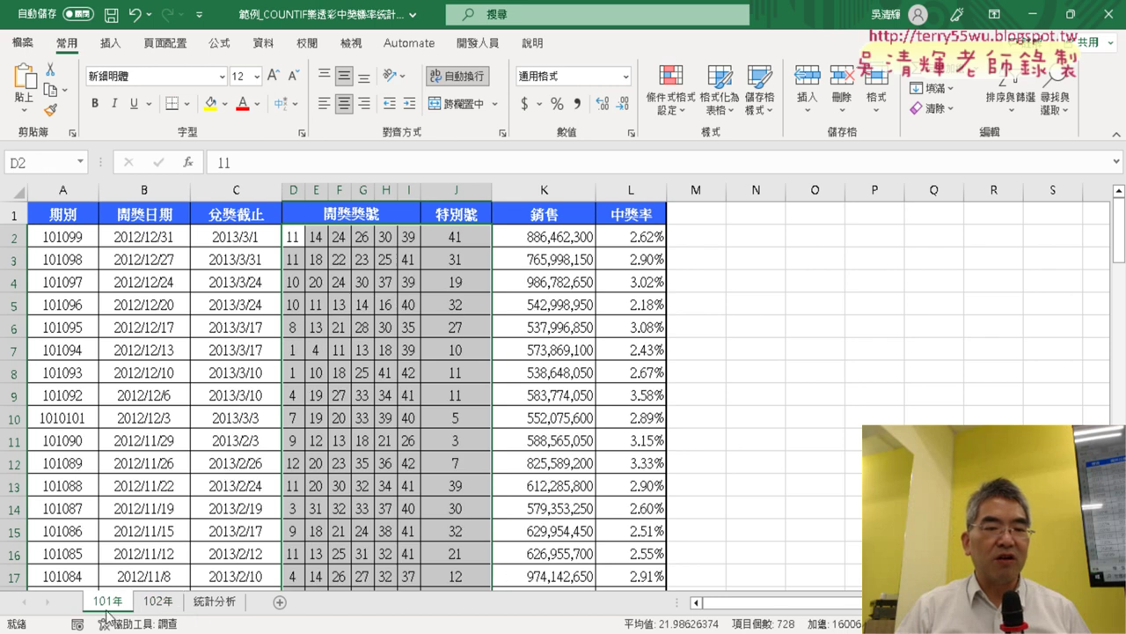
- Reopen B2's COUNTIF arguments on 統計分析, clear the Range text, and list defined names with F3
click(220, 602)
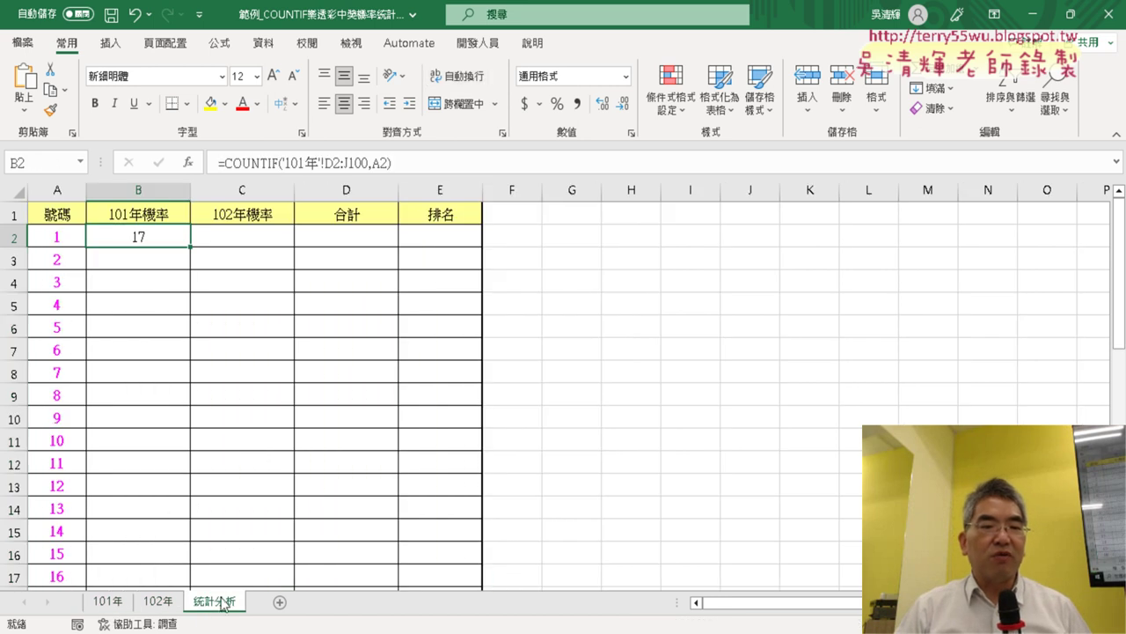
click(250, 164)
click(188, 164)
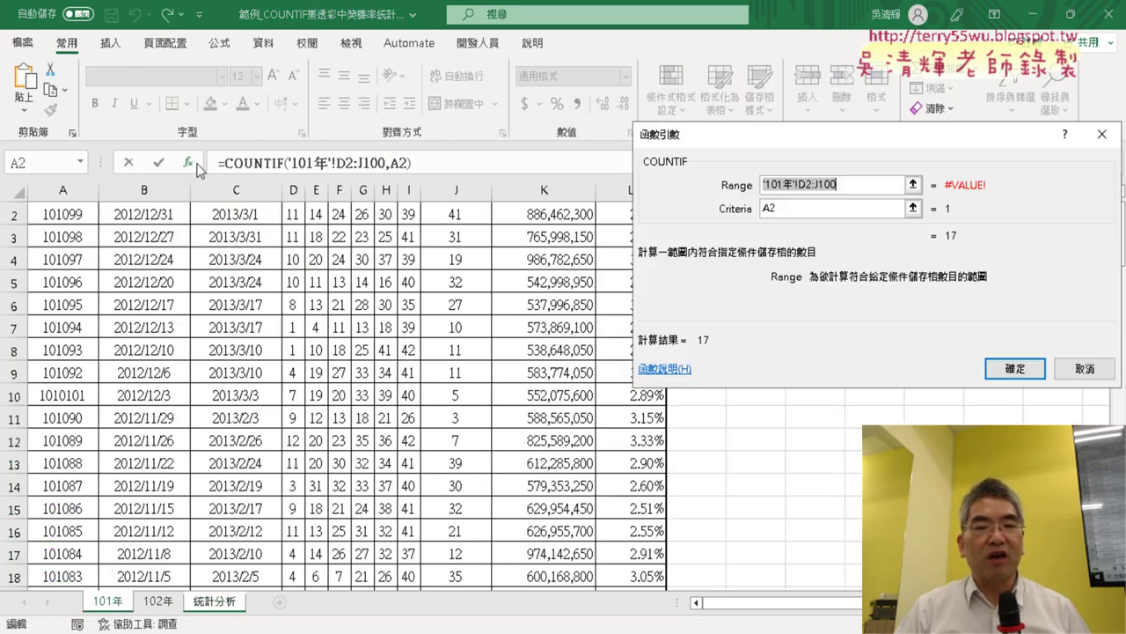
drag(739, 146, 334, 214)
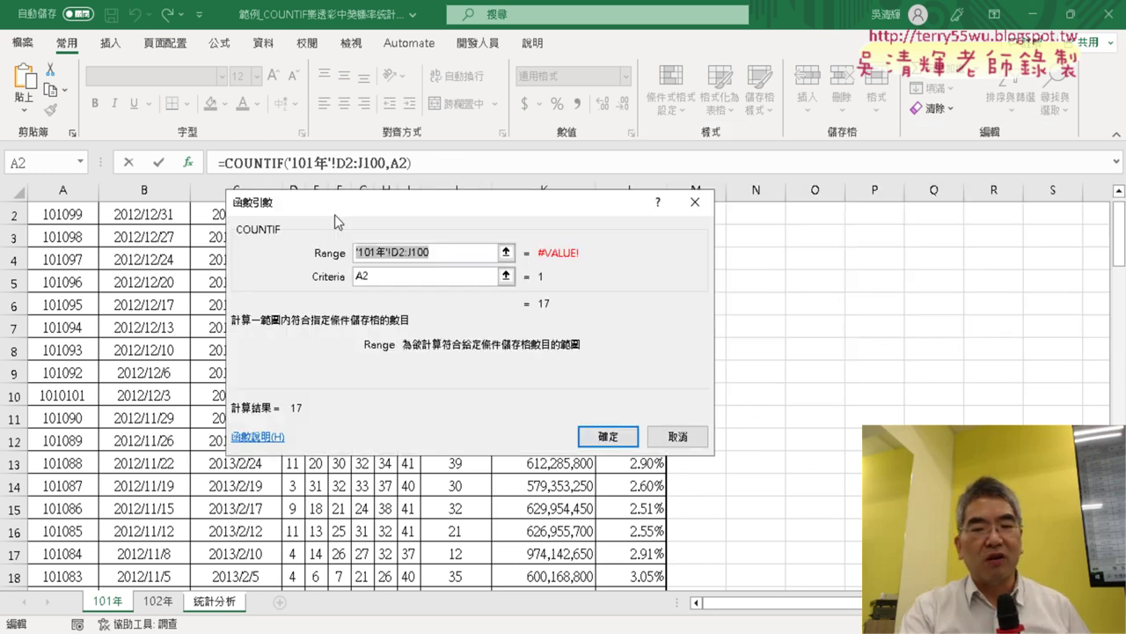
key(BackSpace)
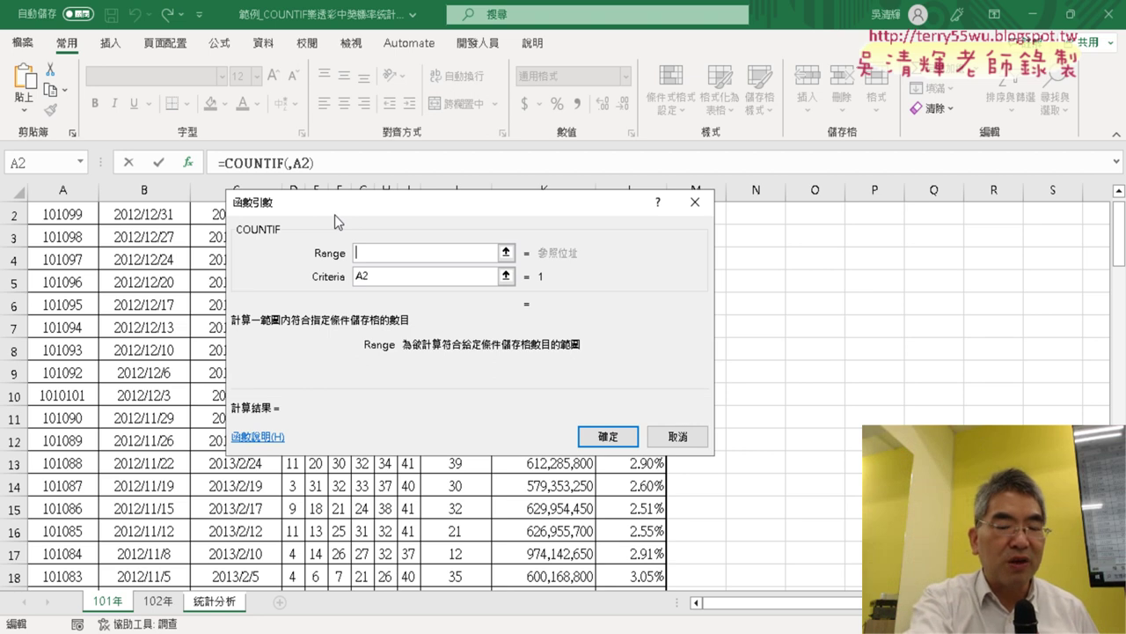
key(F3)
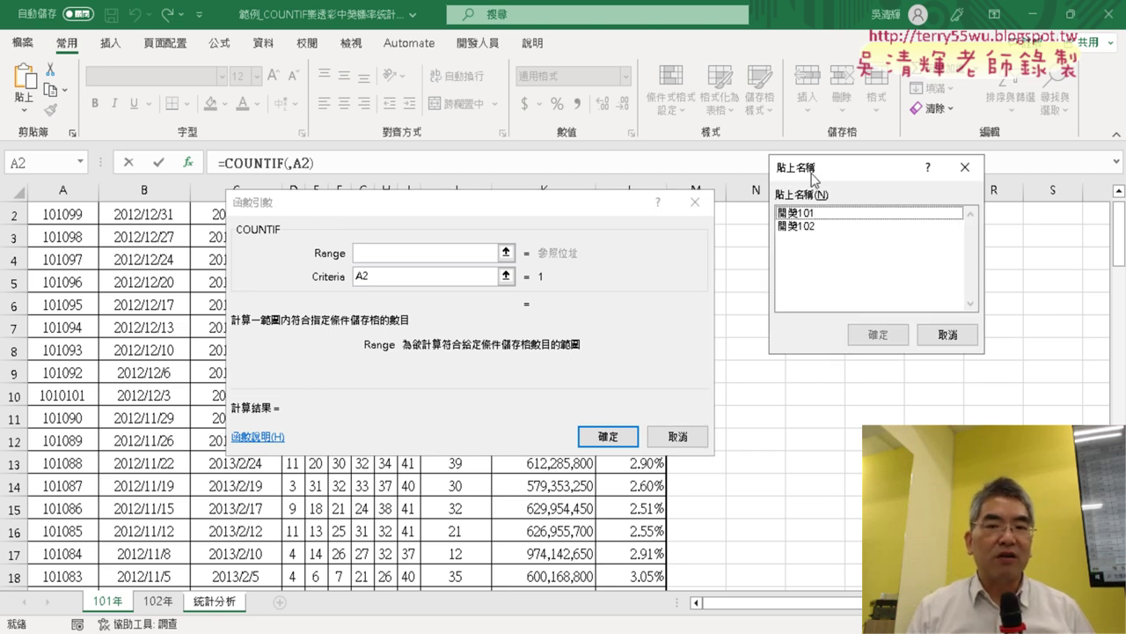
- Insert the named range 開獎101 as B2's COUNTIF range and confirm, keeping the result 17
drag(811, 174, 455, 189)
click(461, 231)
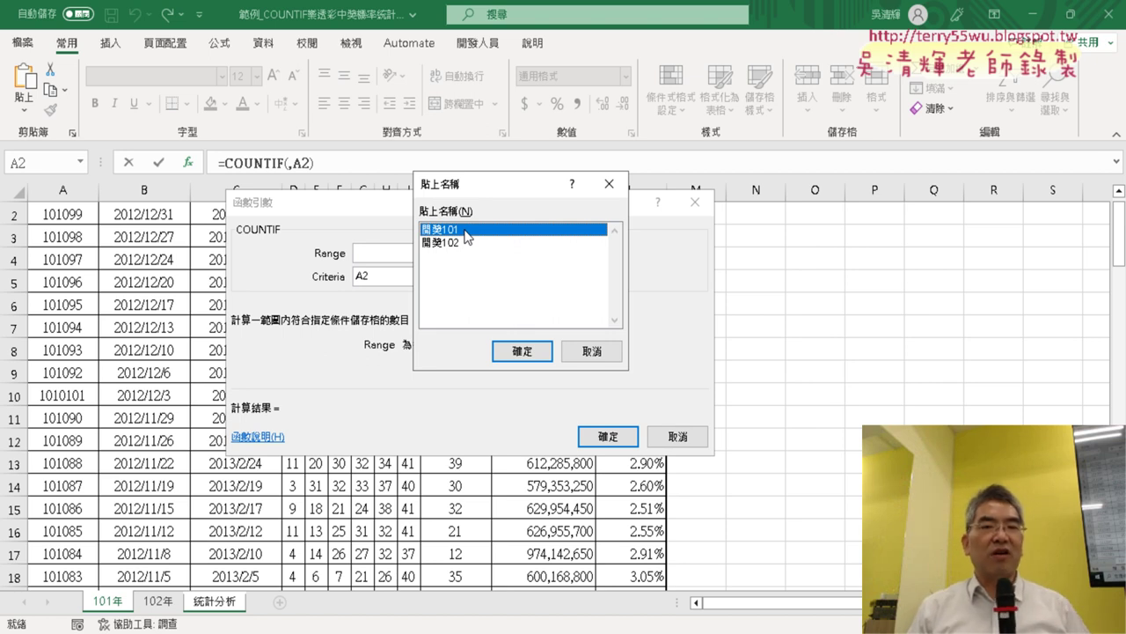
click(523, 351)
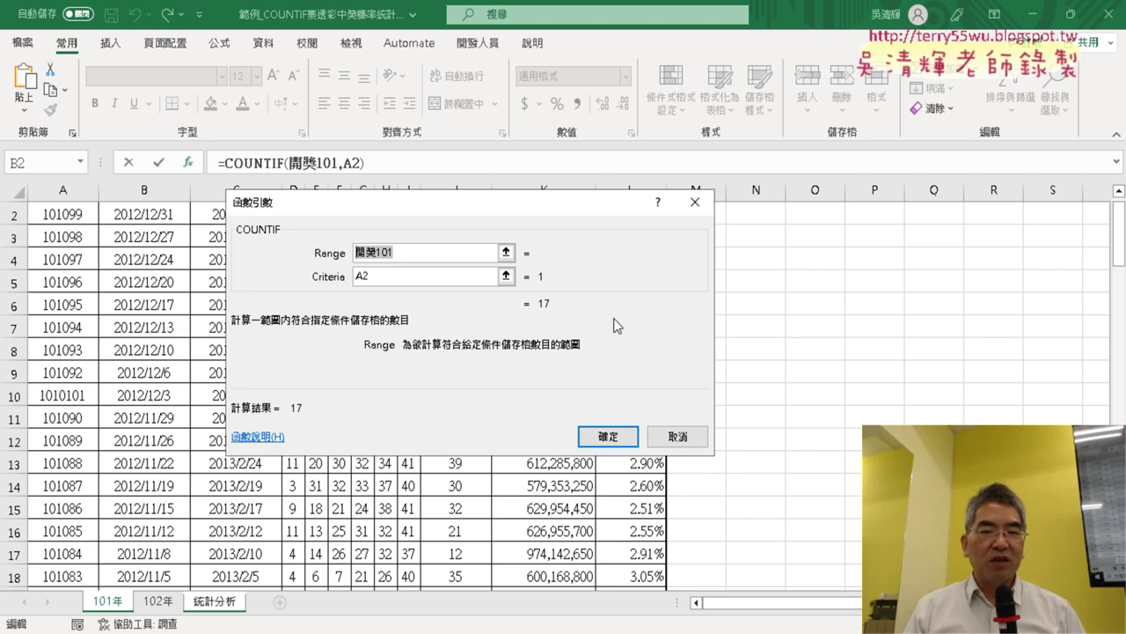
click(616, 432)
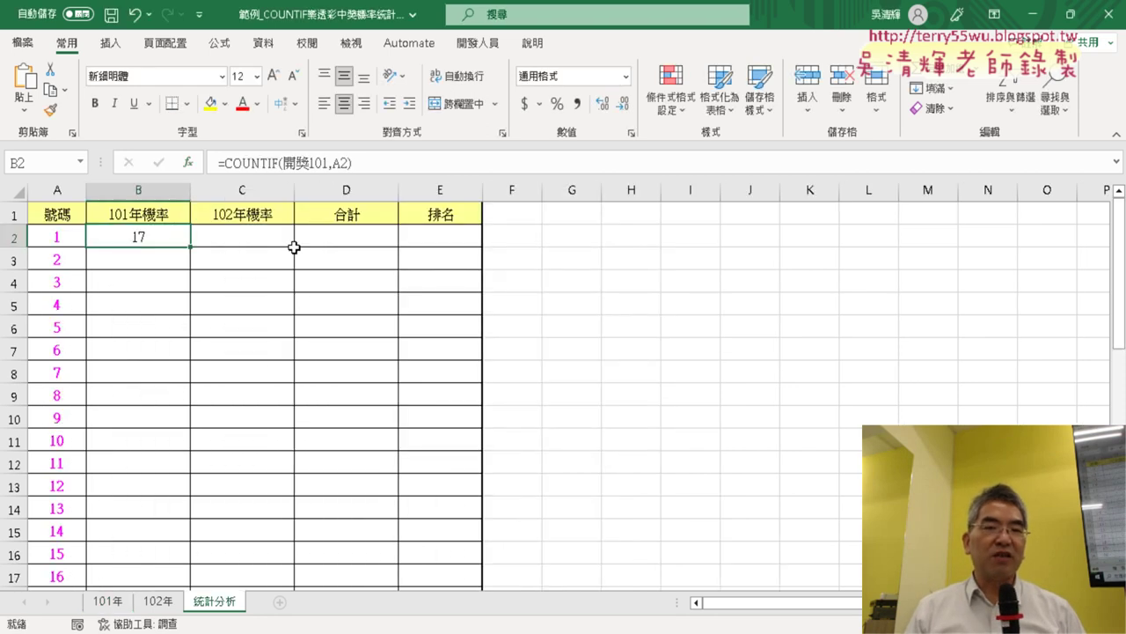
- Fill B2's COUNTIF down column B and review each number's 101 win count, e.g. 13 for 2
double_click(193, 249)
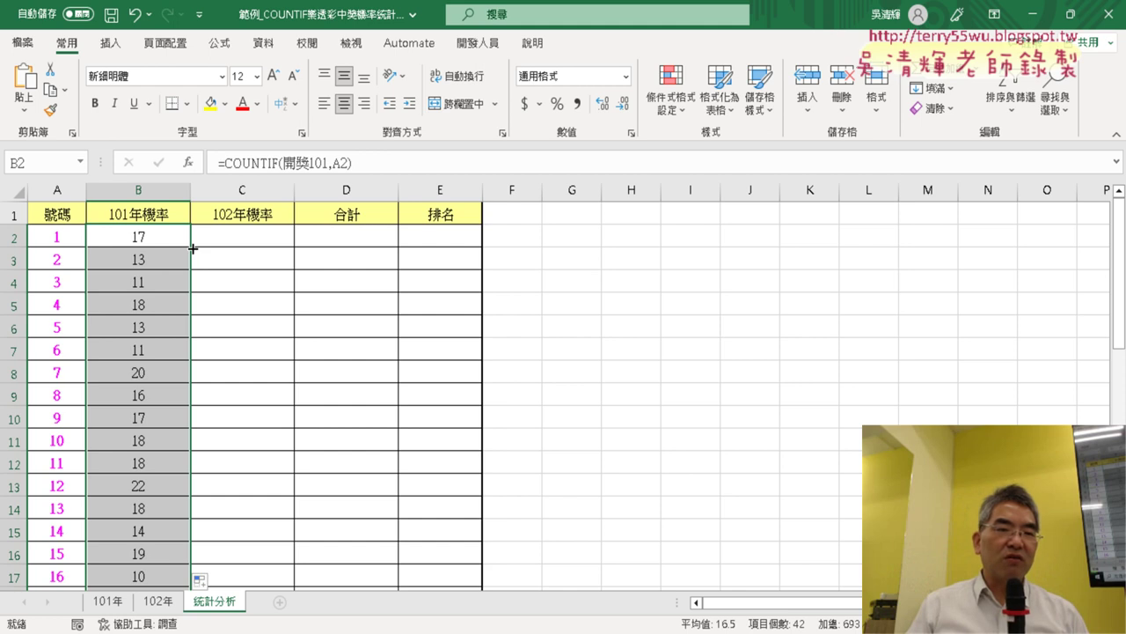
click(157, 238)
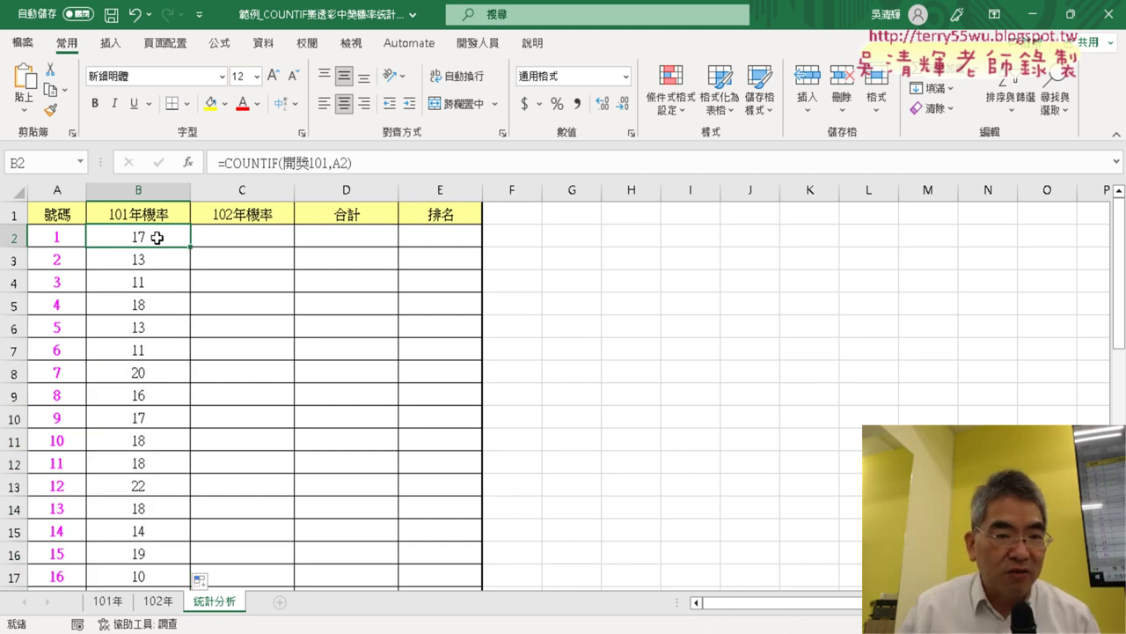
scroll(161, 322, down, 1)
scroll(162, 330, down, 2)
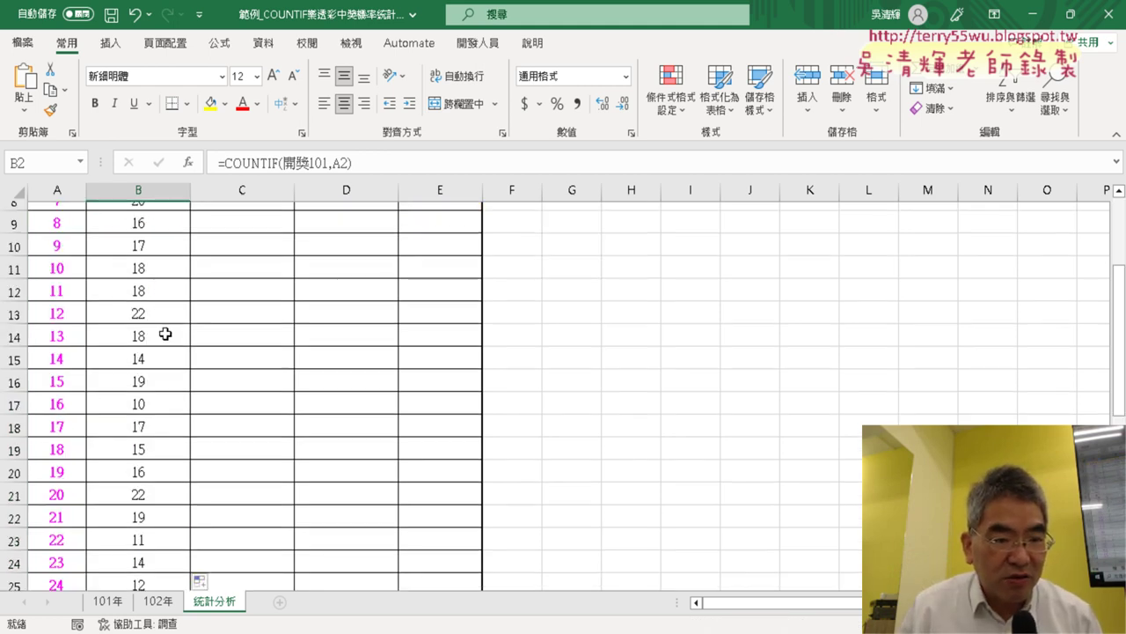
scroll(166, 334, down, 3)
scroll(166, 333, down, 1)
scroll(166, 333, down, 1)
scroll(165, 334, down, 2)
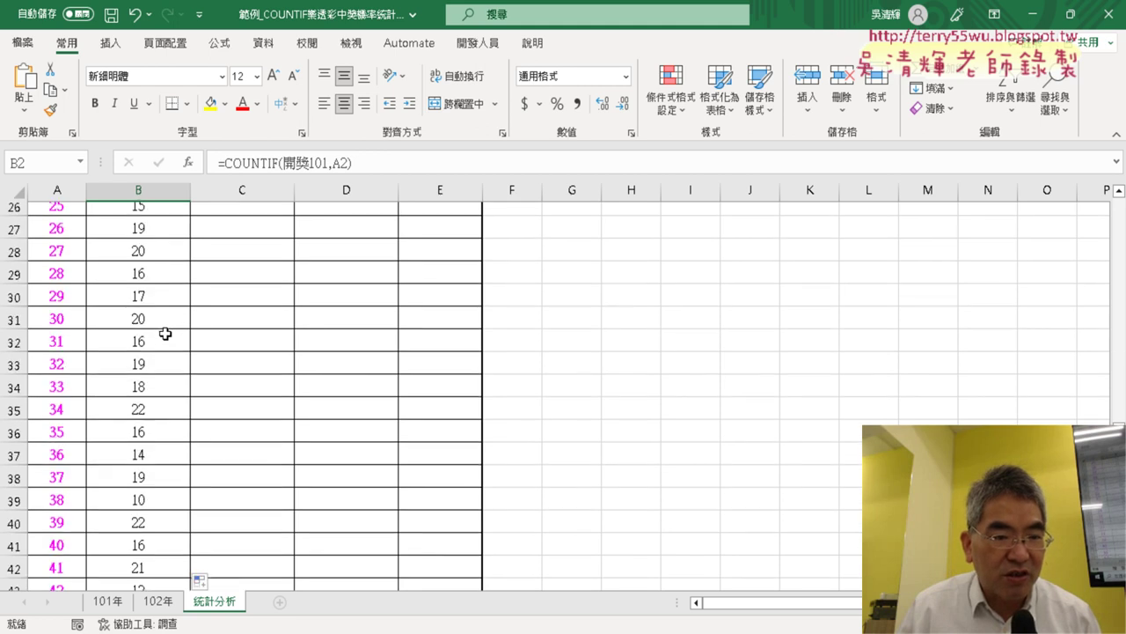
scroll(165, 333, down, 2)
scroll(167, 334, up, 5)
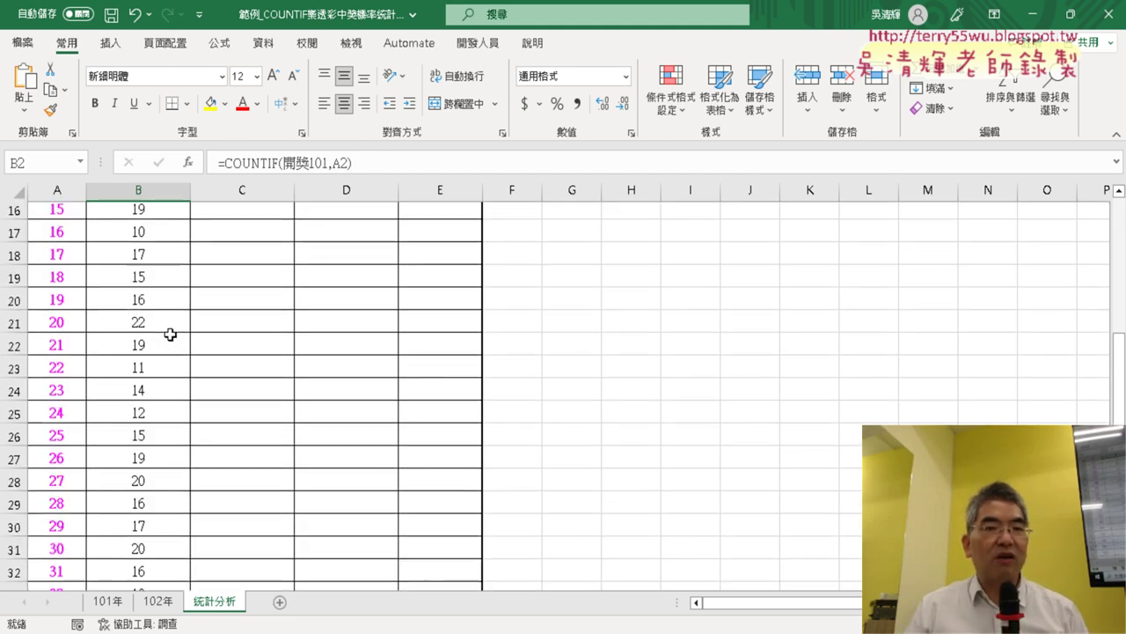
scroll(169, 334, up, 5)
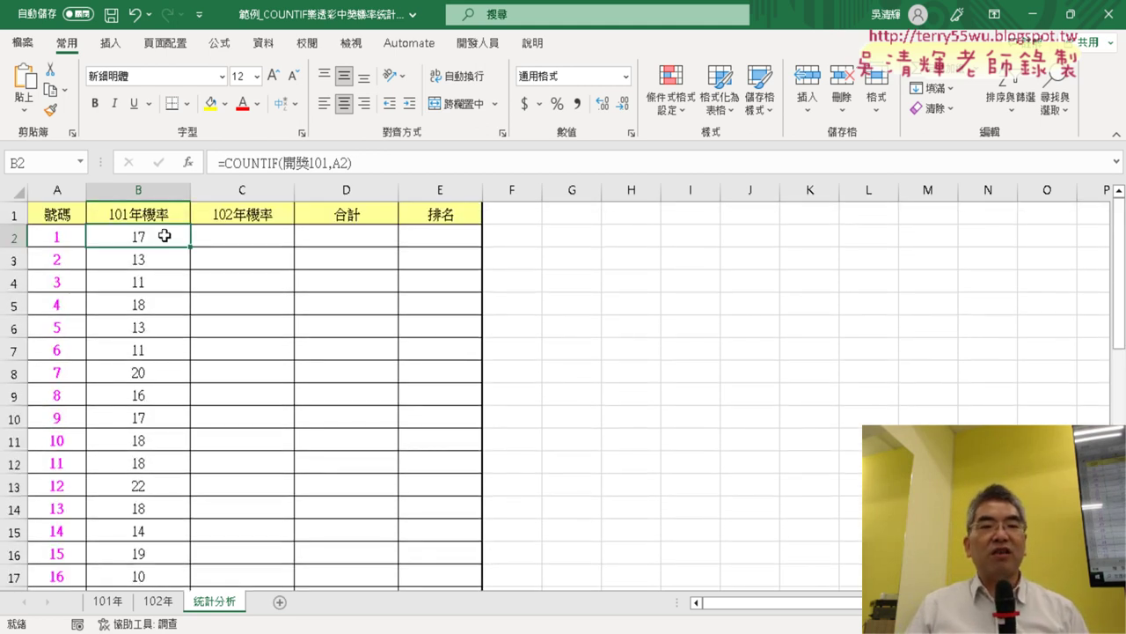
click(455, 161)
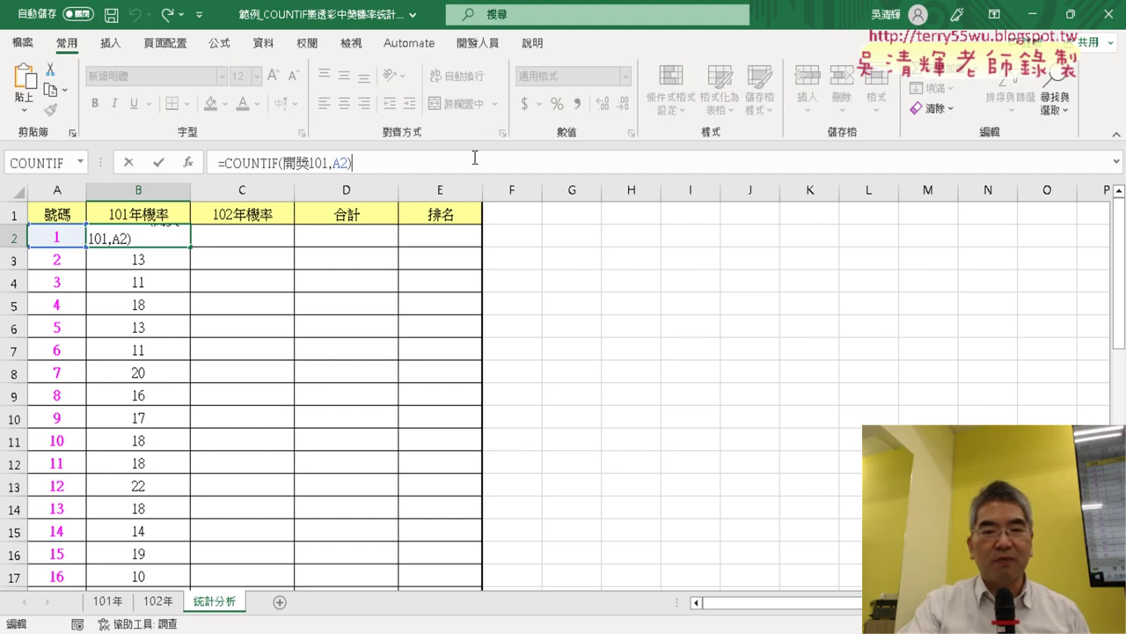
text(/)
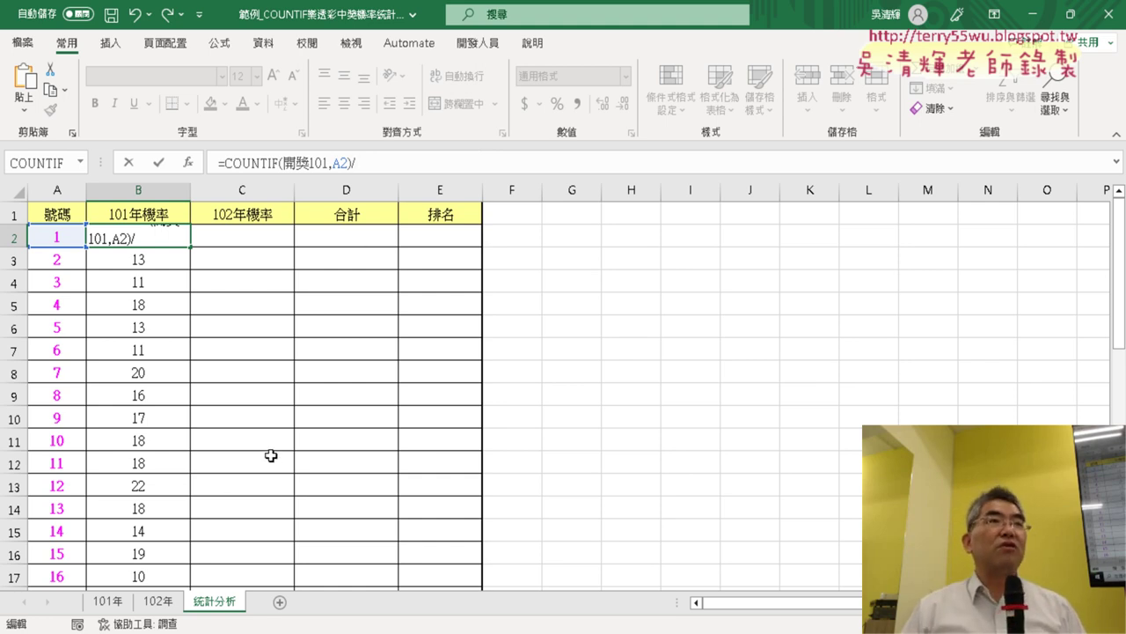
click(109, 601)
scroll(243, 415, up, 1)
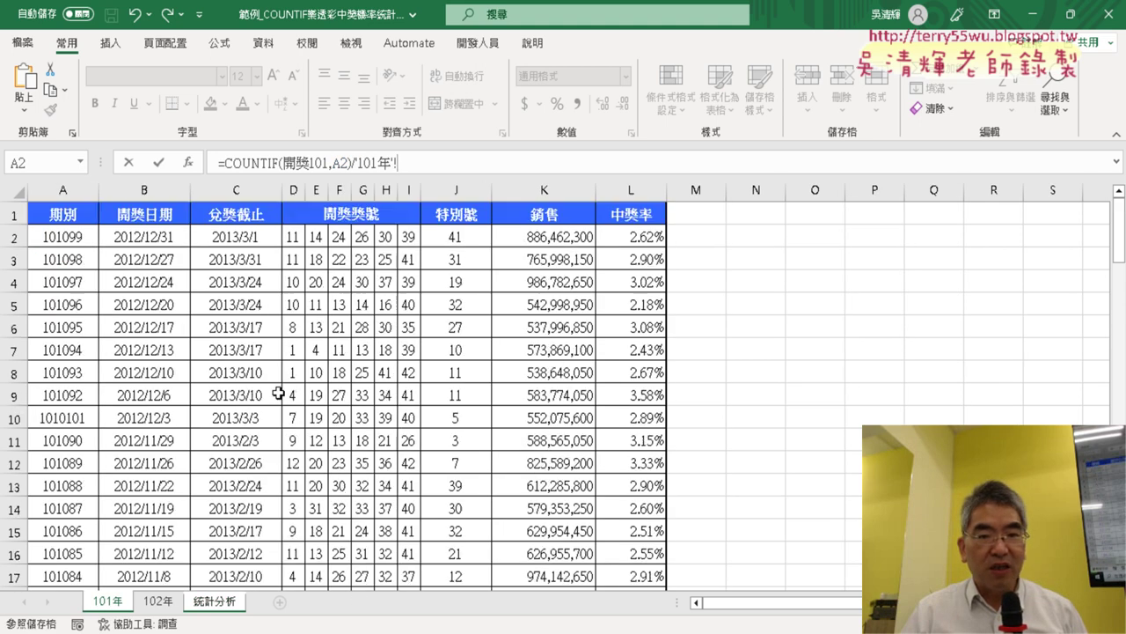
click(293, 236)
drag(293, 236, 448, 236)
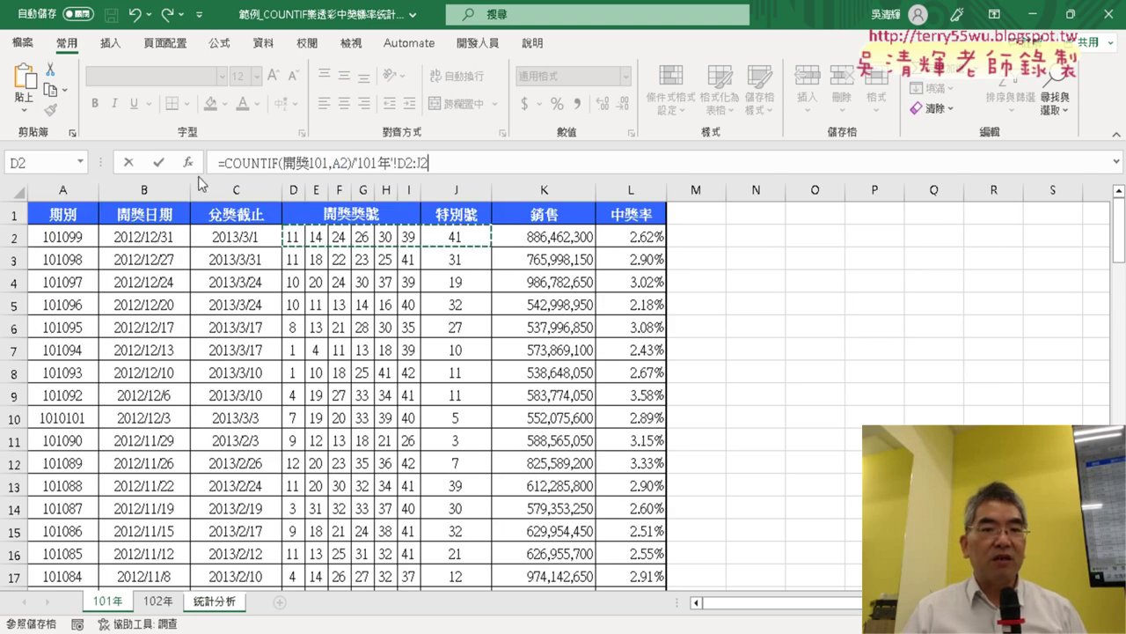
click(130, 163)
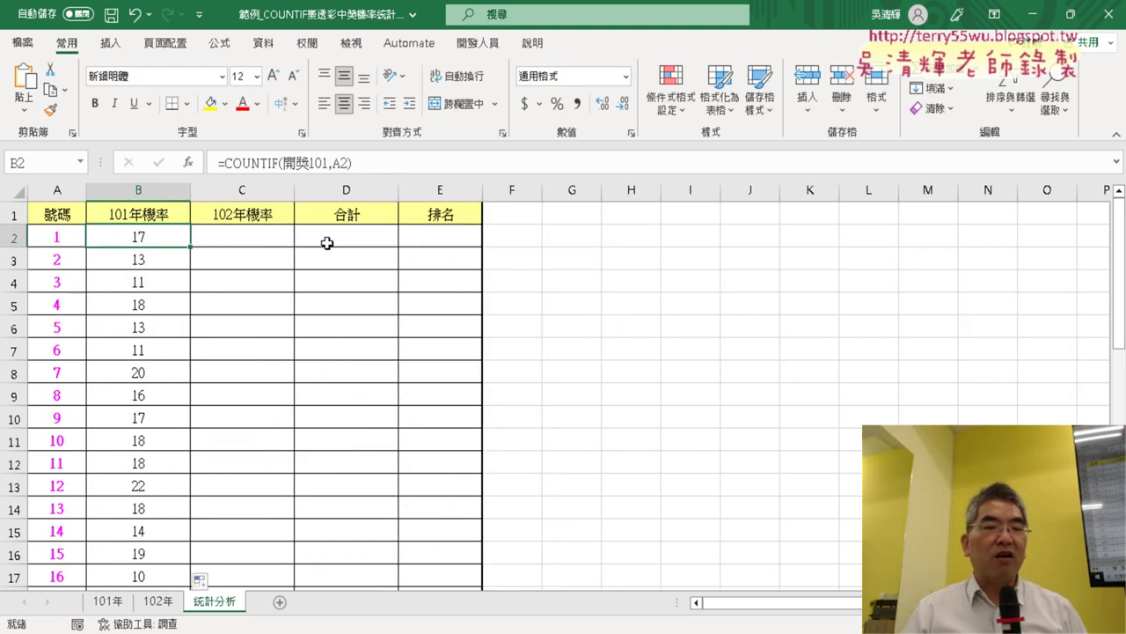
click(111, 602)
drag(293, 236, 455, 236)
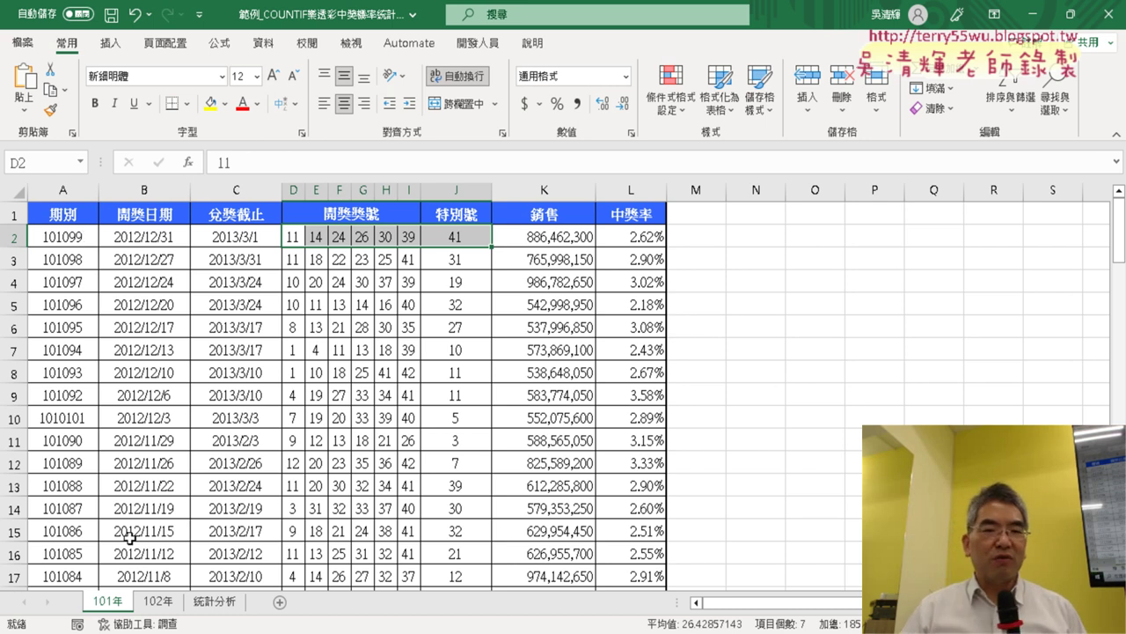
click(211, 602)
click(394, 162)
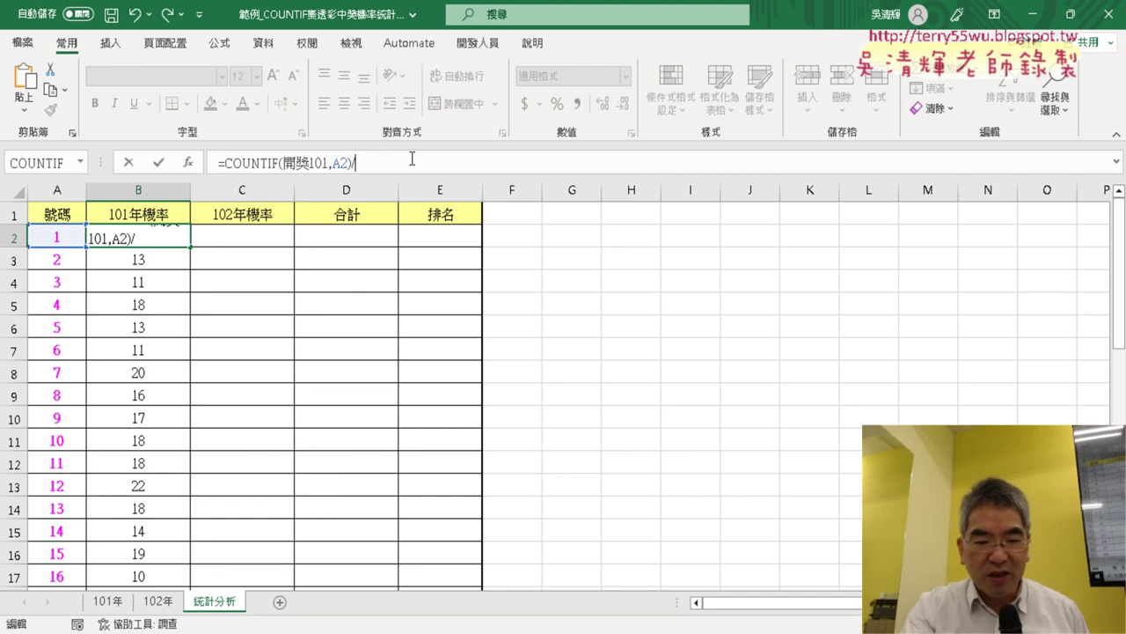
text(/)
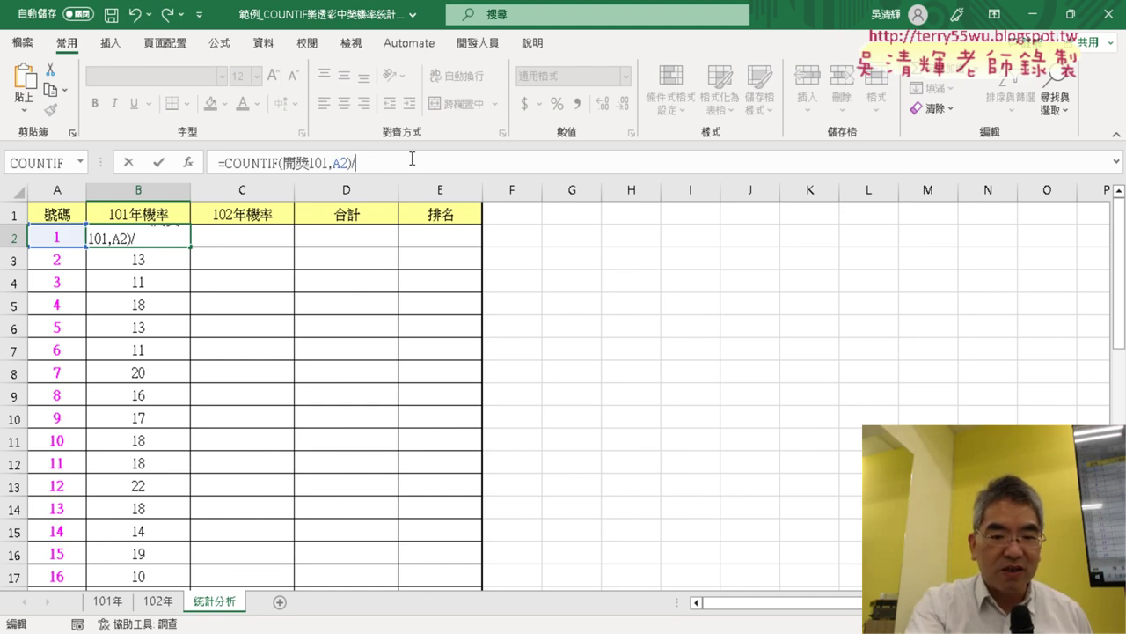
text(693)
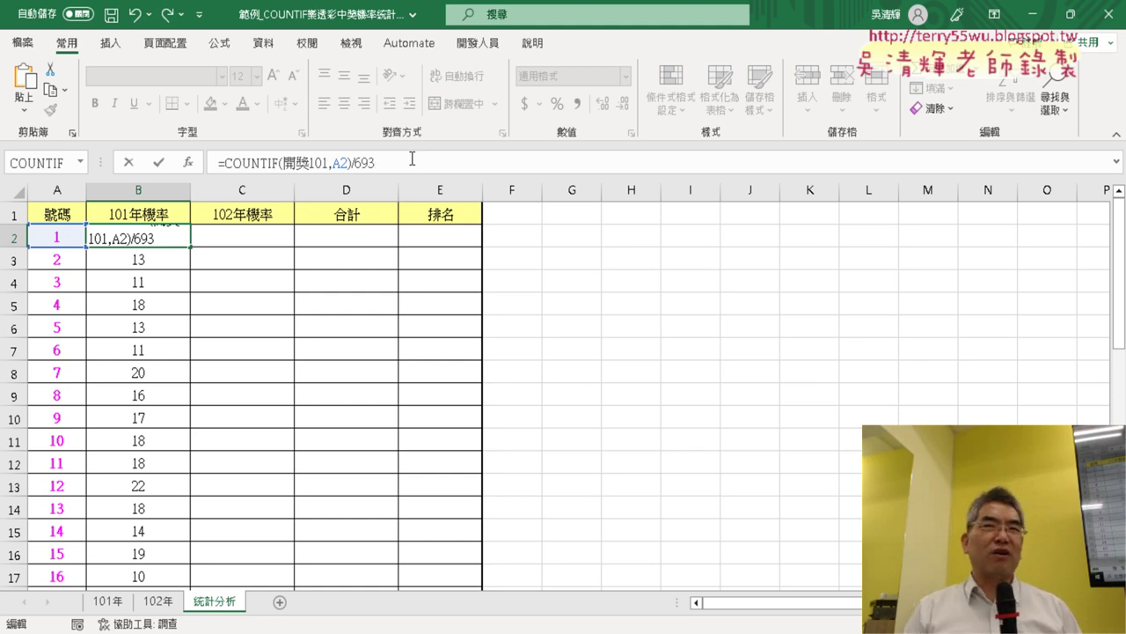
key(BackSpace)
key(BackSpace)
key(BackSpace)
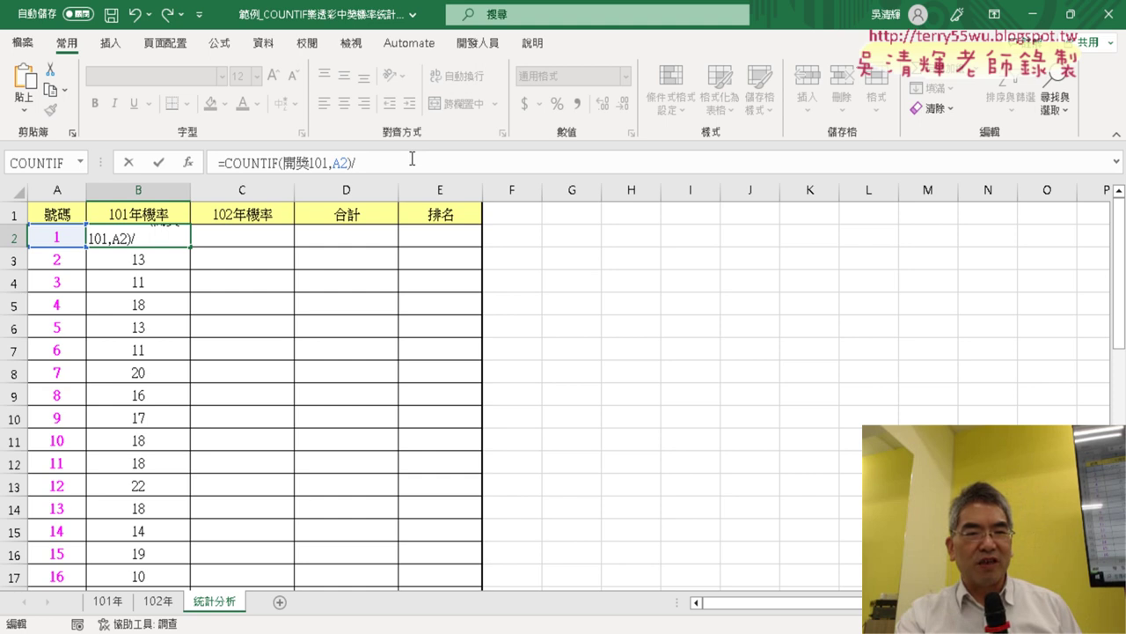
key(BackSpace)
key(BackSpace)
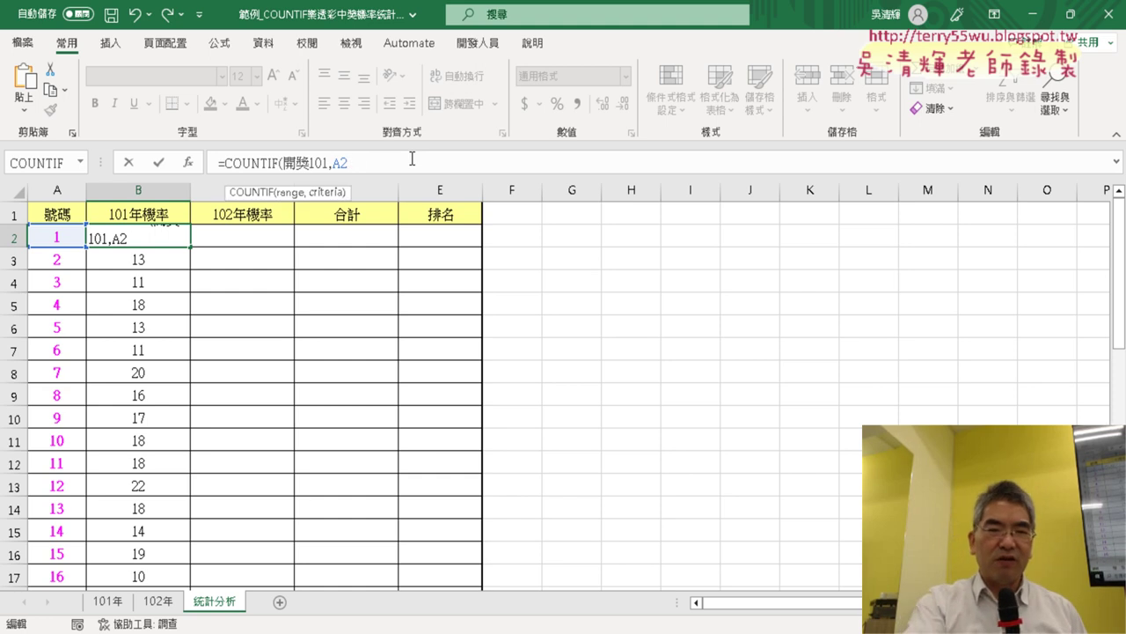
text())
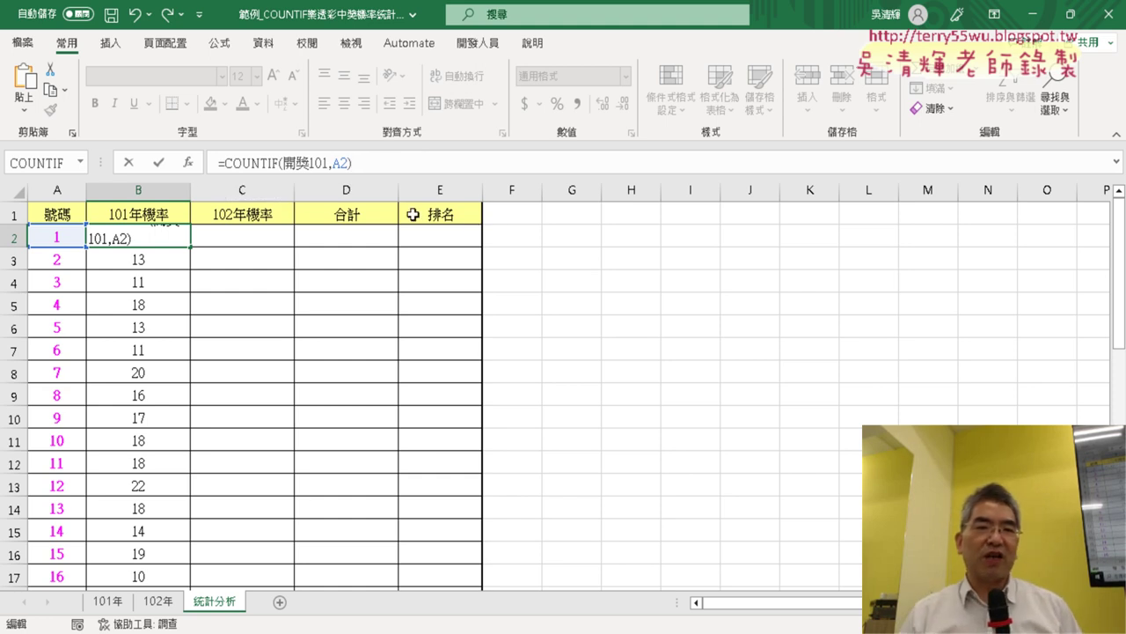
click(159, 163)
- Enter =COUNT(開獎101) in F2, pasting the name with F3, so it returns 693
click(517, 236)
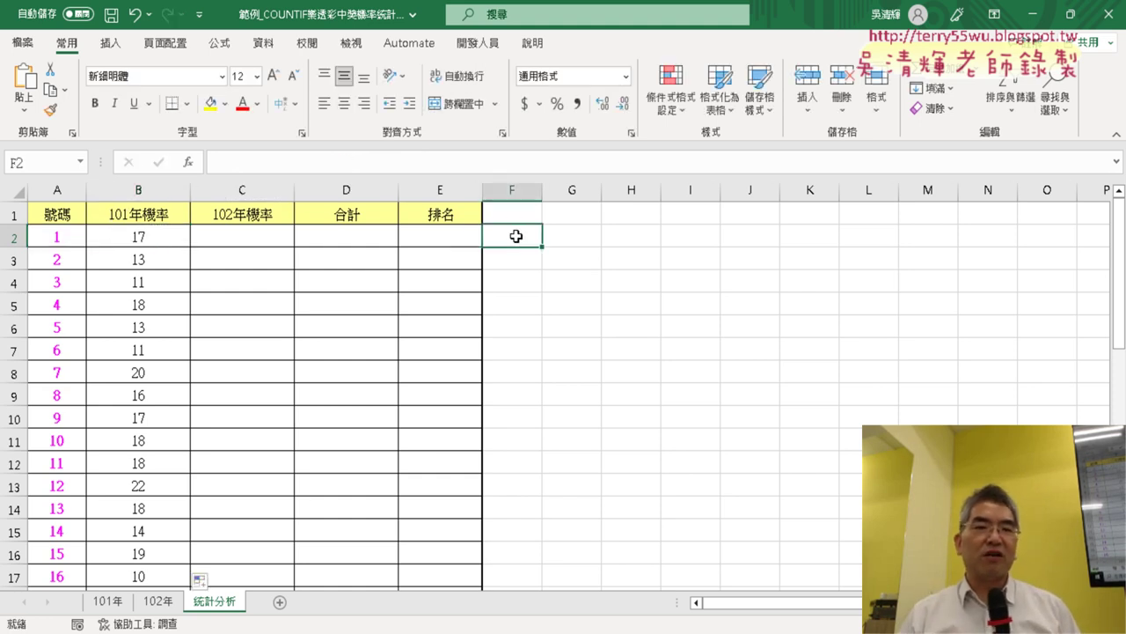
click(188, 163)
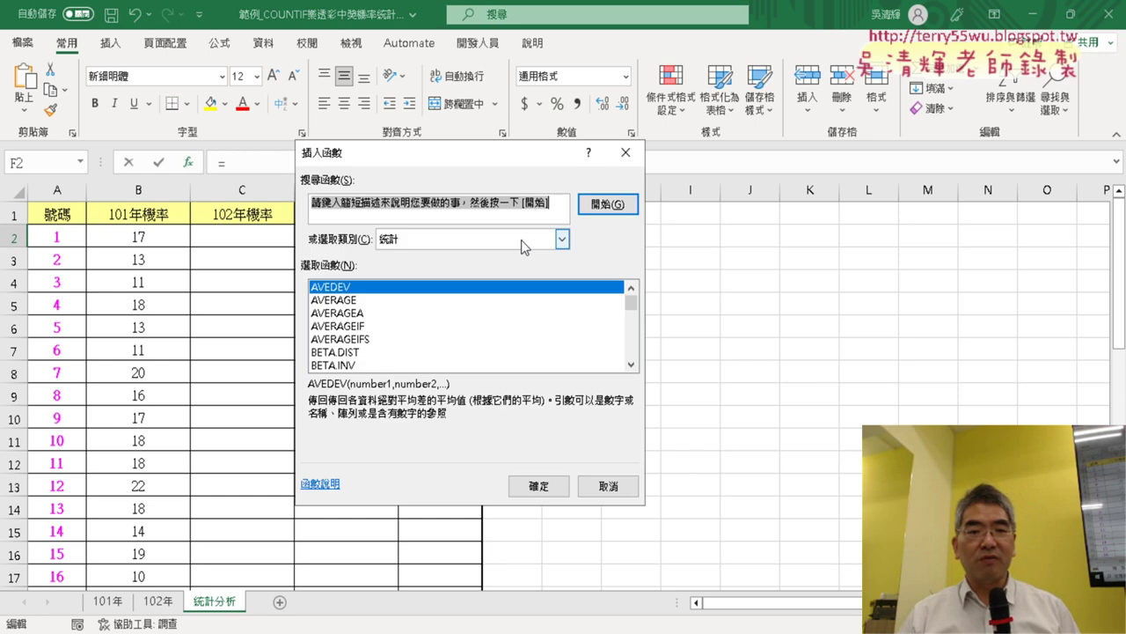
drag(632, 366, 632, 367)
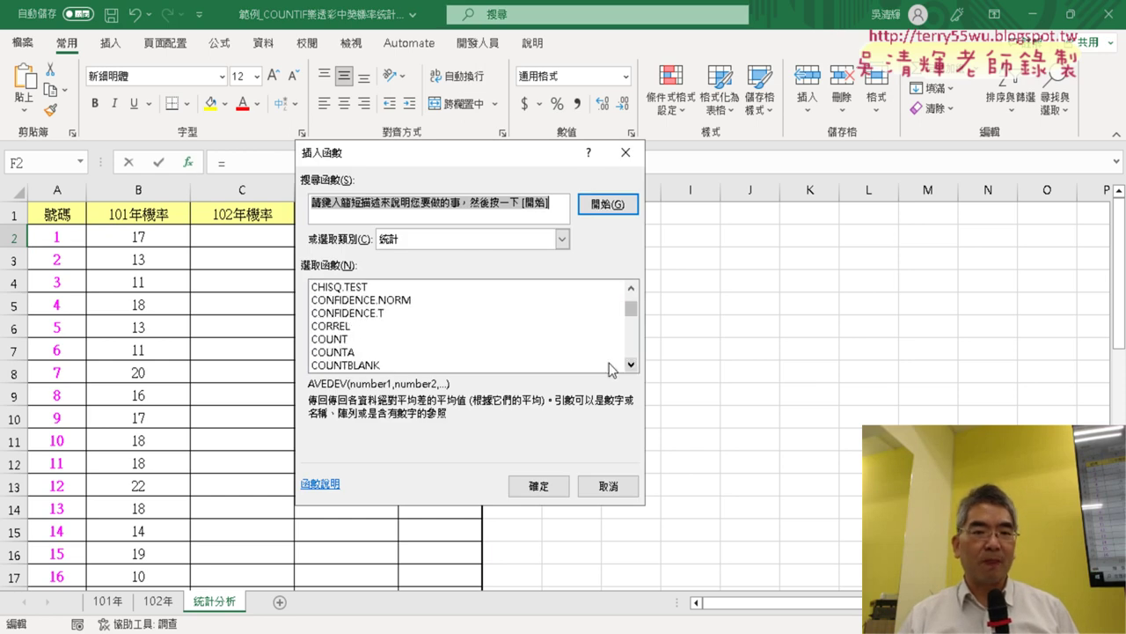
click(379, 342)
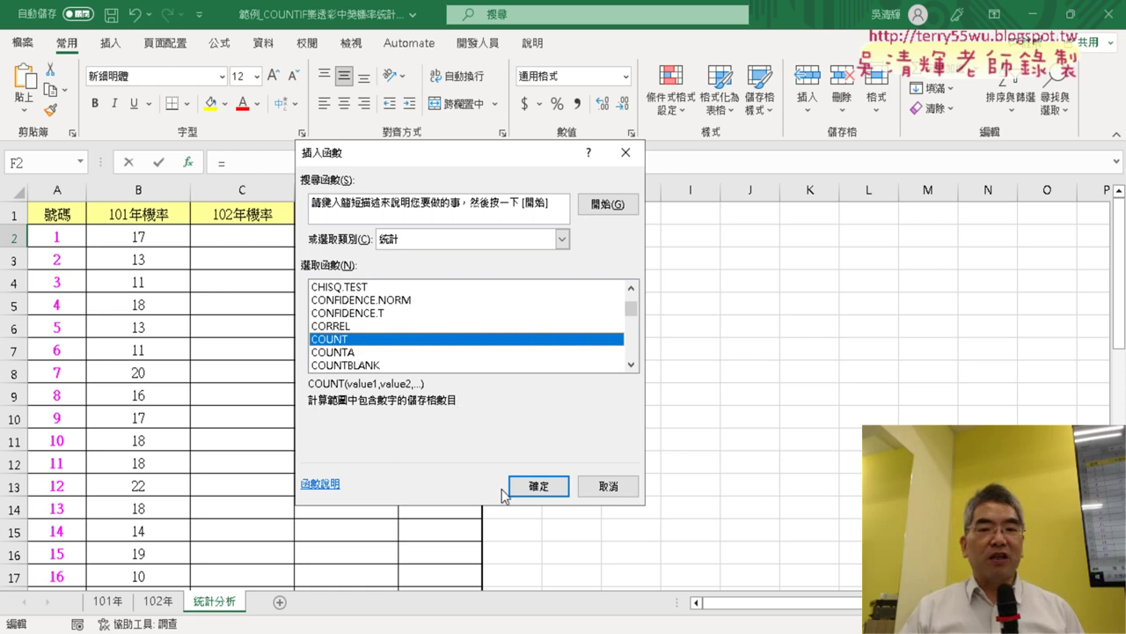
click(541, 489)
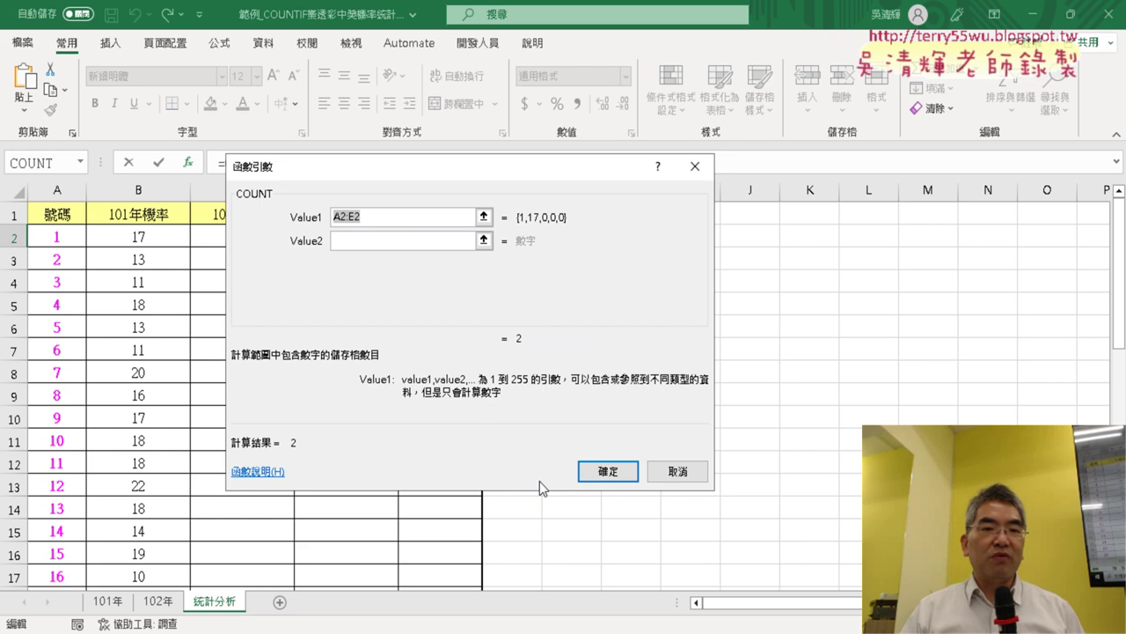
click(384, 217)
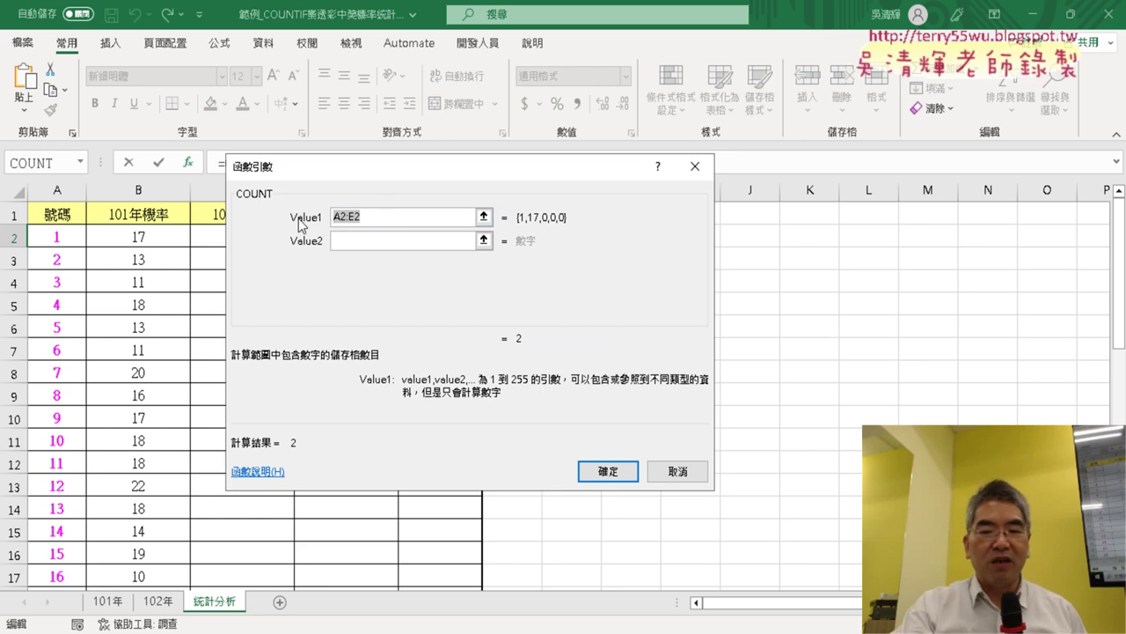
key(BackSpace)
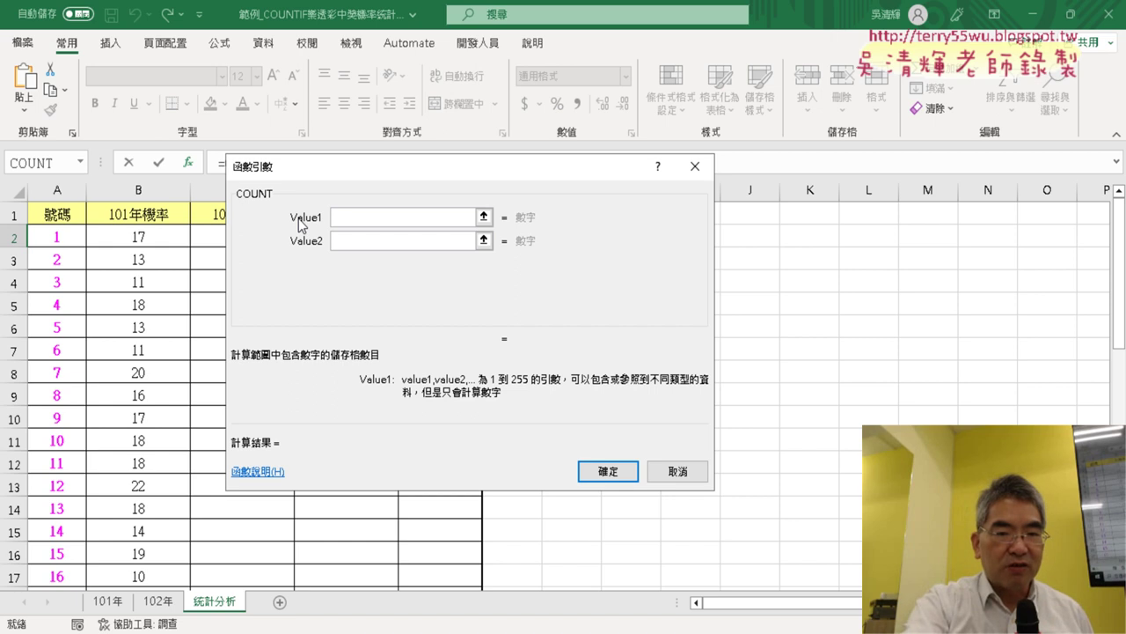
key(F3)
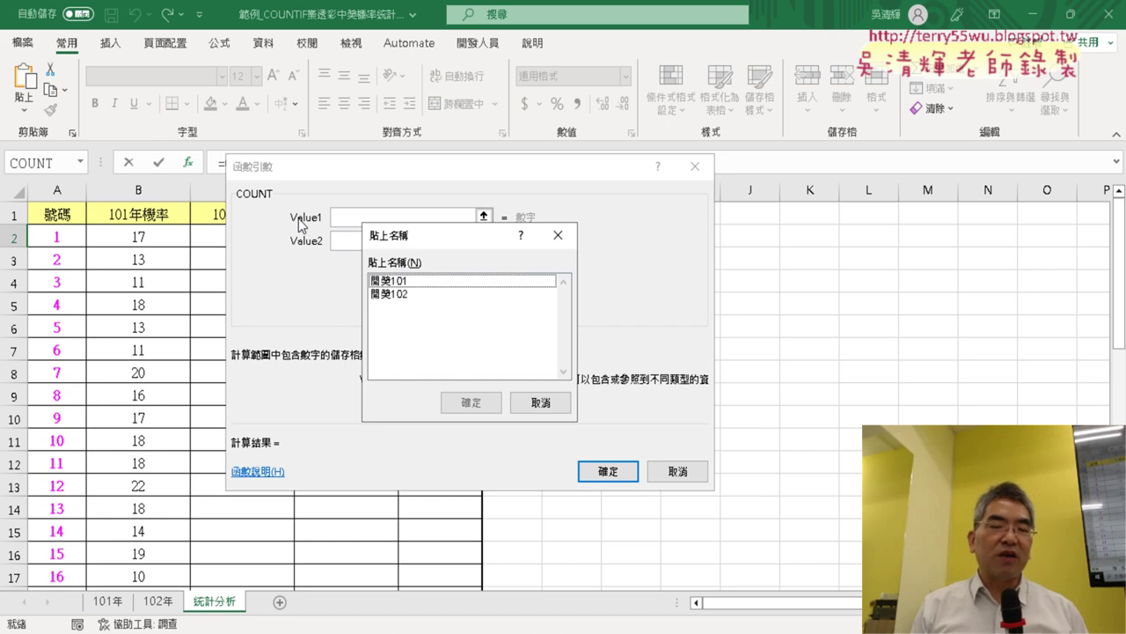
click(410, 282)
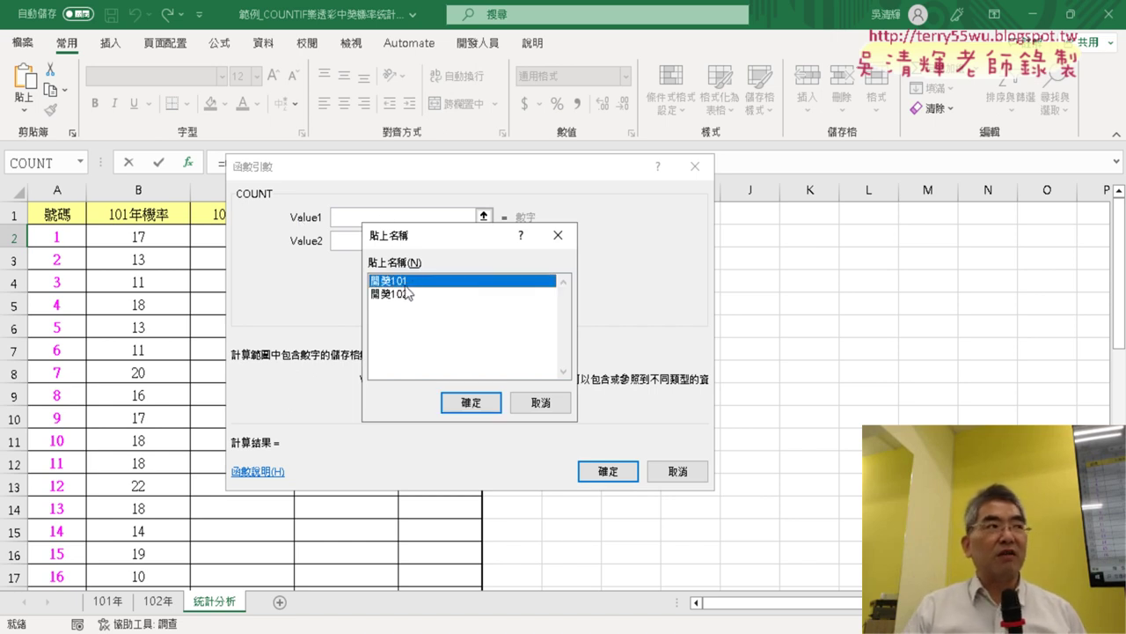
click(470, 402)
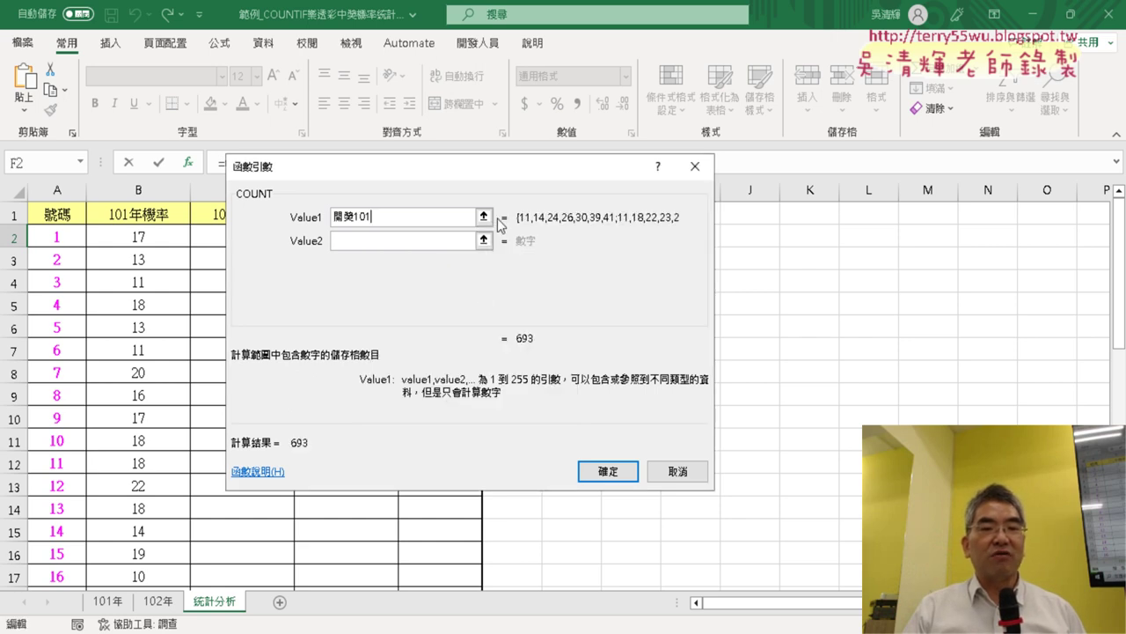
click(608, 471)
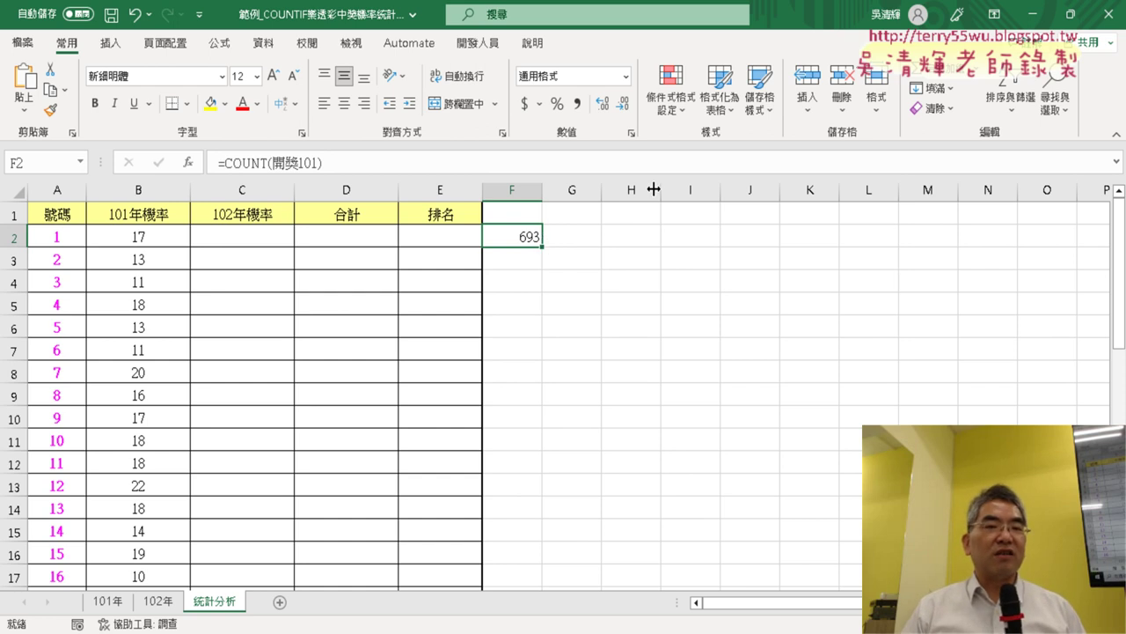
- Edit F2's formula to =COUNT(開獎102), which returns 728
click(312, 161)
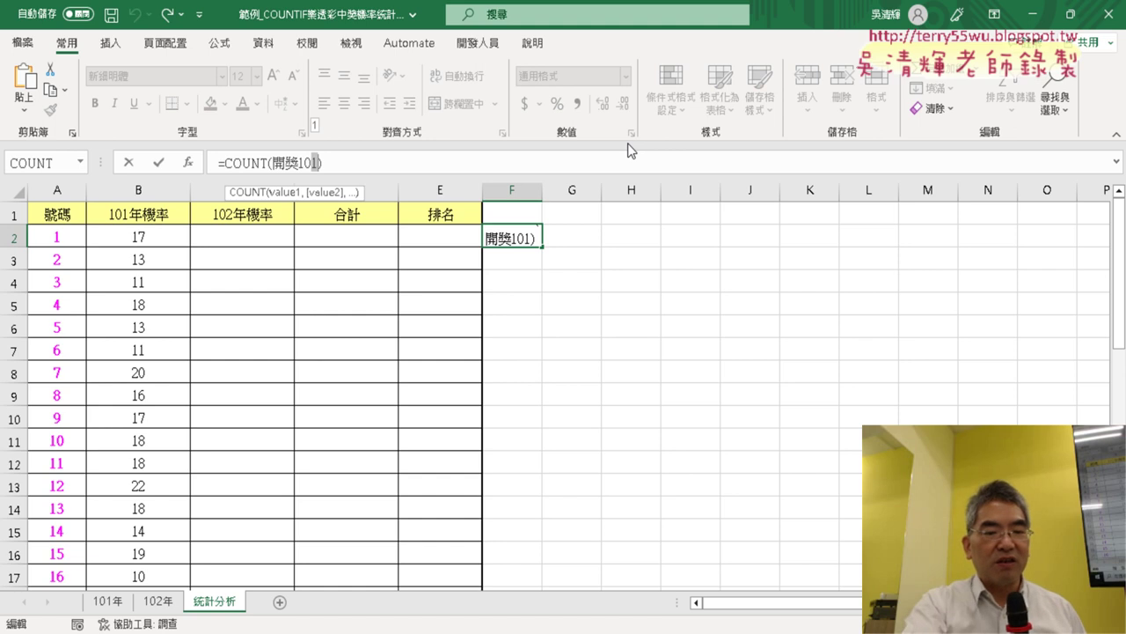
text(2)
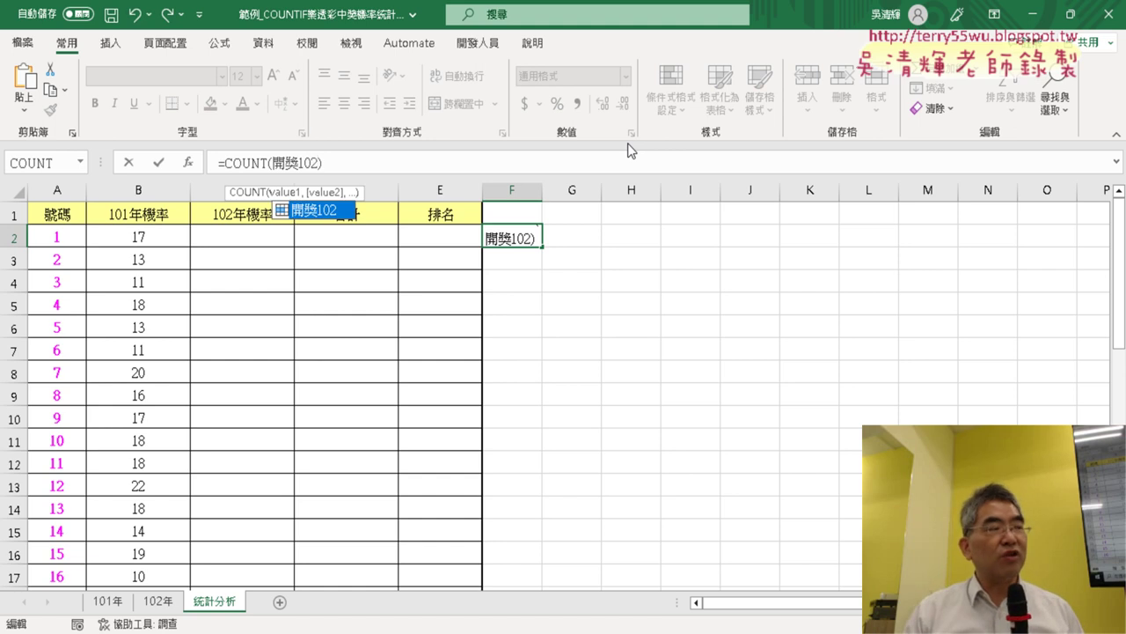
click(159, 165)
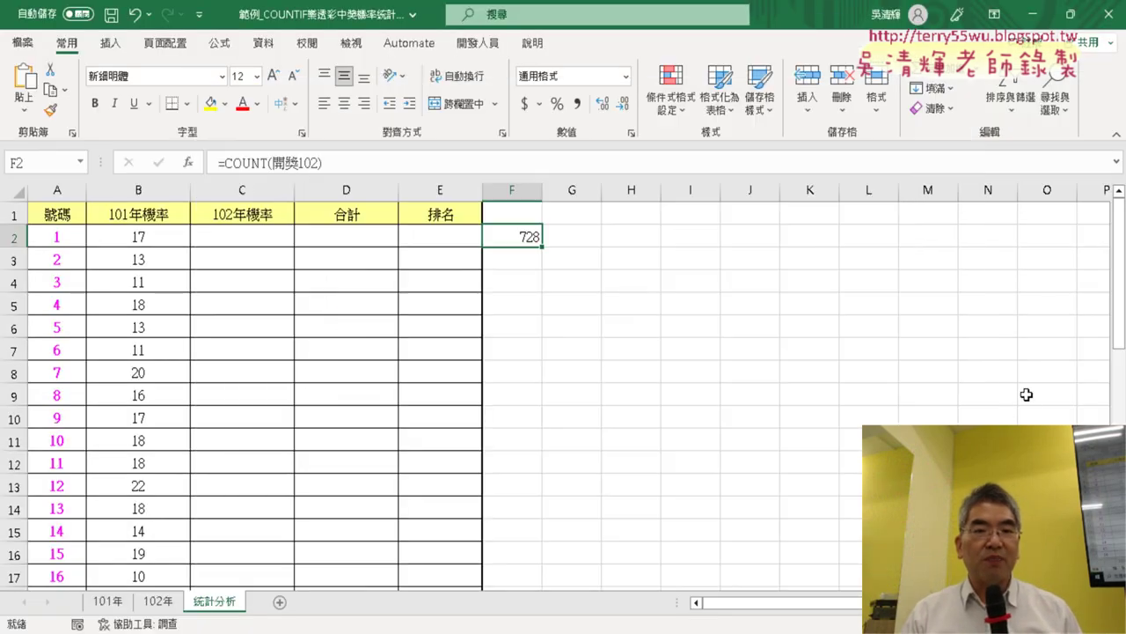
- Append /COUNT(開獎101) to B2's COUNTIF formula, giving a win rate of 0.024531025
click(155, 238)
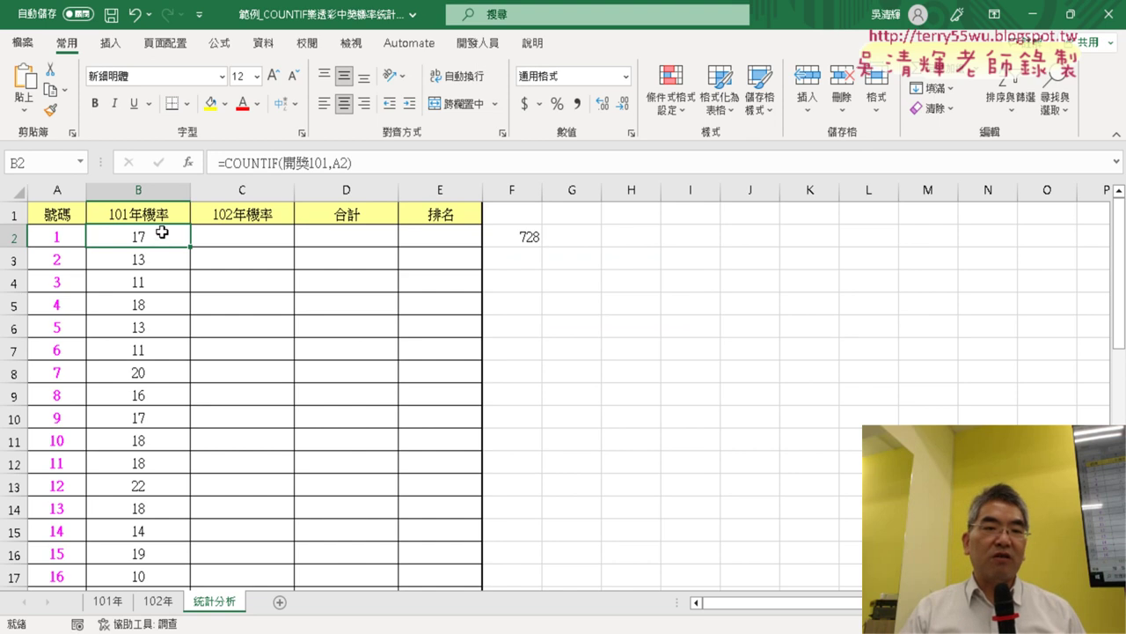
click(362, 164)
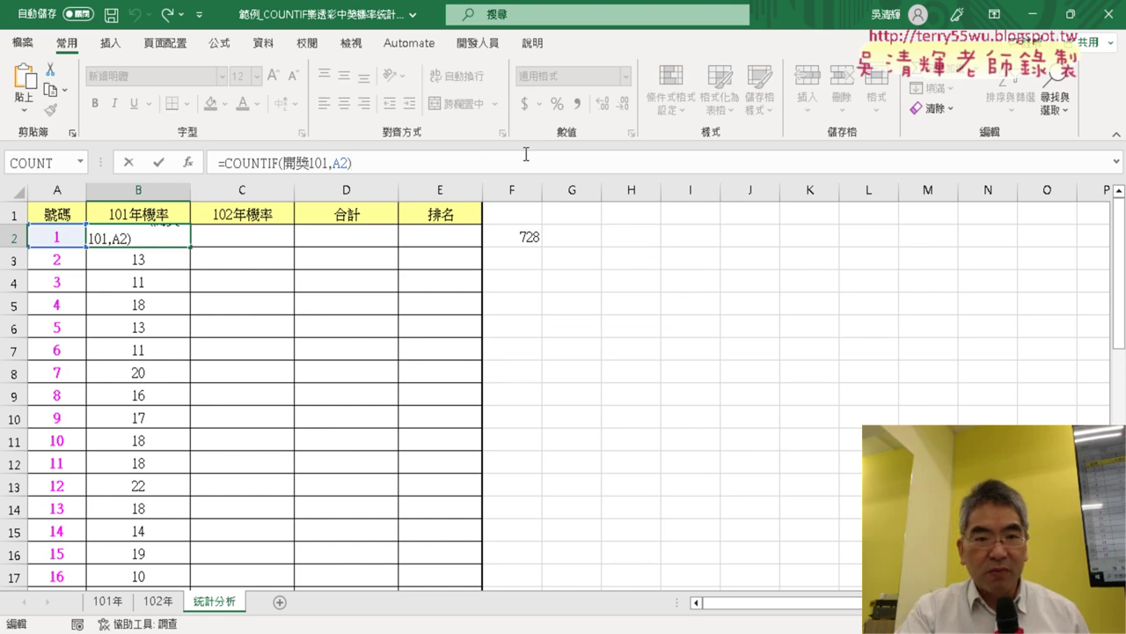
text(/)
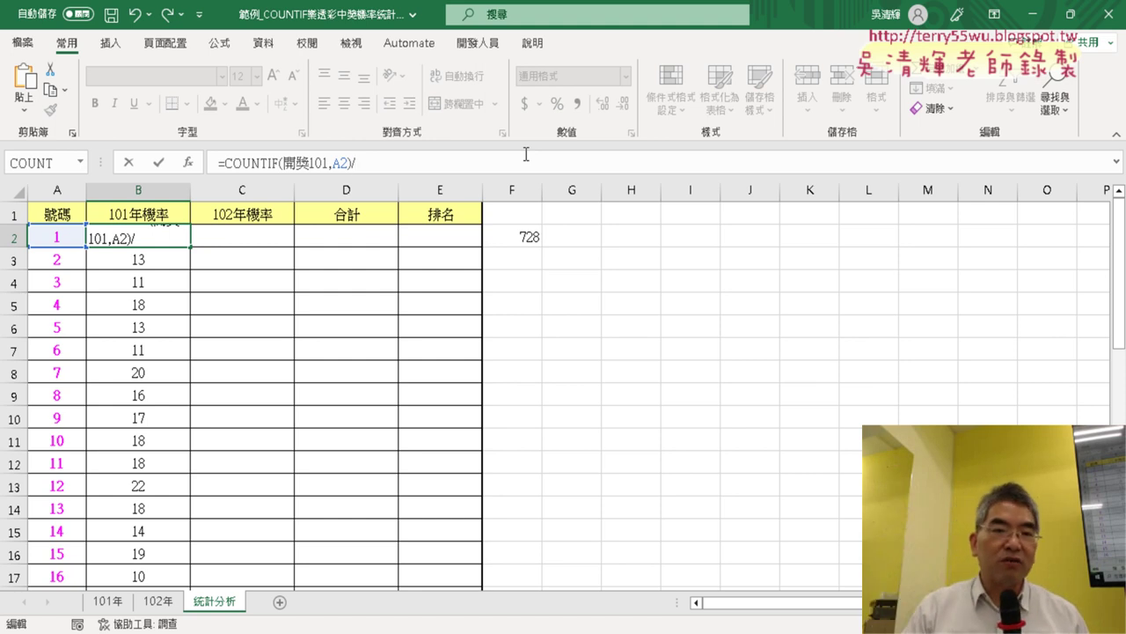
drag(225, 165, 332, 169)
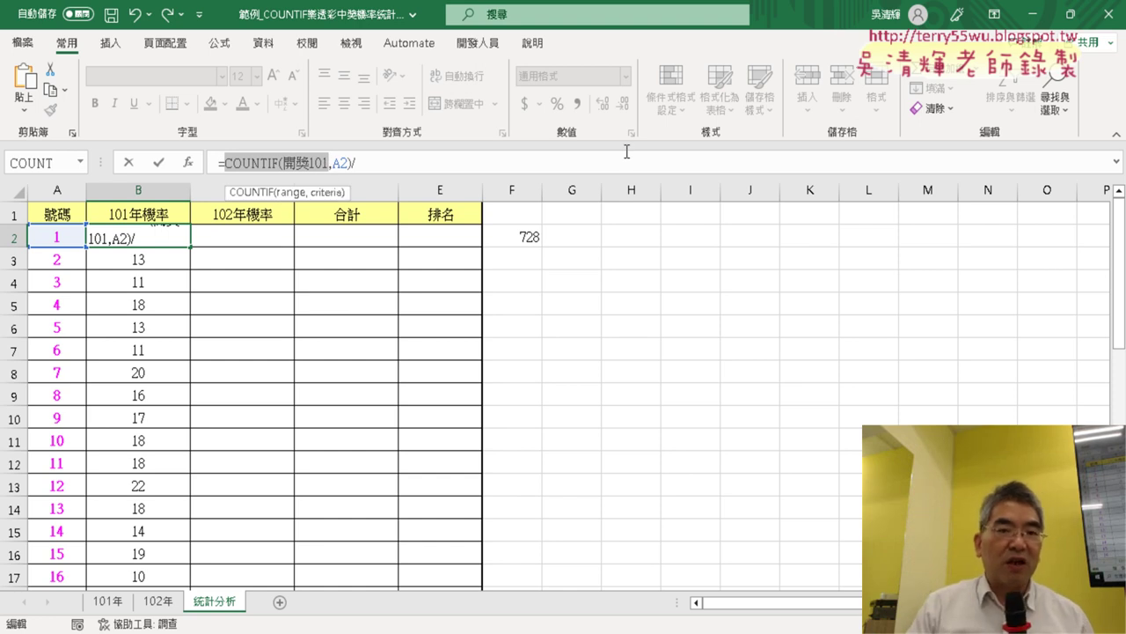
click(420, 167)
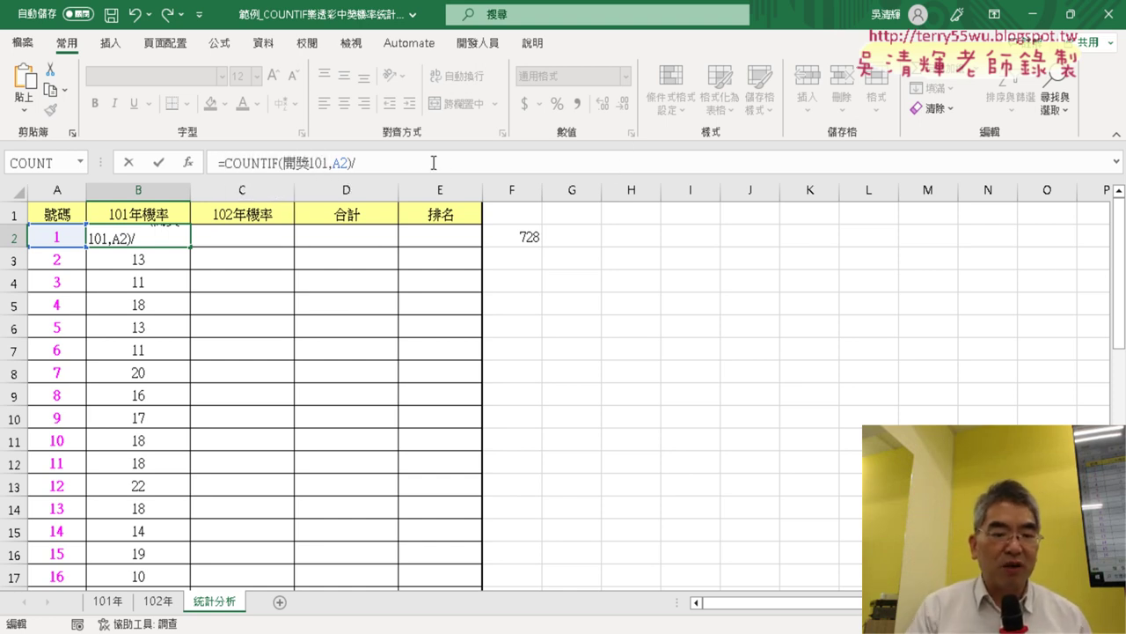
text(COUNTIF(開獎101)
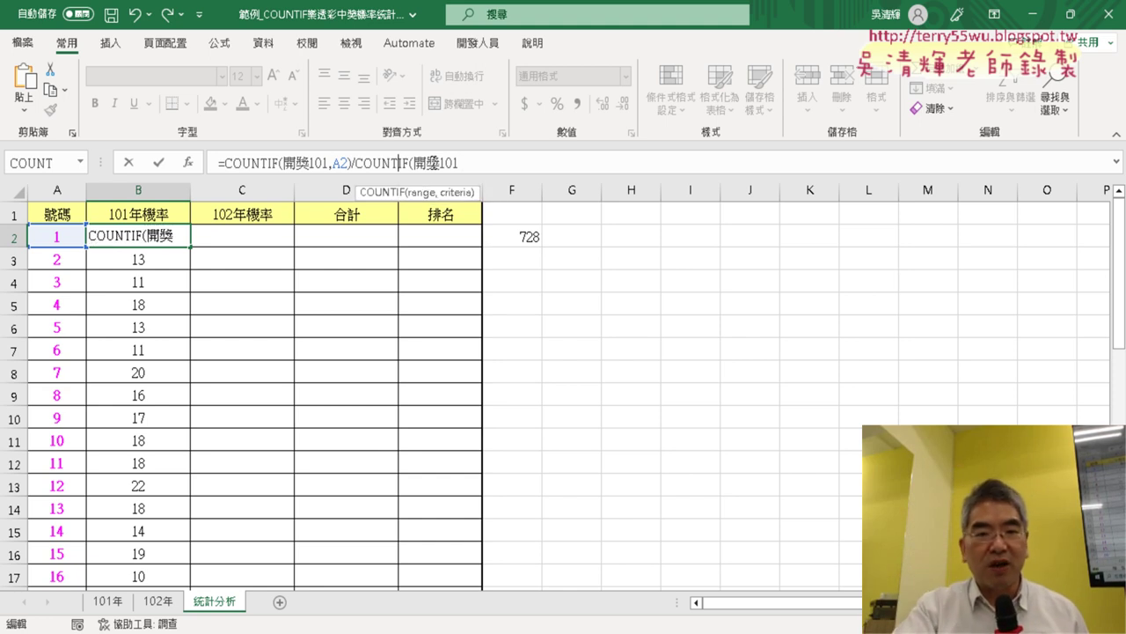
key(Delete)
key(Delete)
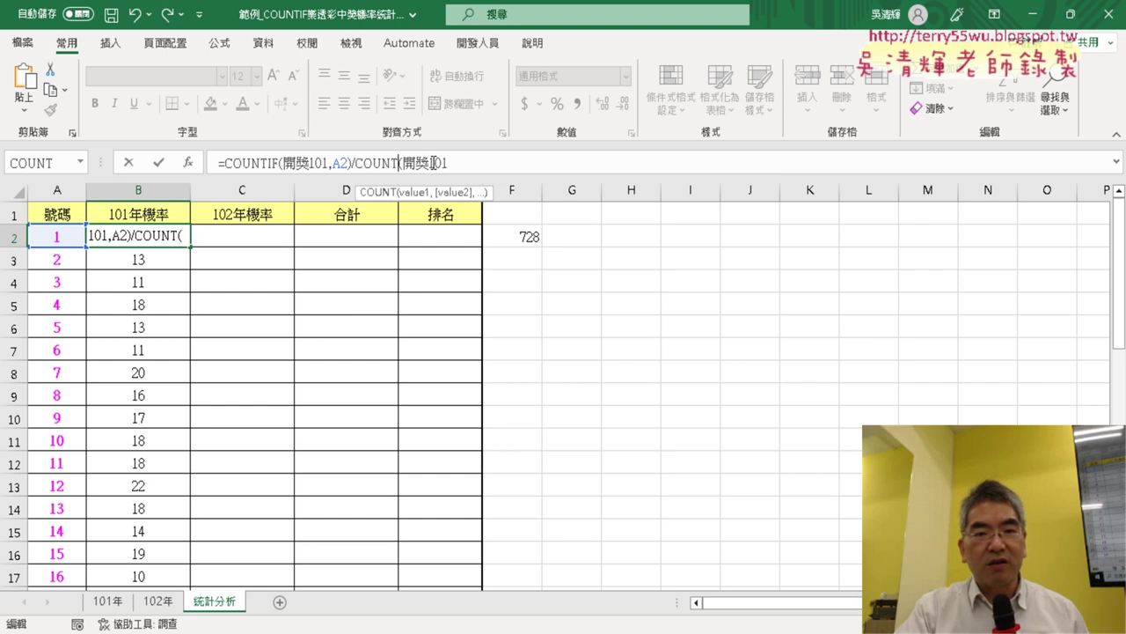
key(End)
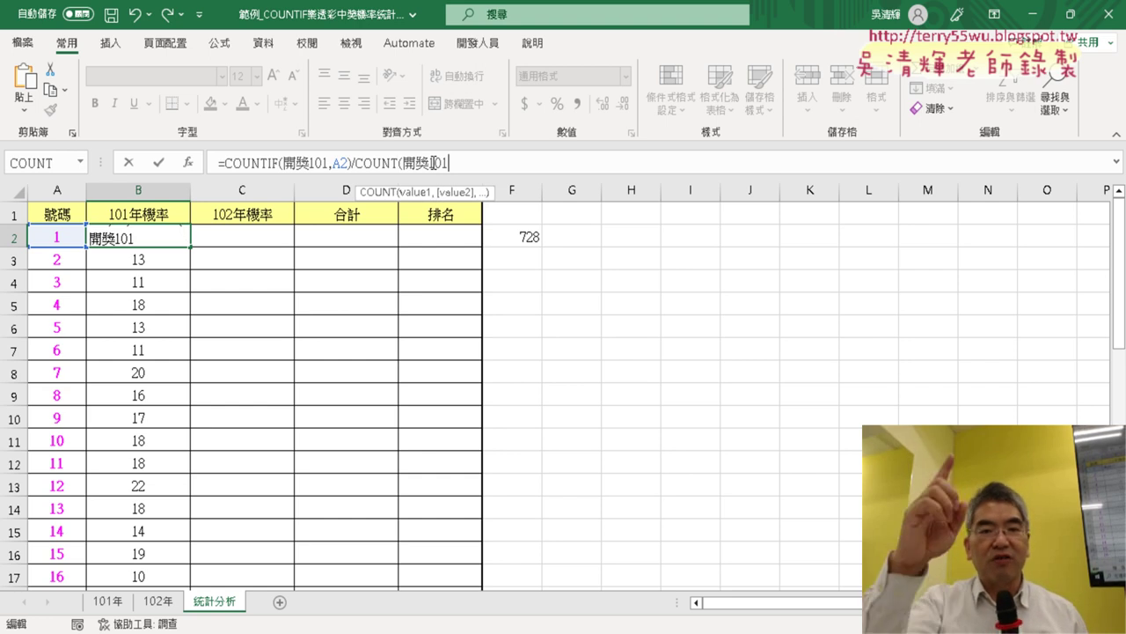
text())
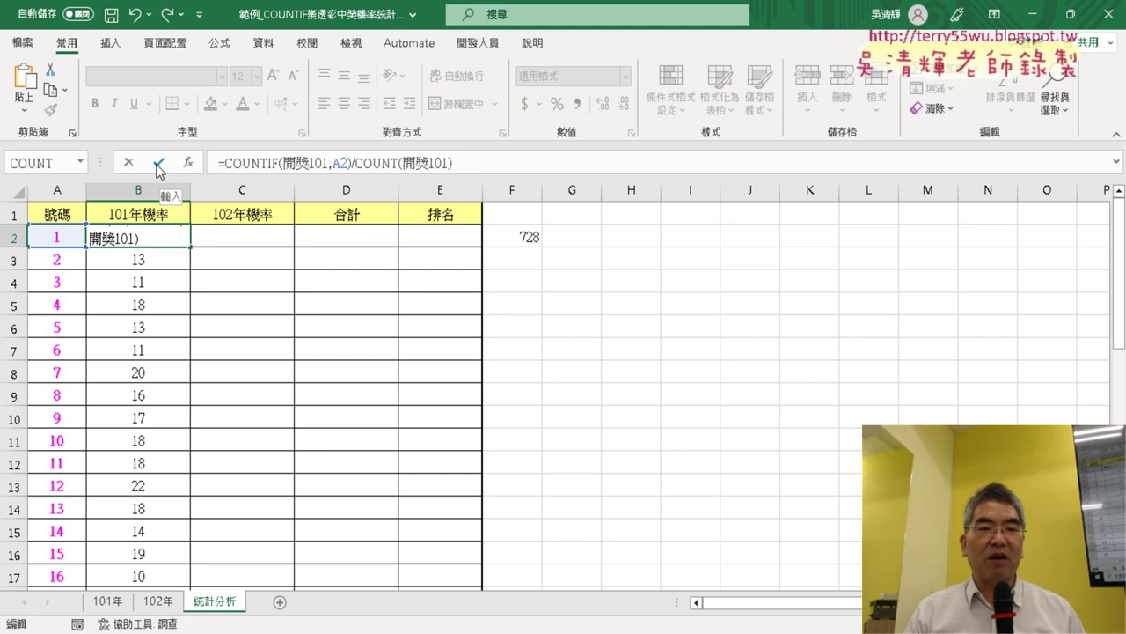
click(159, 170)
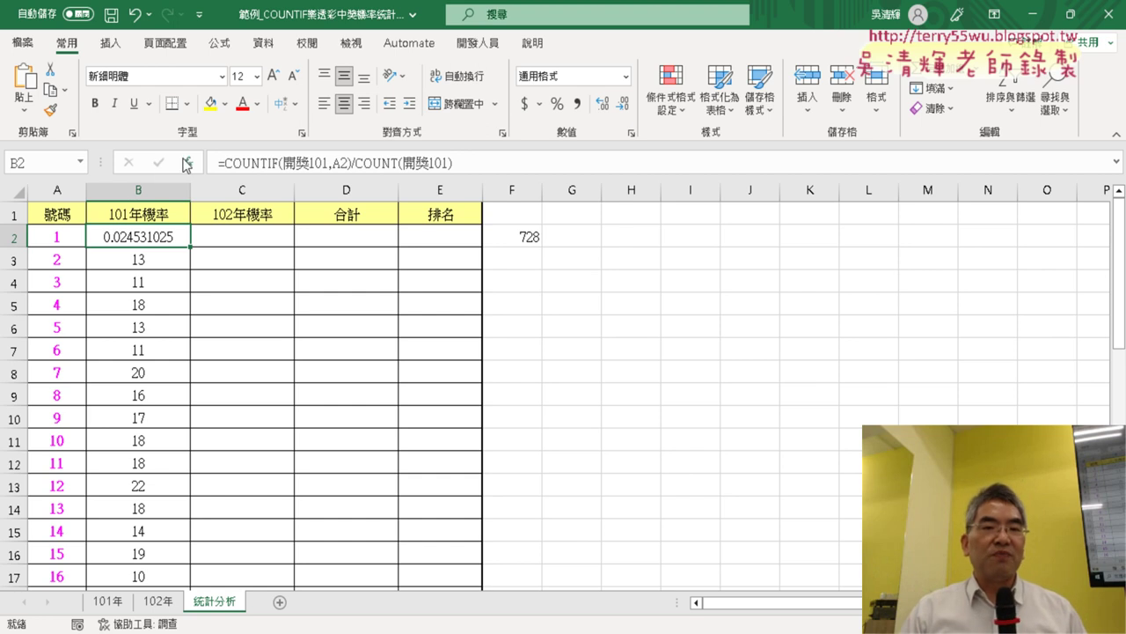
- Fill the win-rate formula down column B and reduce B2 to four decimal places
double_click(190, 247)
click(164, 237)
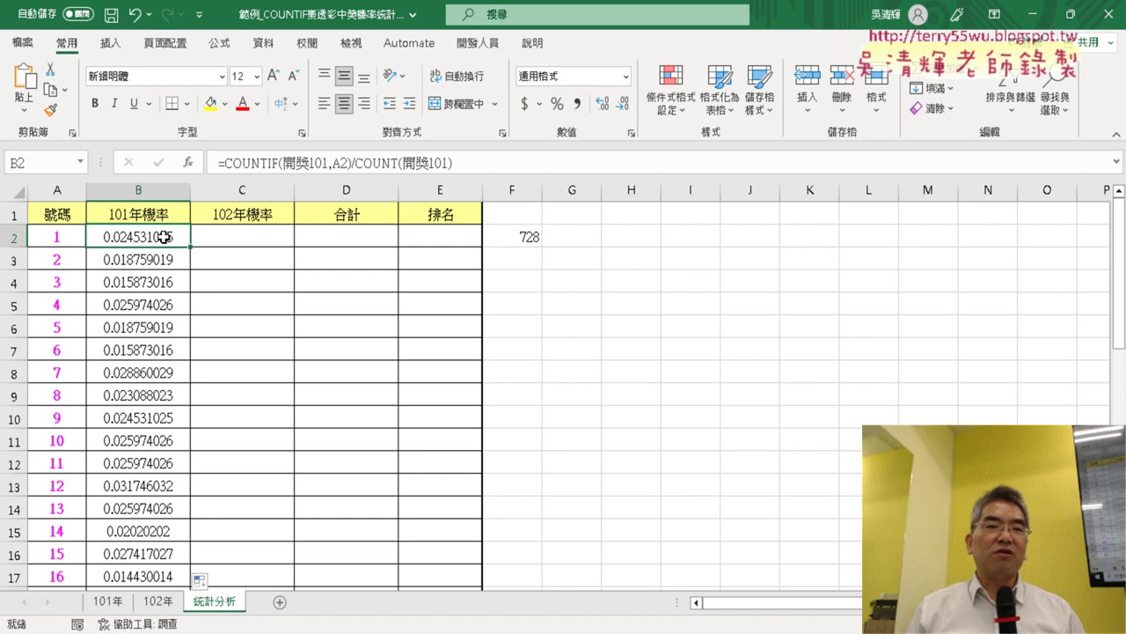
click(623, 108)
click(622, 108)
click(622, 108)
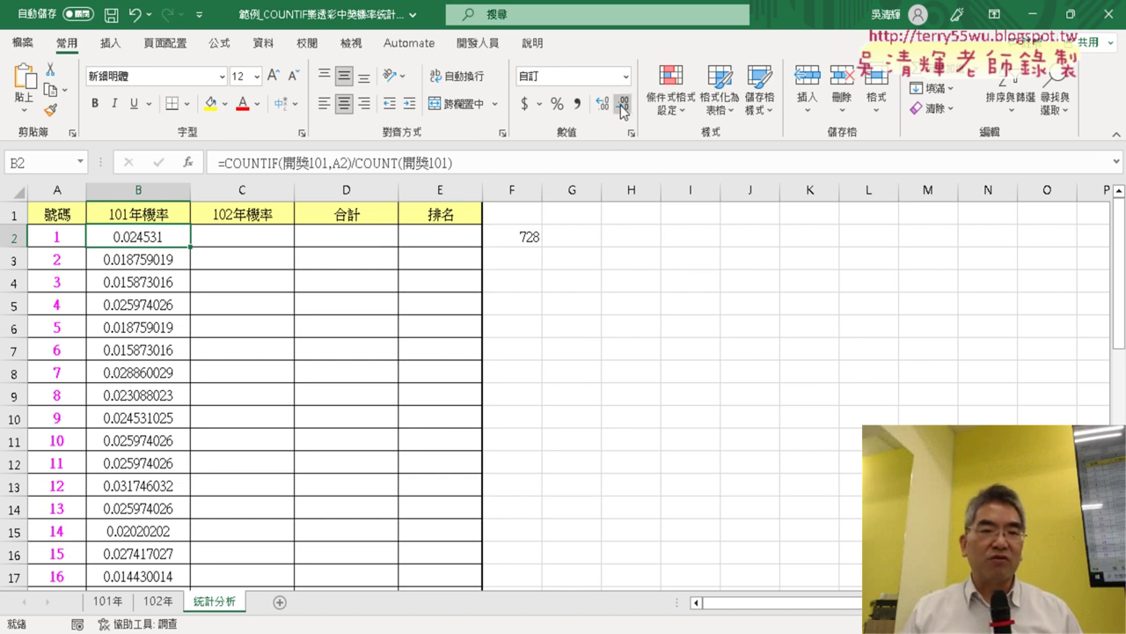
click(622, 107)
click(622, 108)
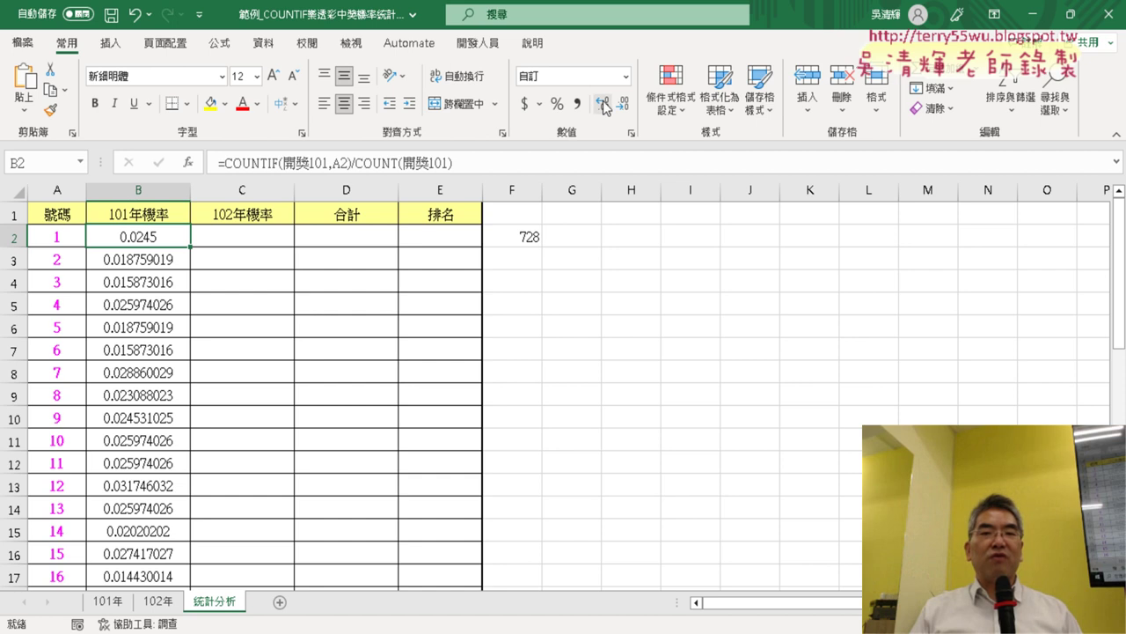
- Format B2 as a two-decimal percentage (2.45%) and copy the format down column B
click(560, 111)
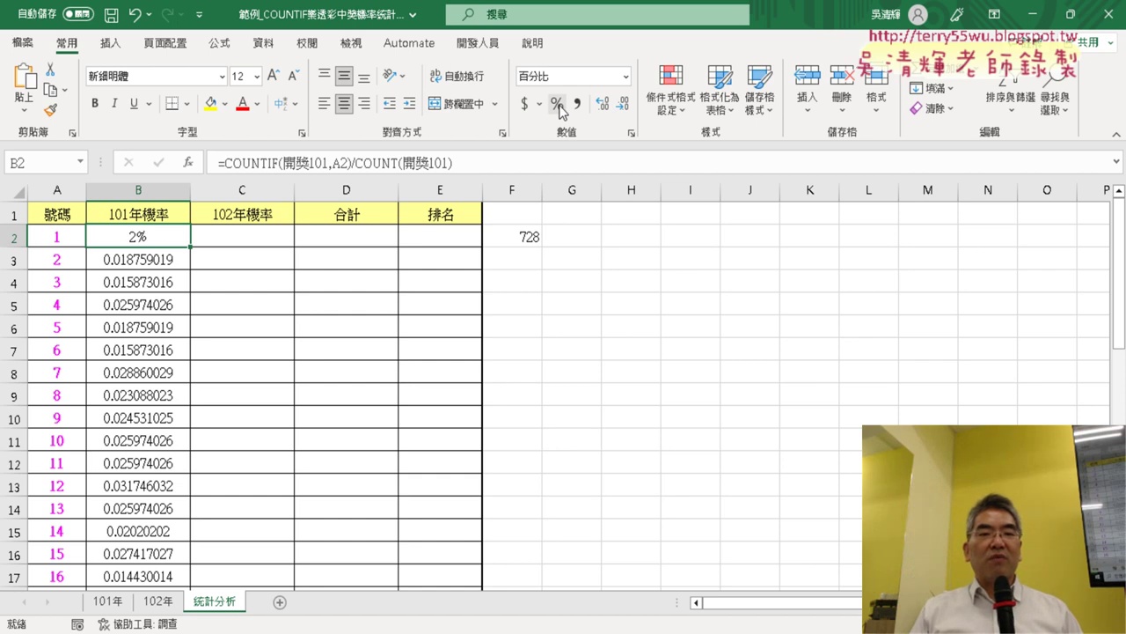
click(600, 106)
click(601, 106)
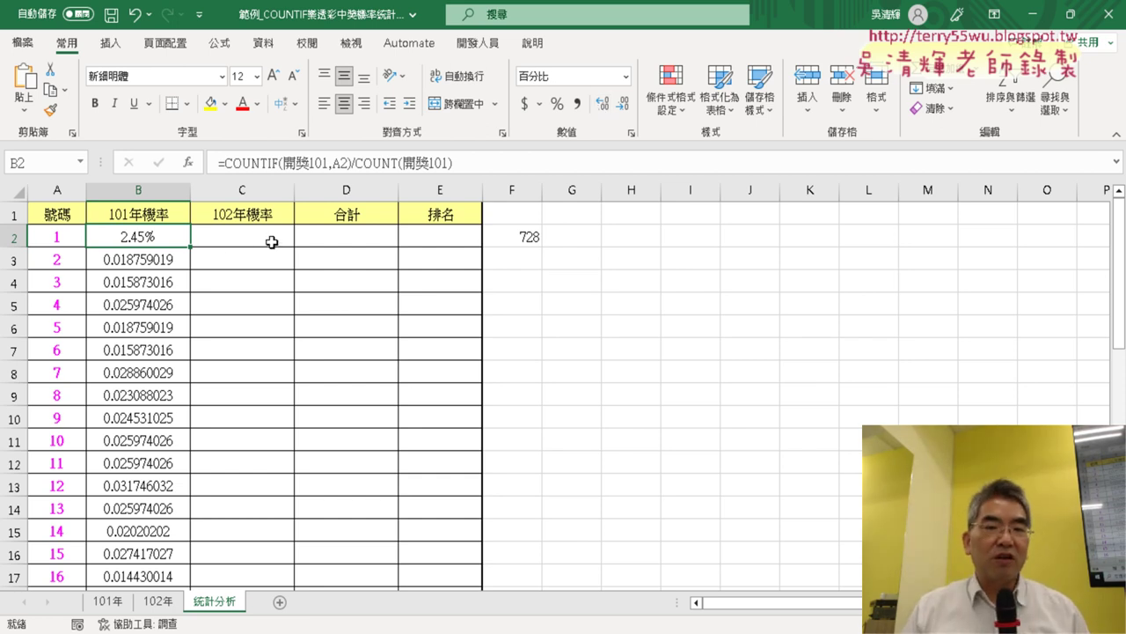
double_click(190, 248)
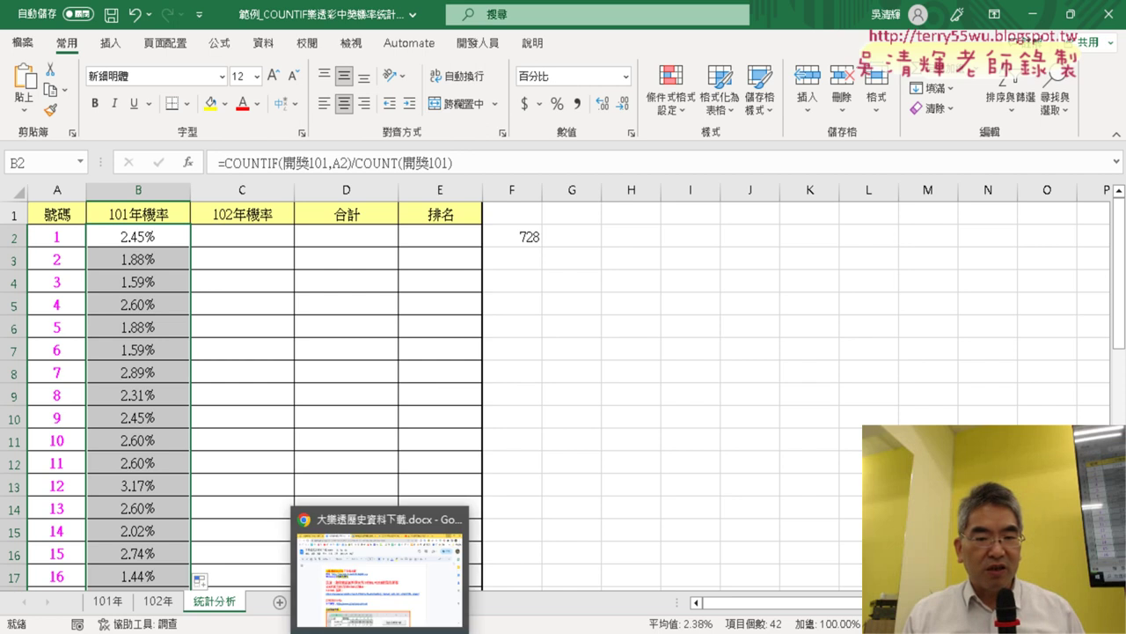
click(383, 576)
click(122, 27)
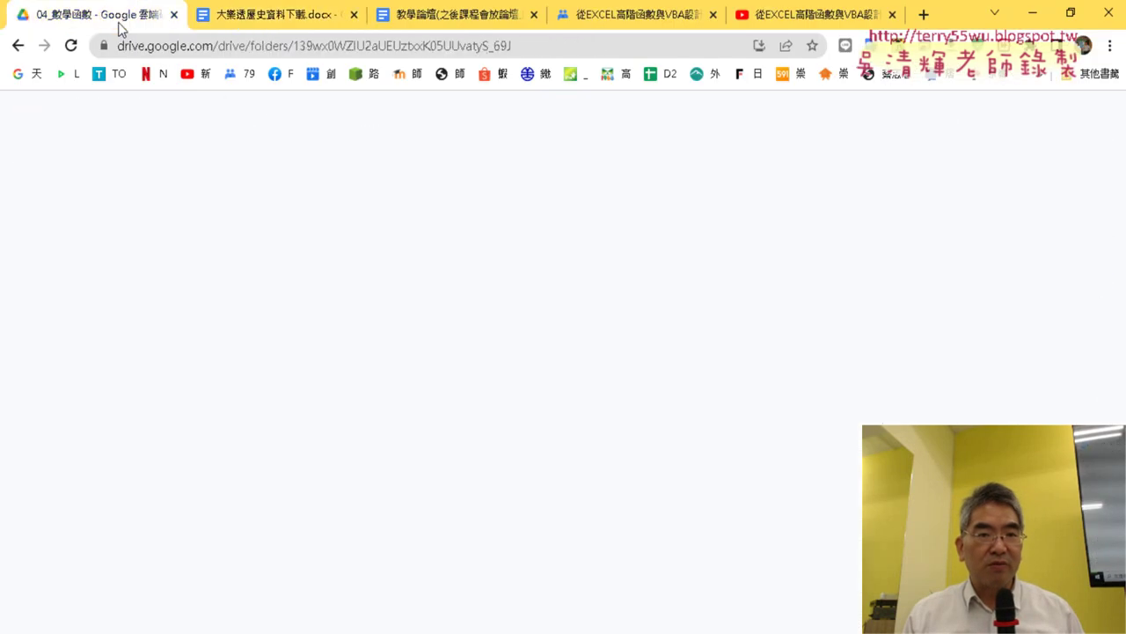
double_click(343, 331)
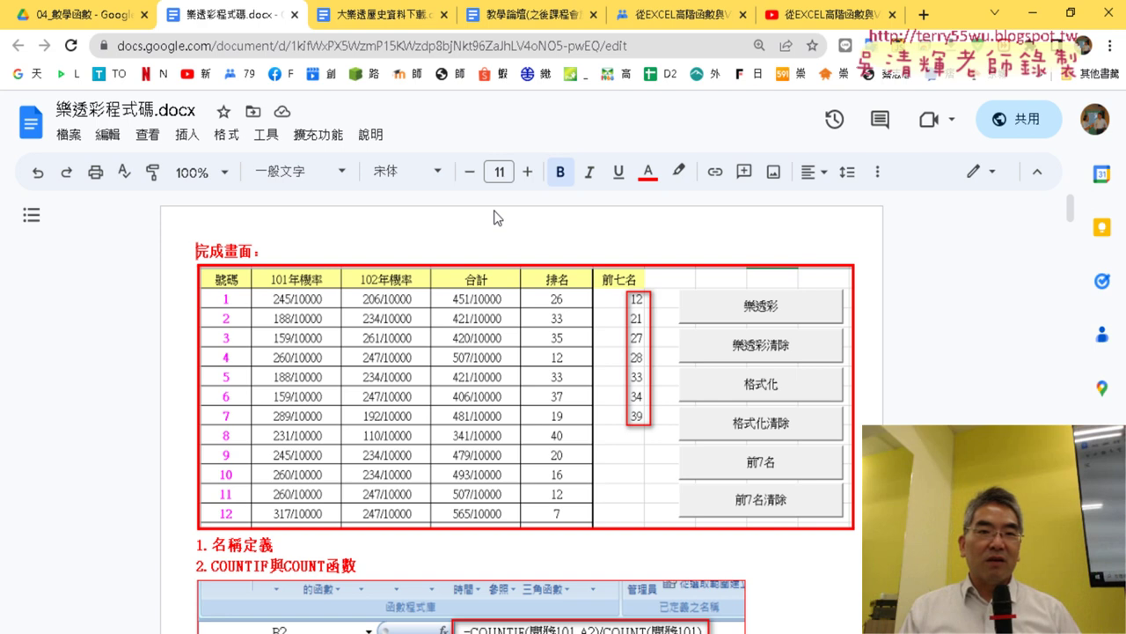
click(1034, 14)
click(160, 234)
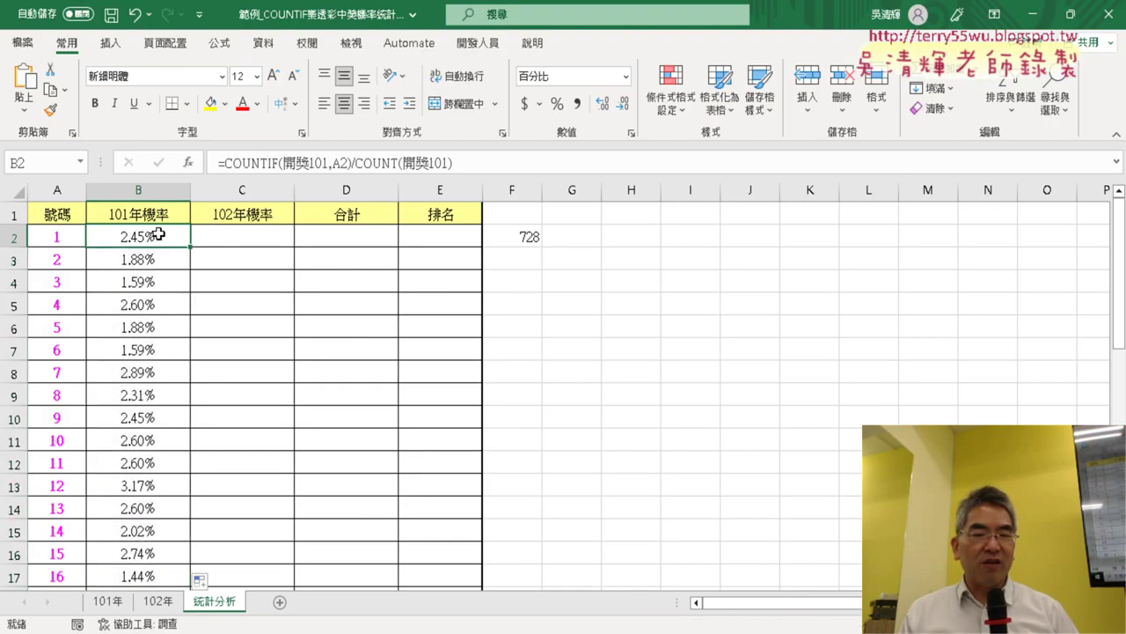
right_click(159, 234)
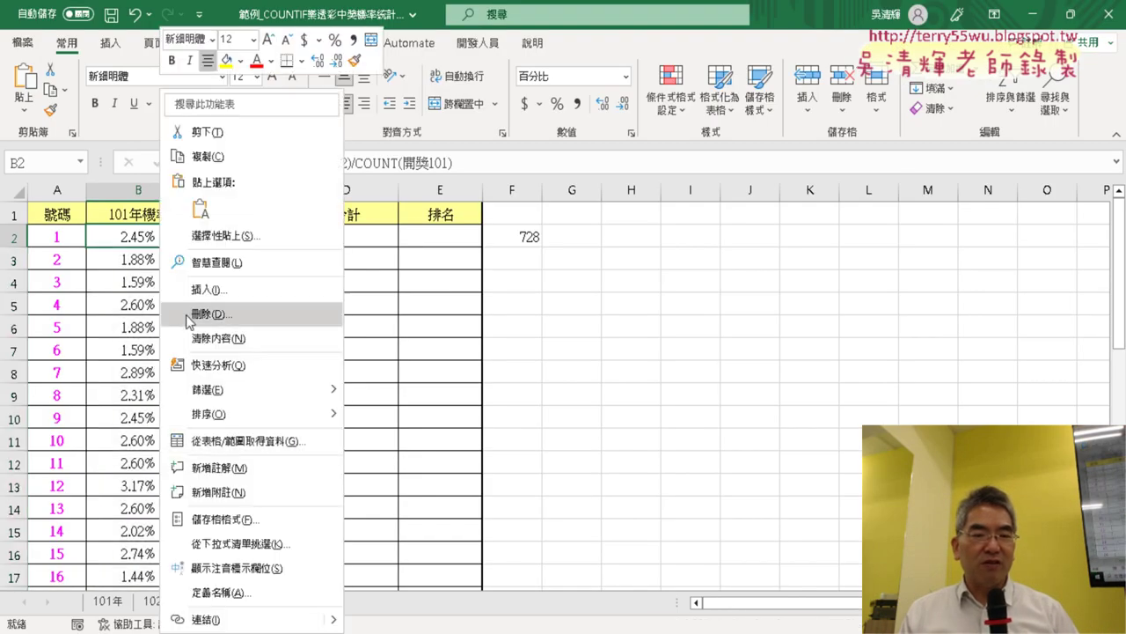
click(250, 522)
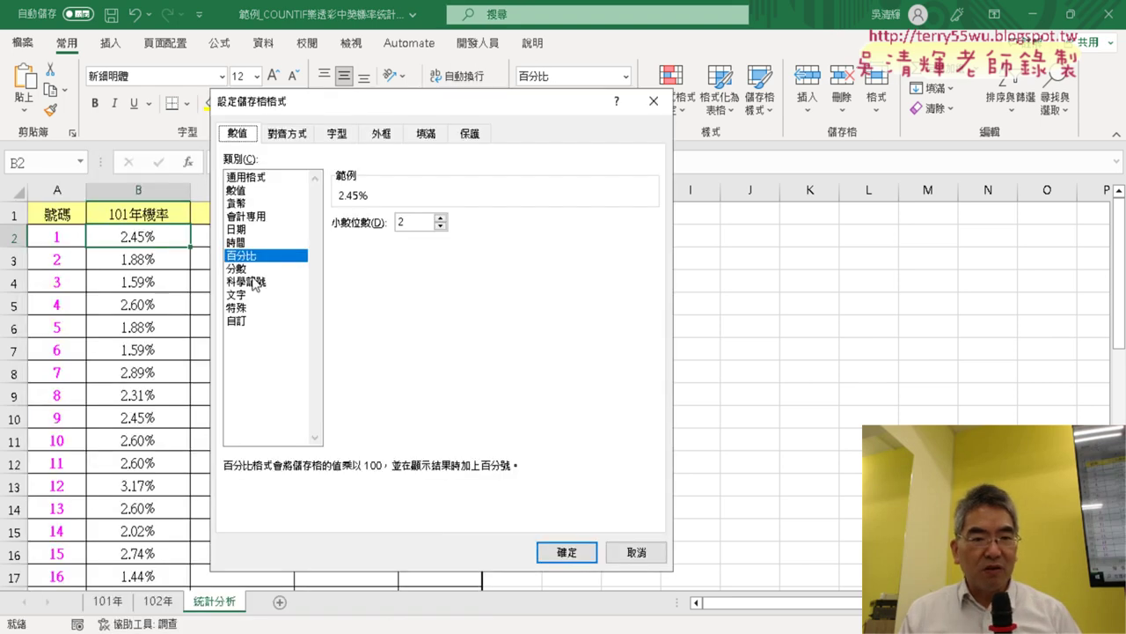
click(237, 268)
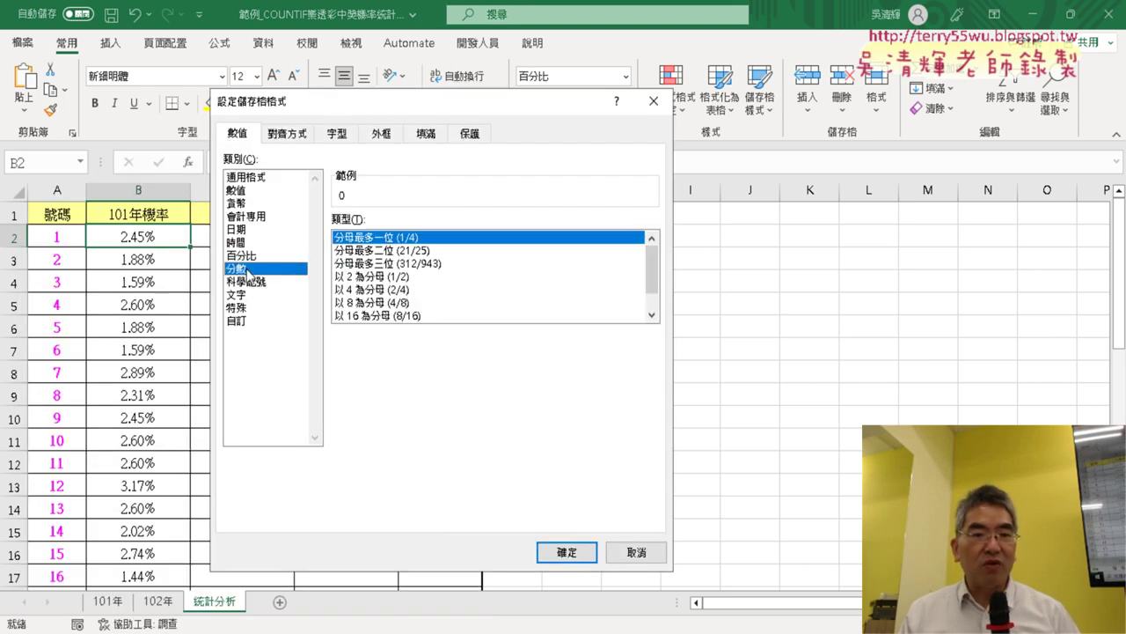
click(653, 314)
click(652, 314)
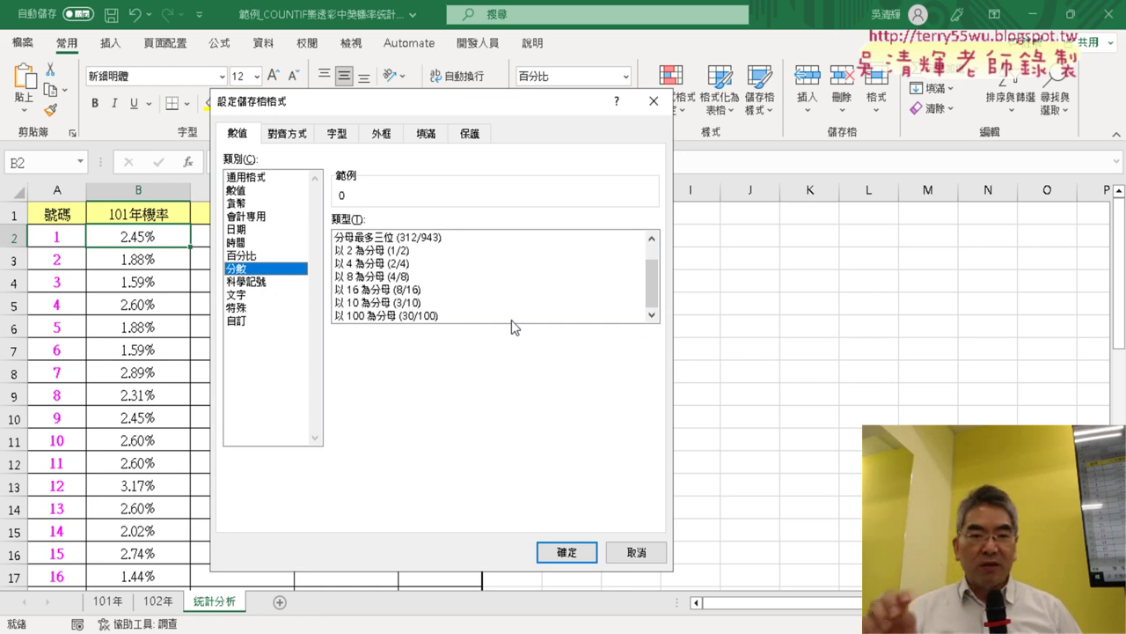
click(447, 319)
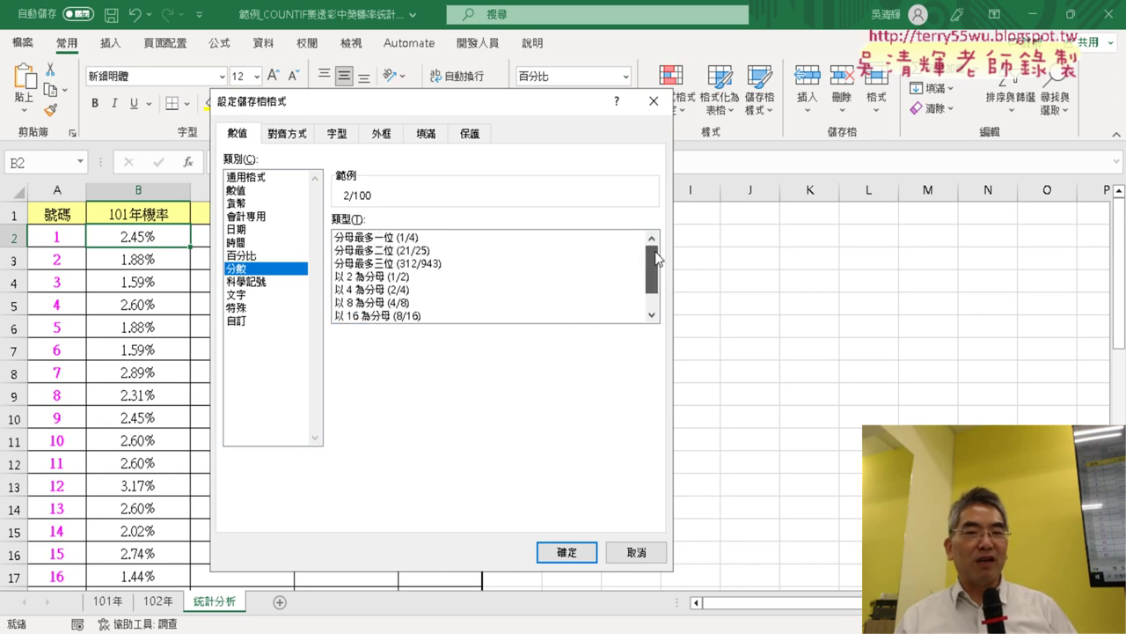
drag(649, 292, 665, 304)
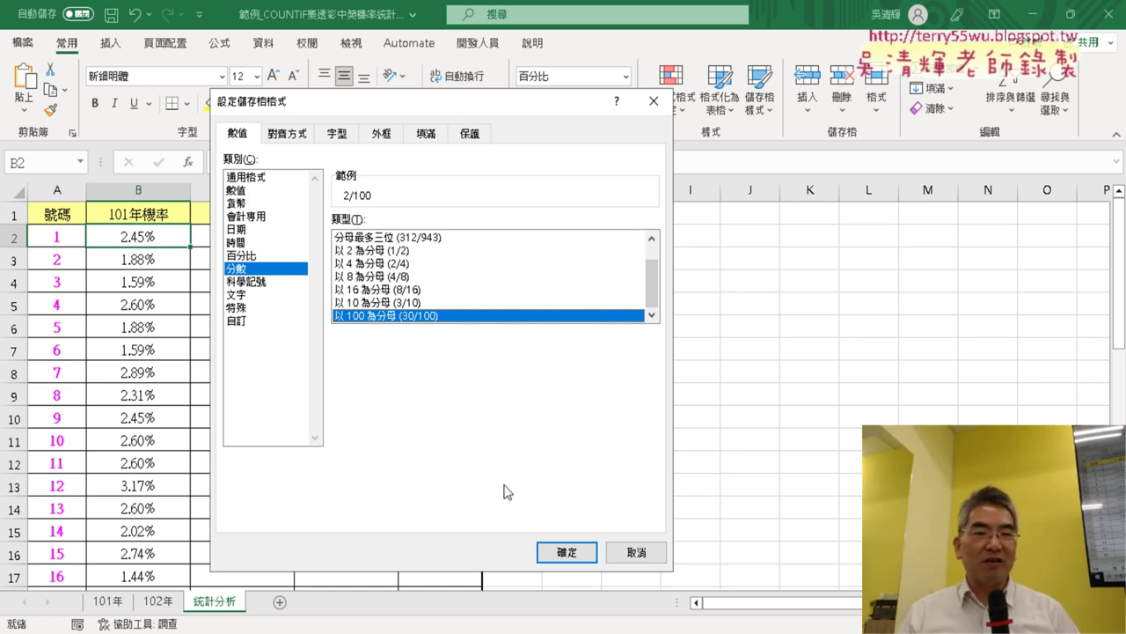
click(619, 560)
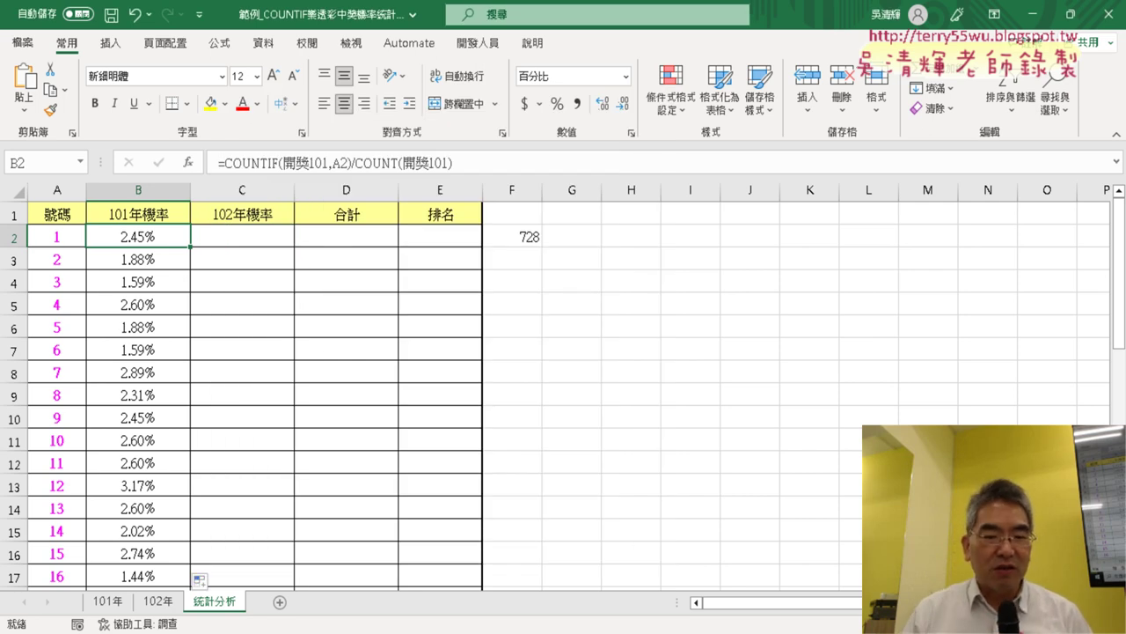
key(alt+Tab)
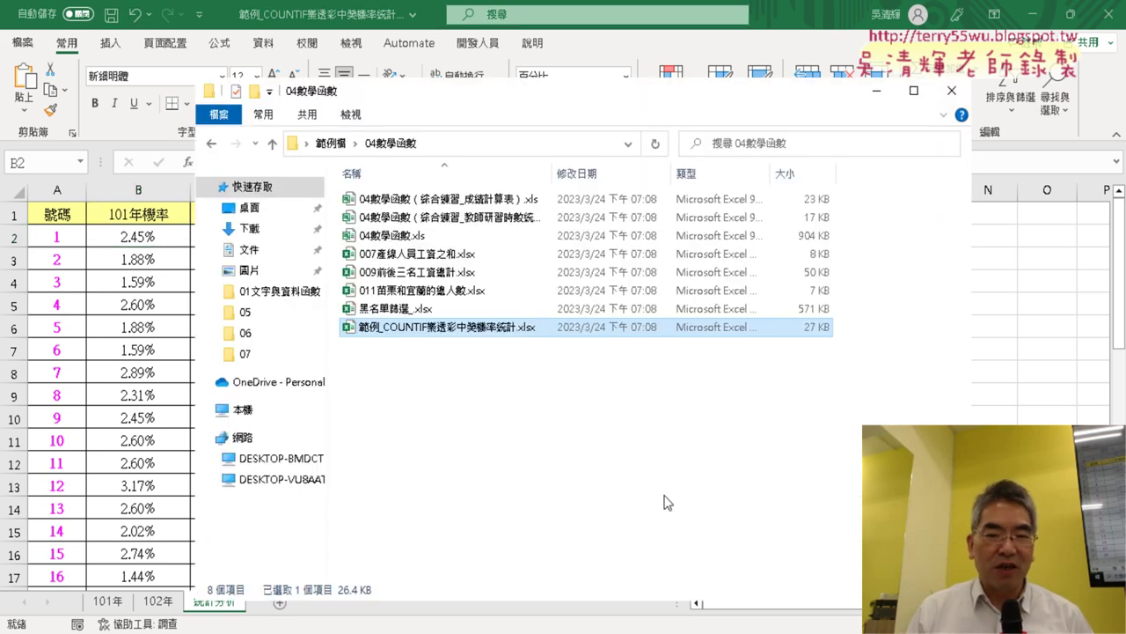